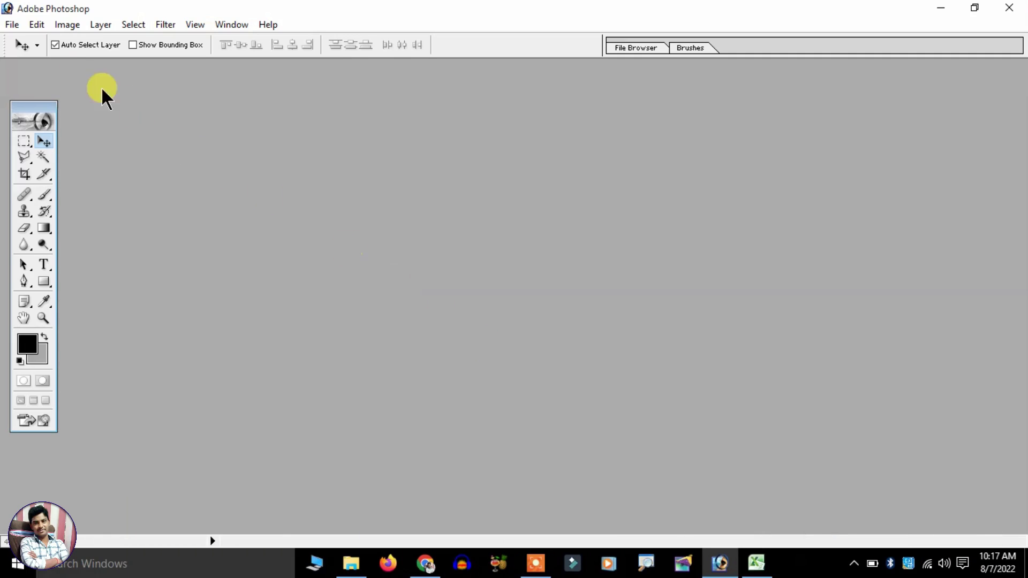
Begin a new document named 'Banner', leaving the preset on Custom (1600 × 800 px)
click(12, 25)
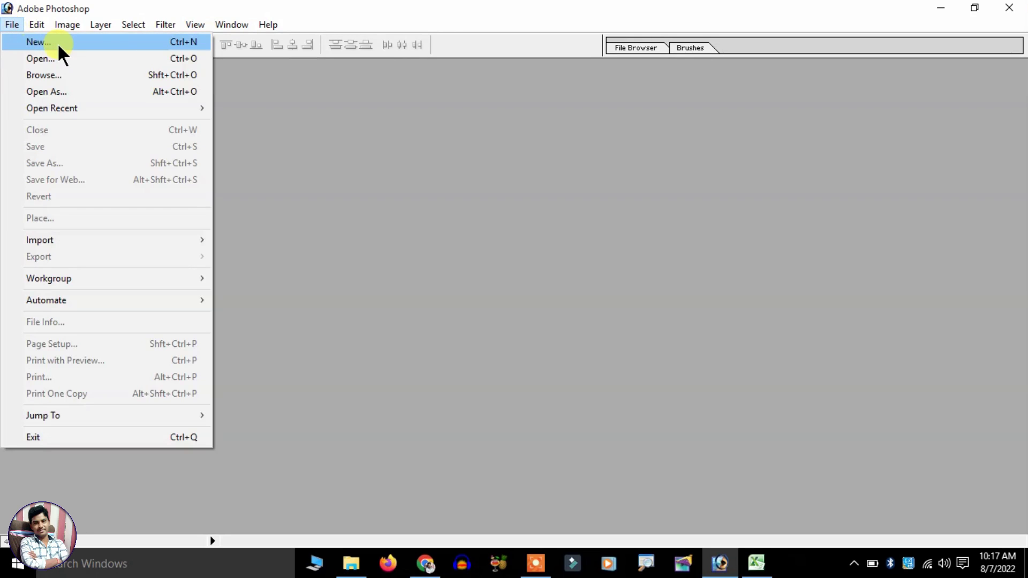
click(56, 43)
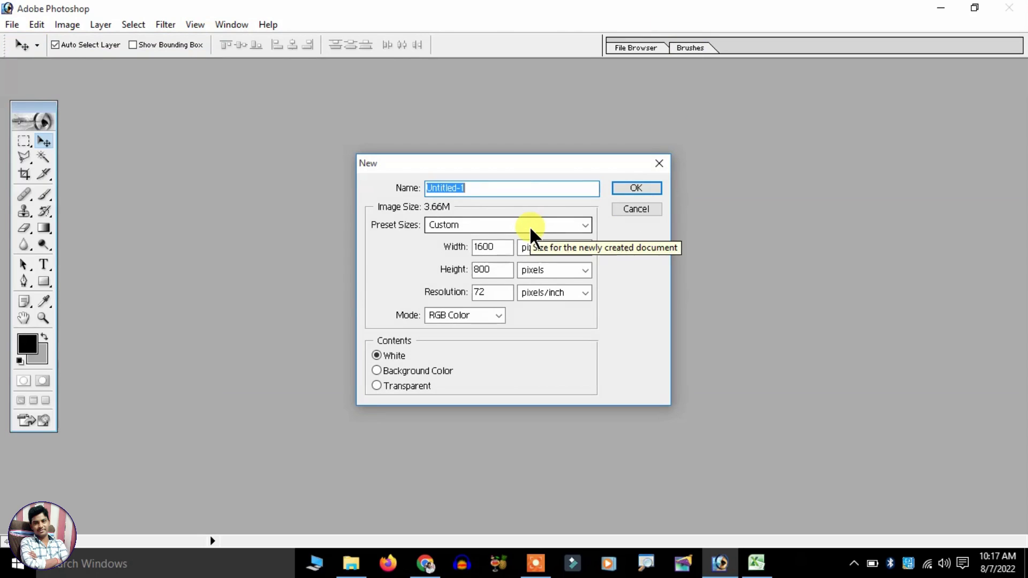
click(477, 190)
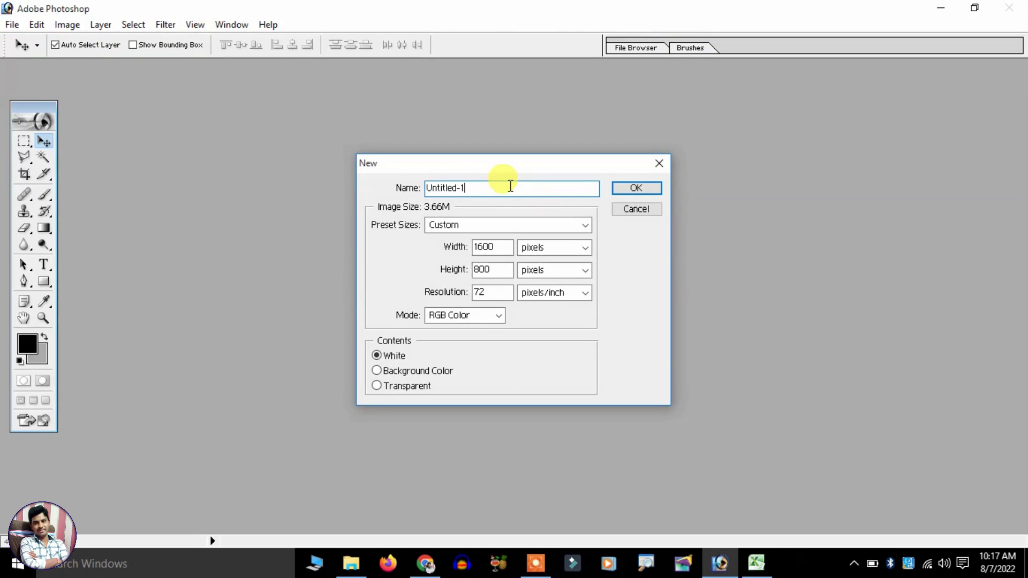
drag(510, 183, 394, 192)
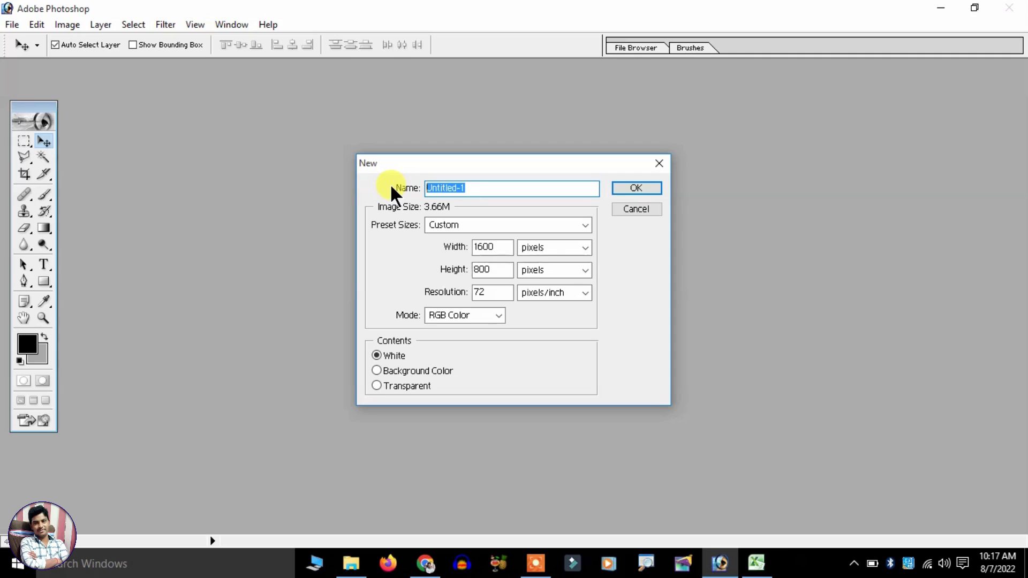
text(Banner)
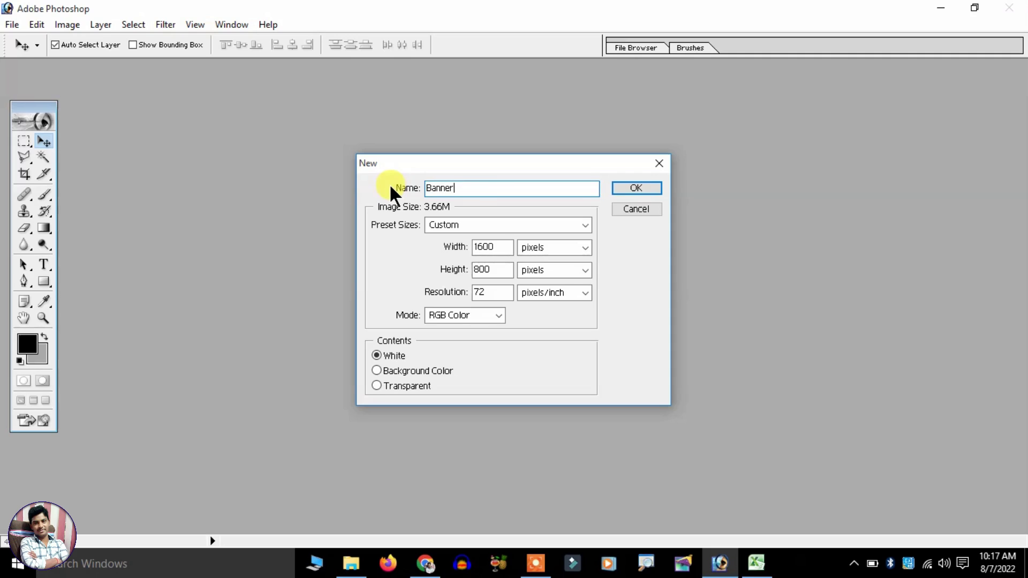
click(472, 230)
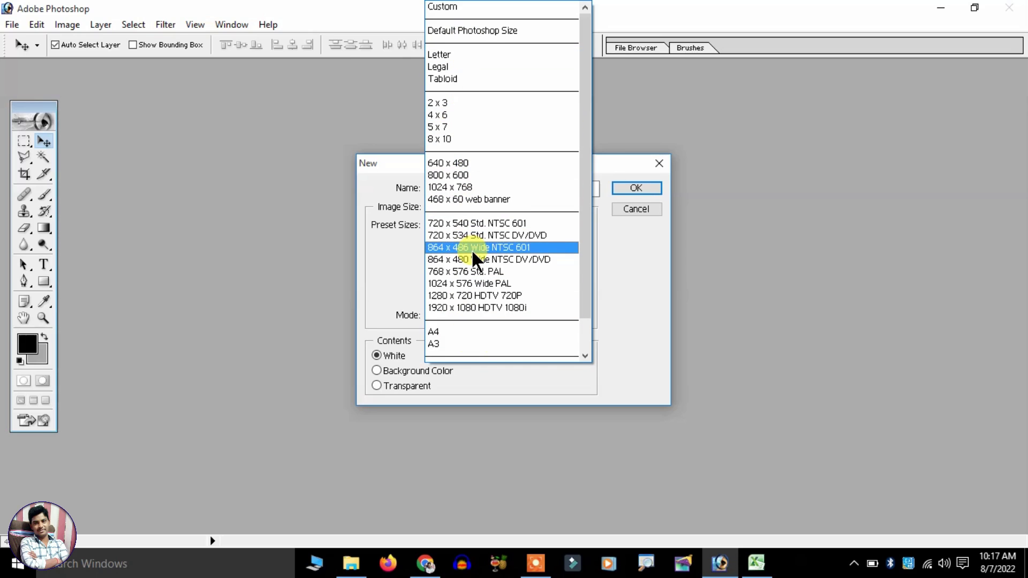
click(473, 8)
key(shift+Tab)
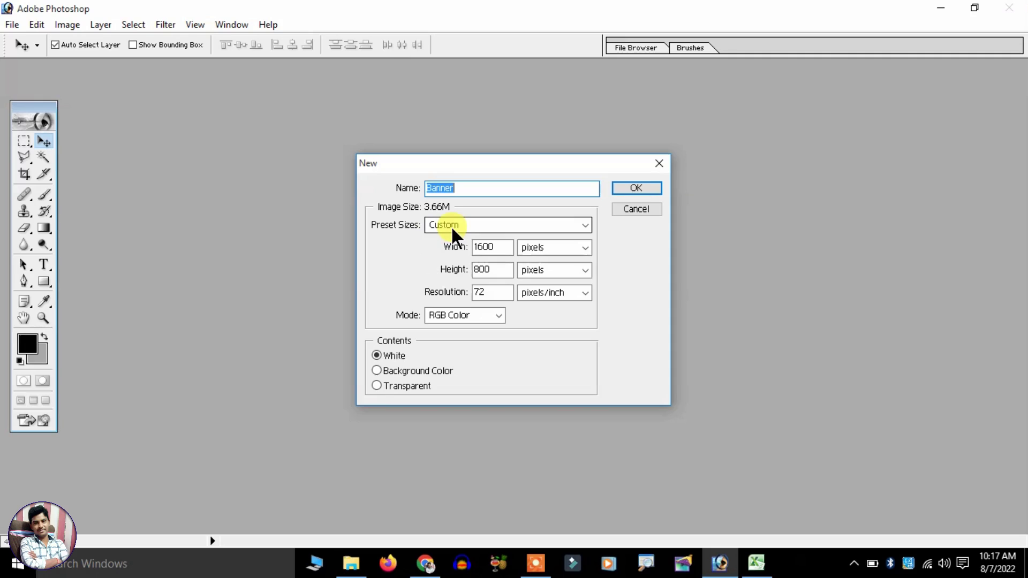
Set the Banner size to 48 × 24 inches at 40 pixels/inch
click(567, 251)
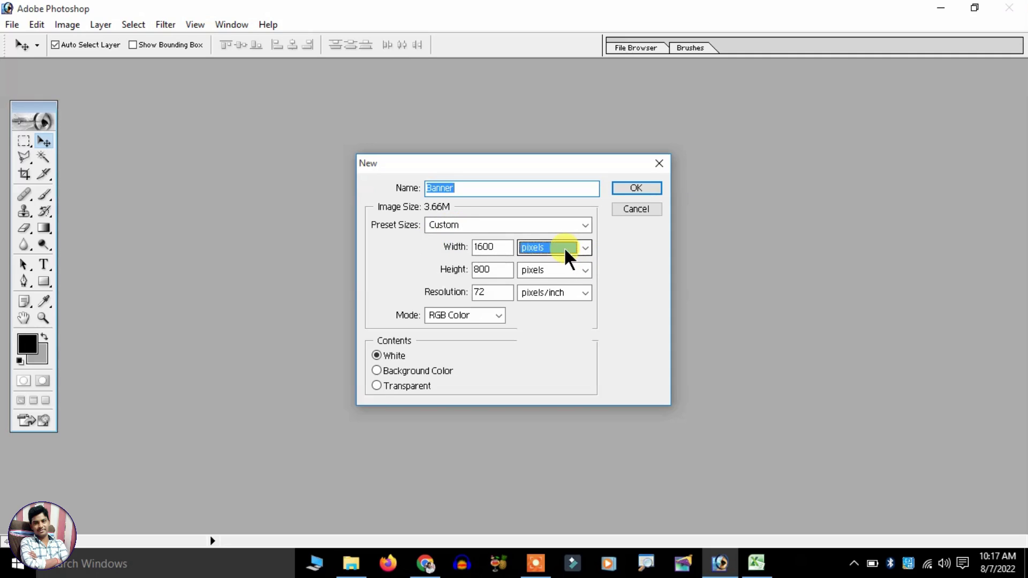
click(562, 274)
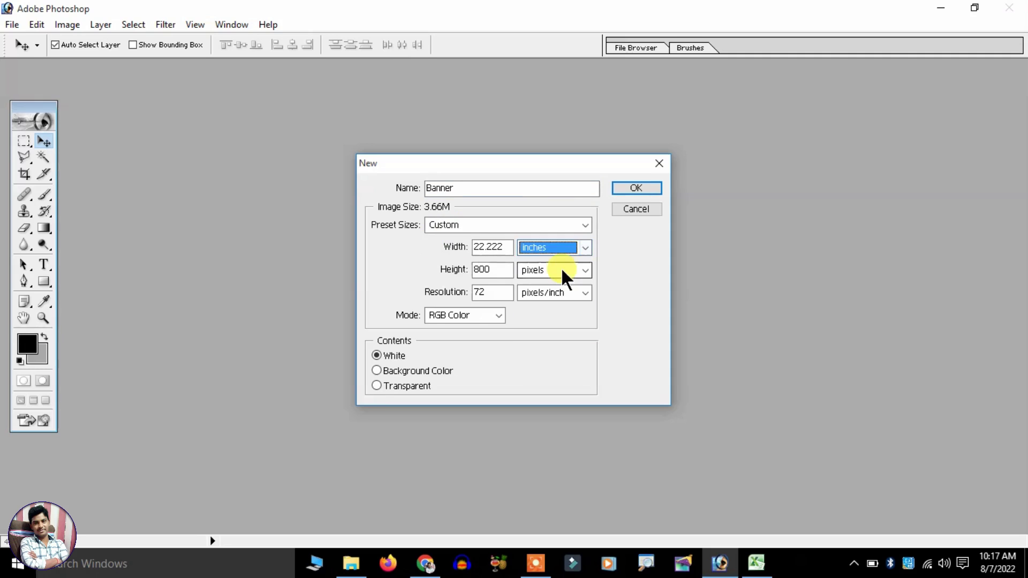
click(530, 298)
double_click(488, 247)
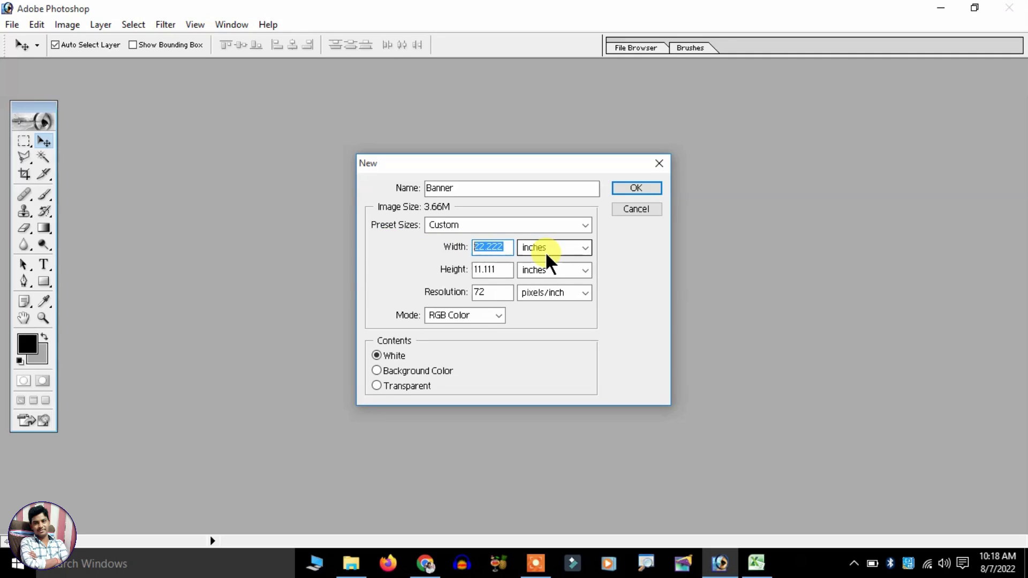
text(48)
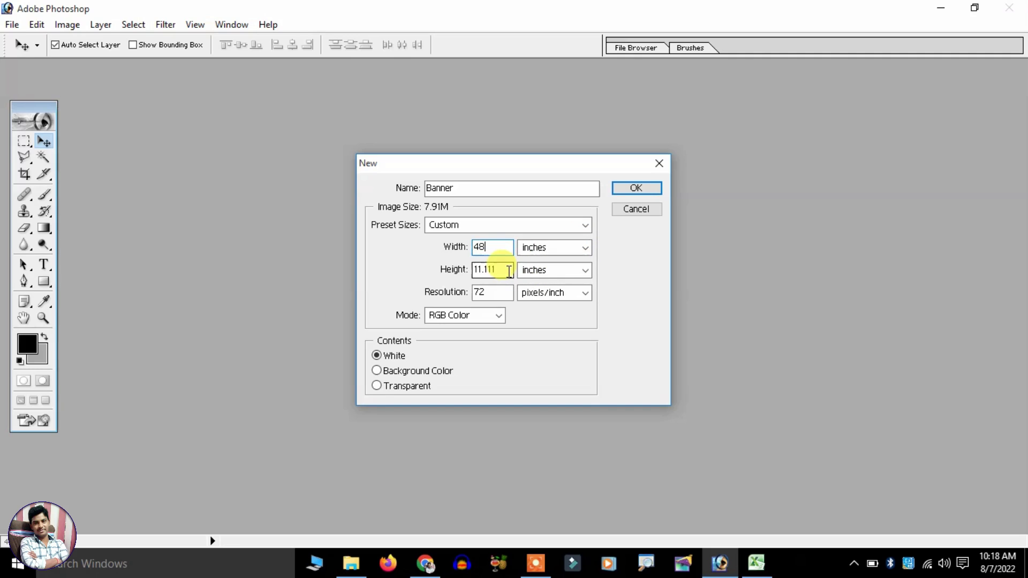
drag(508, 271, 455, 274)
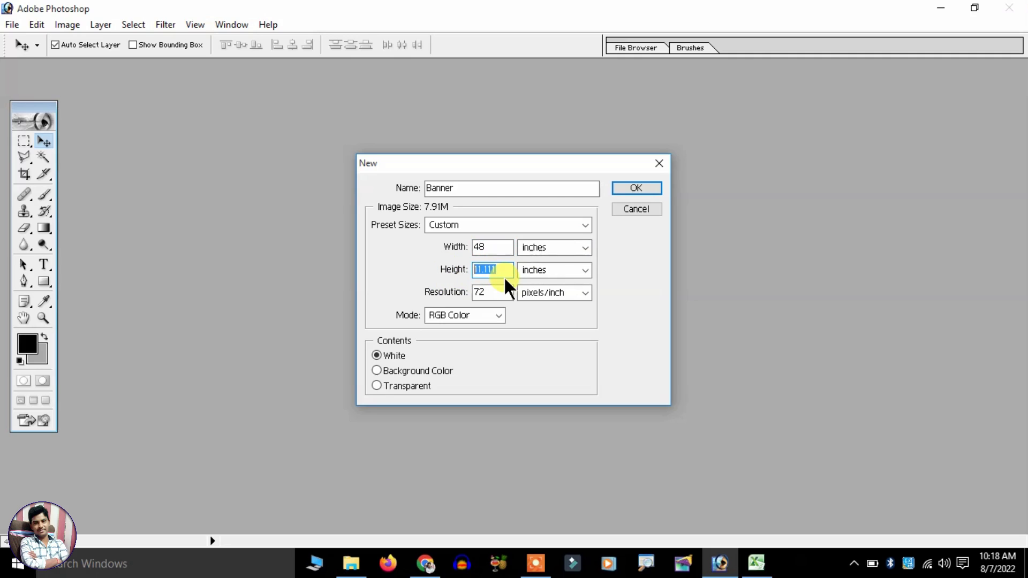
text(24)
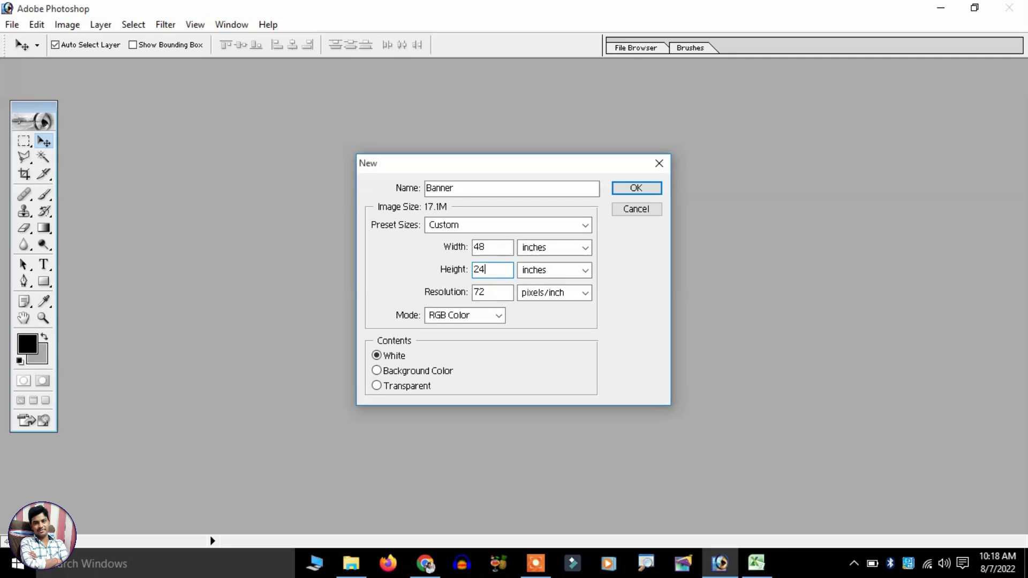
double_click(504, 291)
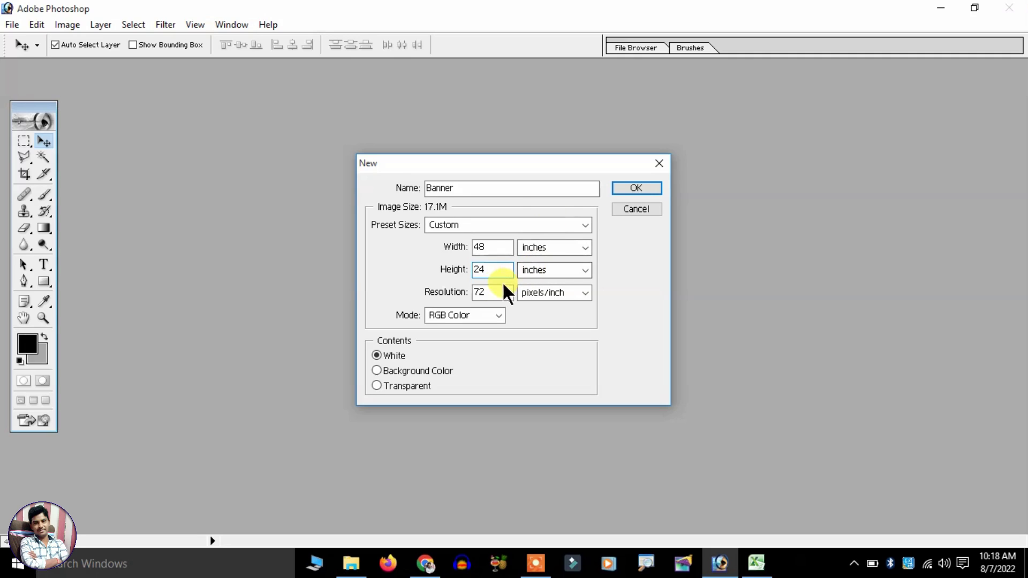
text(40)
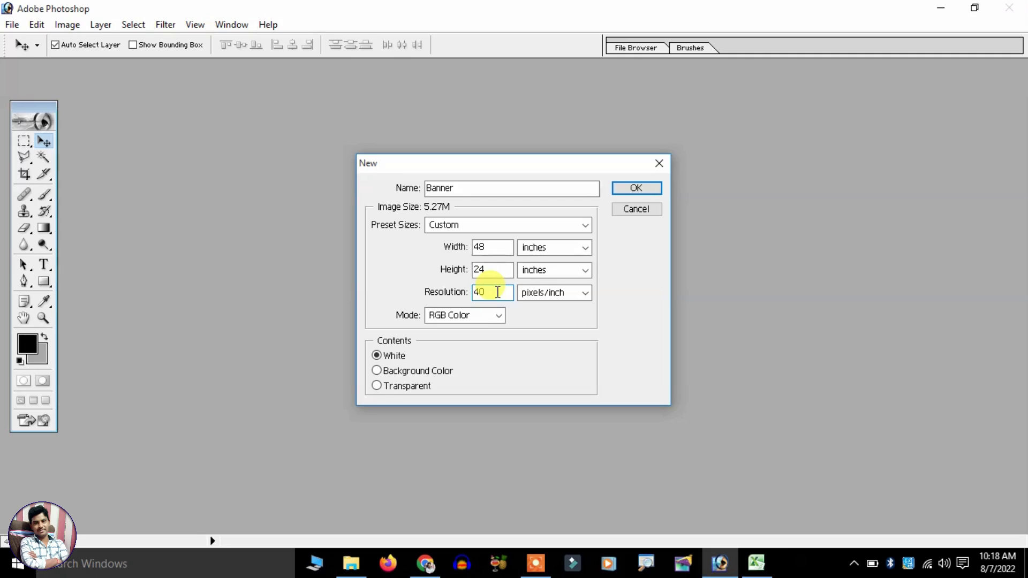
Keep RGB Color mode and a white background, and create the document
click(448, 316)
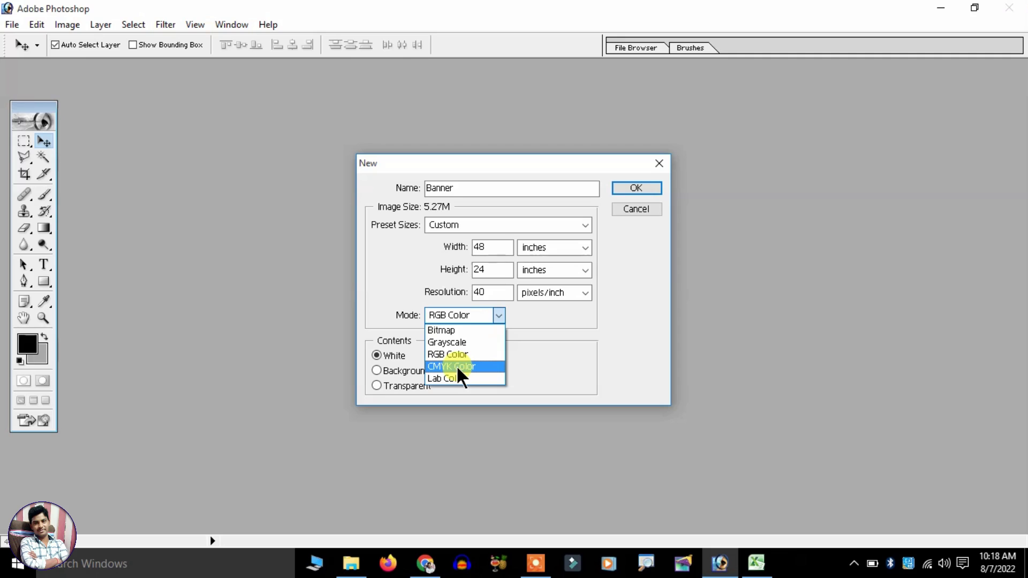
click(456, 355)
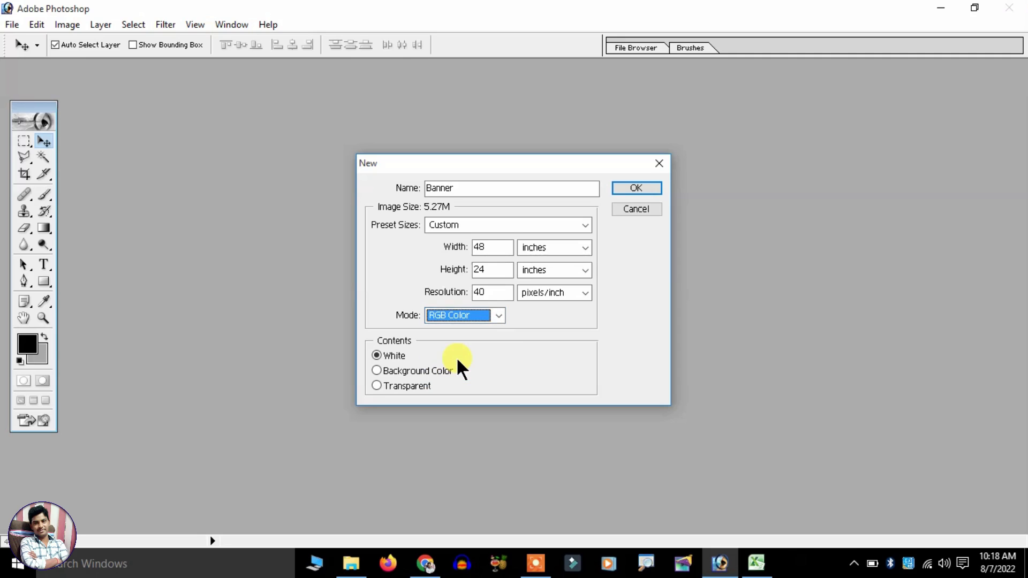
click(391, 355)
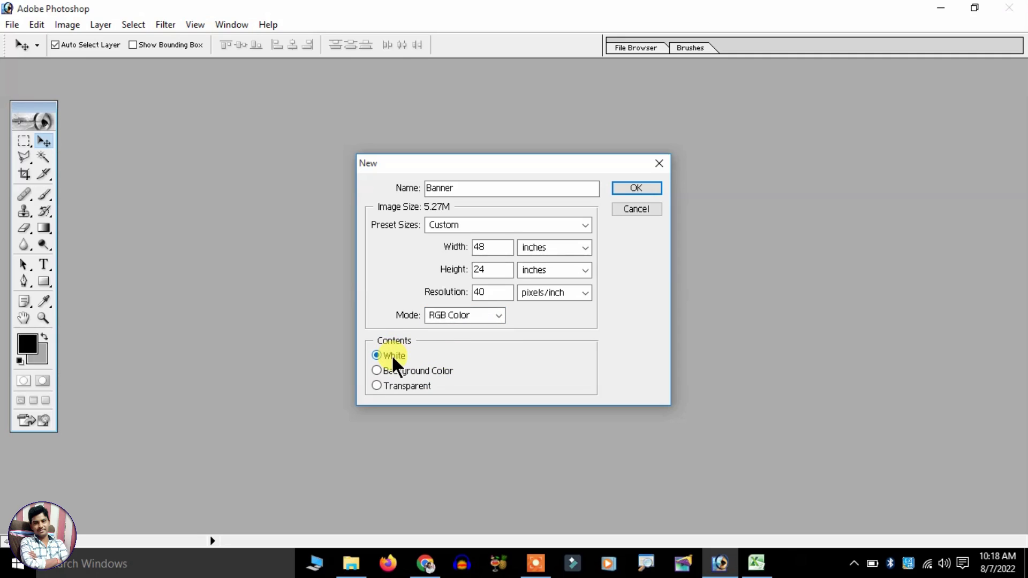
click(633, 191)
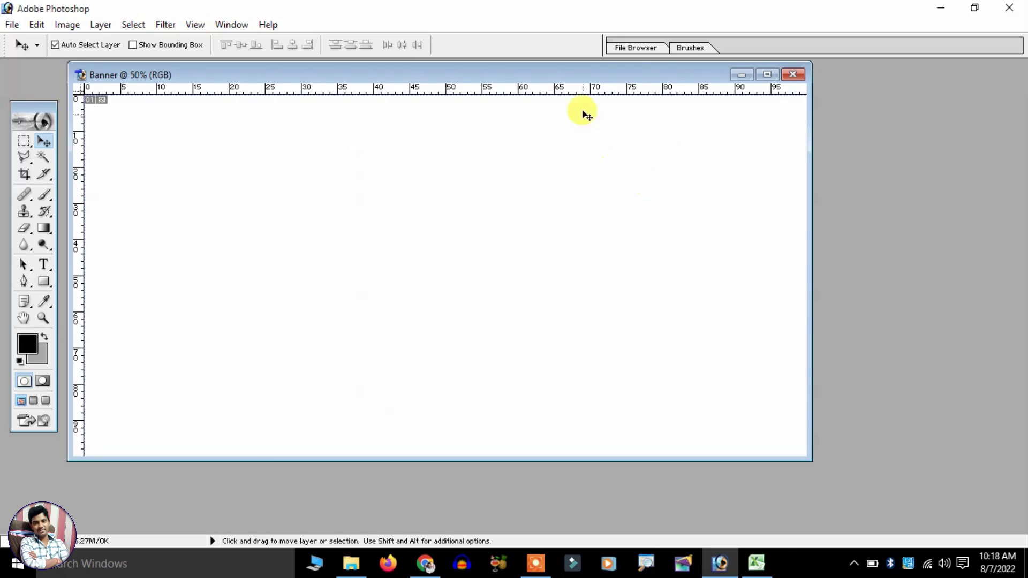
Maximize the Banner document window to fill the workspace
double_click(633, 77)
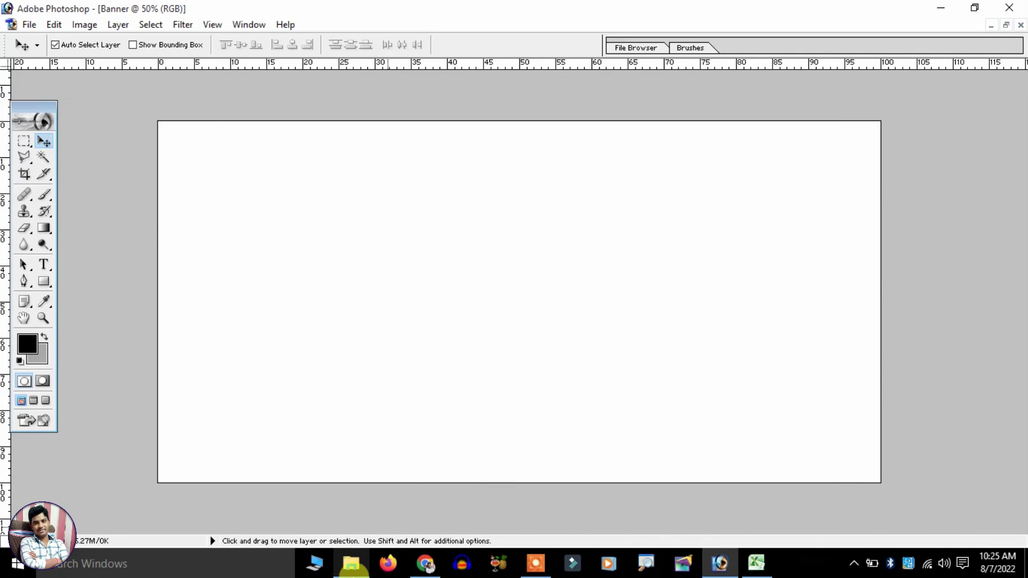
click(350, 562)
Browse the jewellery pictures in the 'Banner Design in photoshop' folder, then clear Chrome's search box
scroll(490, 378, up, 1)
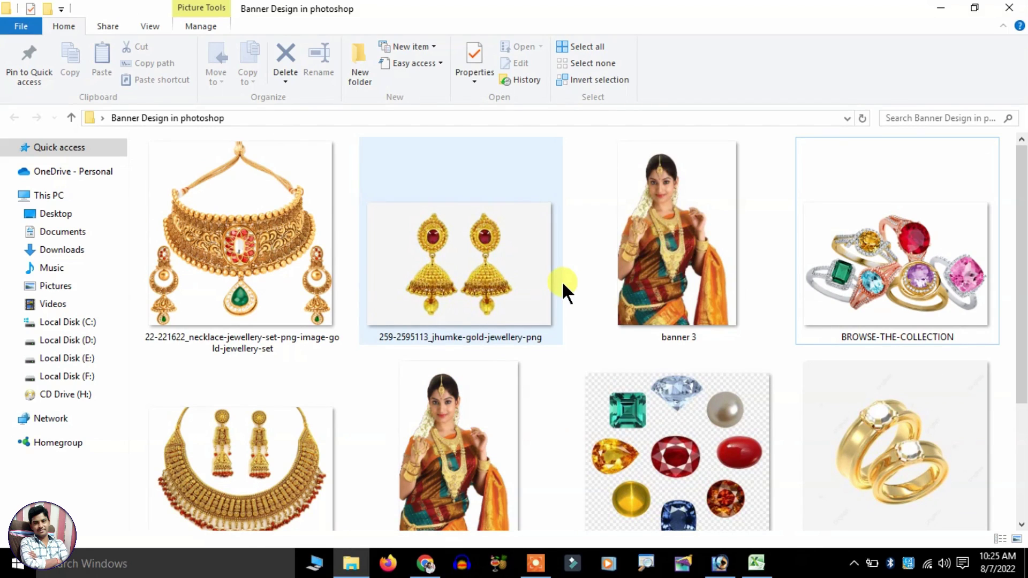
scroll(561, 281, down, 1)
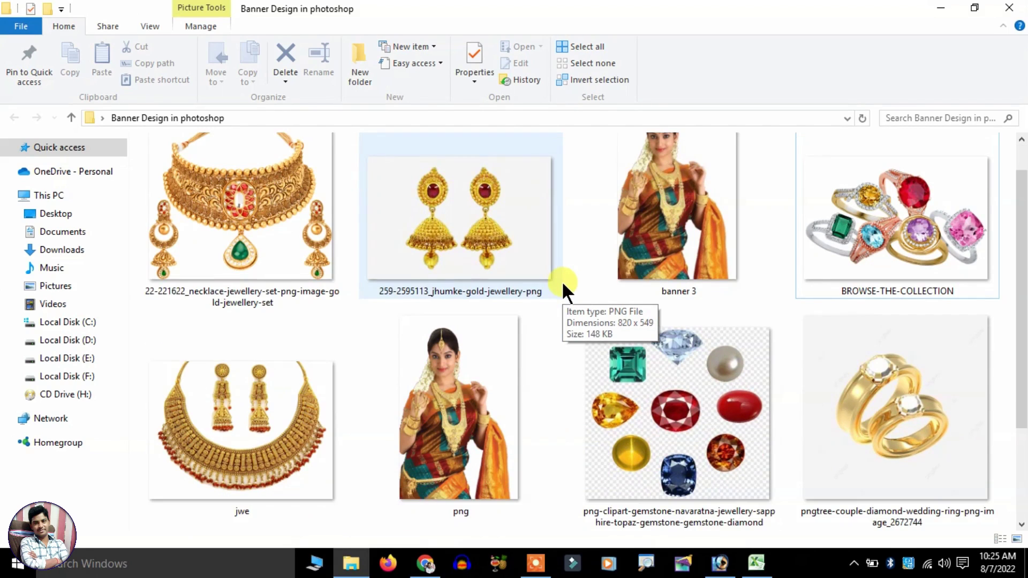
scroll(666, 373, down, 3)
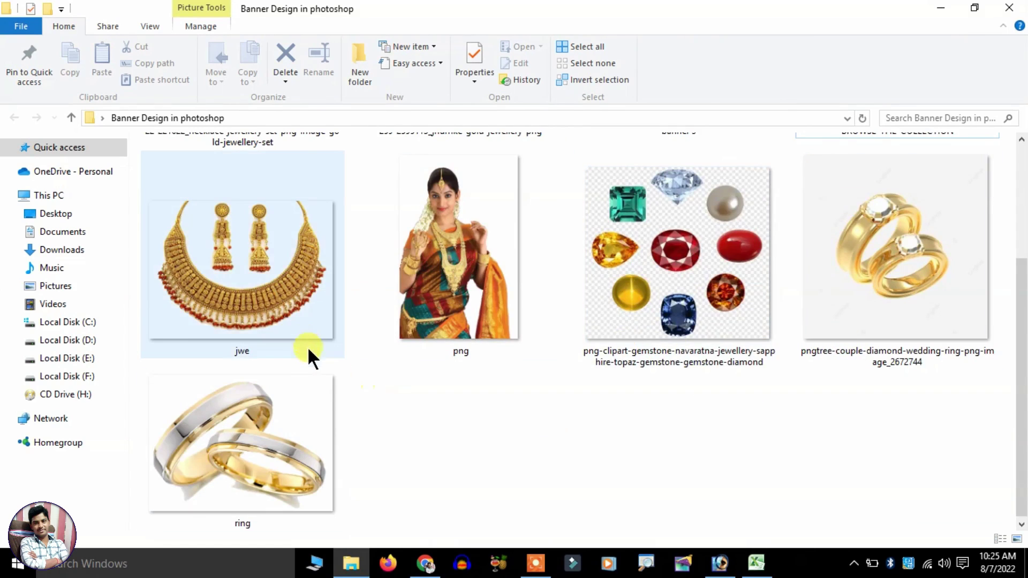
scroll(305, 340, up, 4)
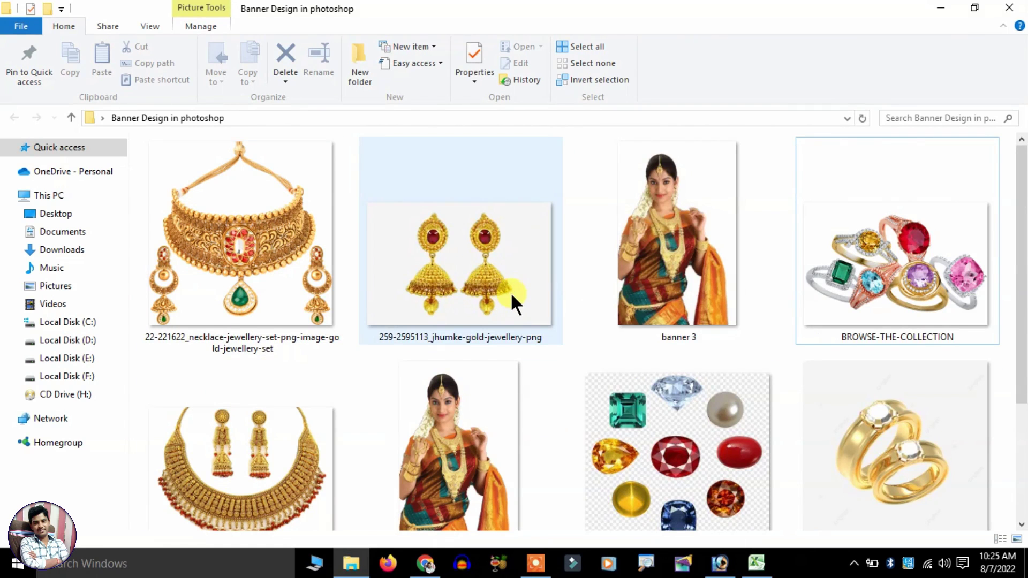
scroll(669, 305, down, 1)
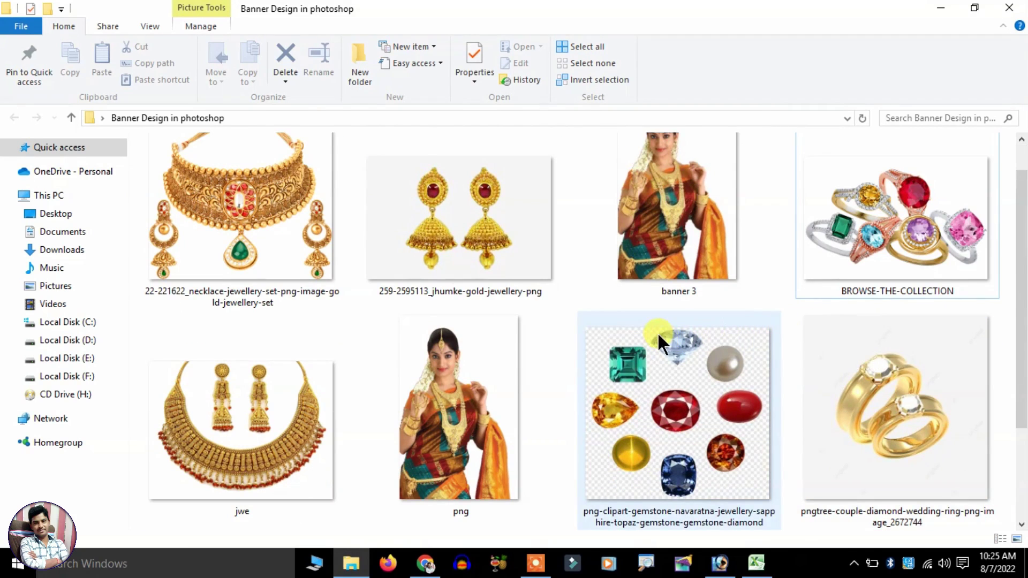
mouse_move(677, 413)
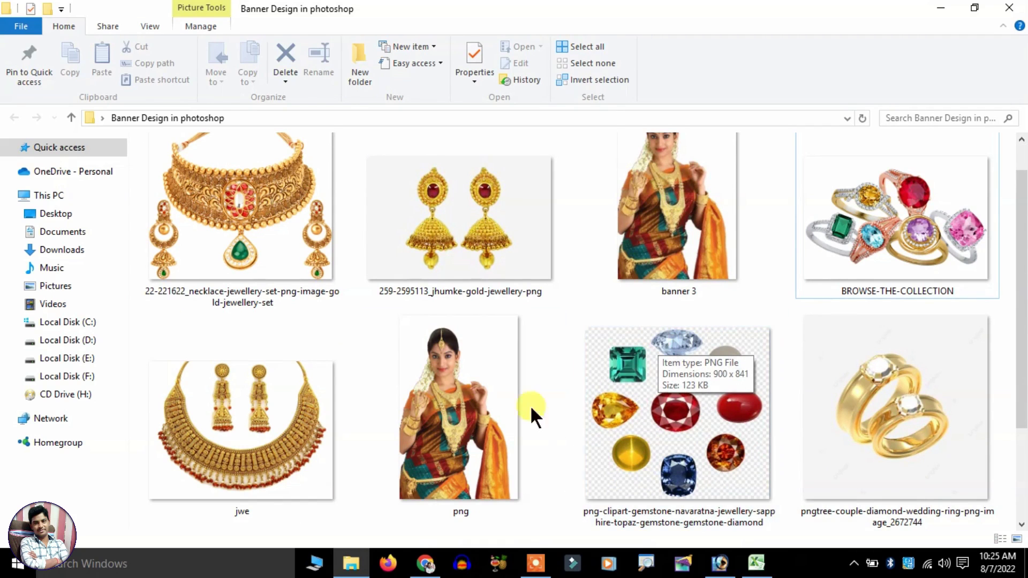
click(427, 563)
key(BackSpace)
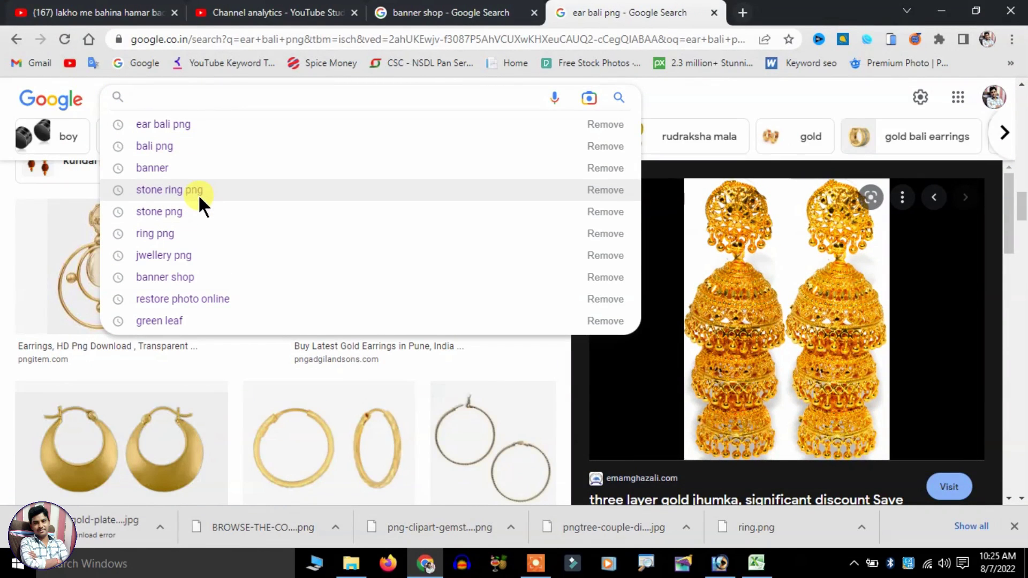
Rerun the 'jwellery png' image search and scroll through the necklace, earring and bangle results
click(195, 256)
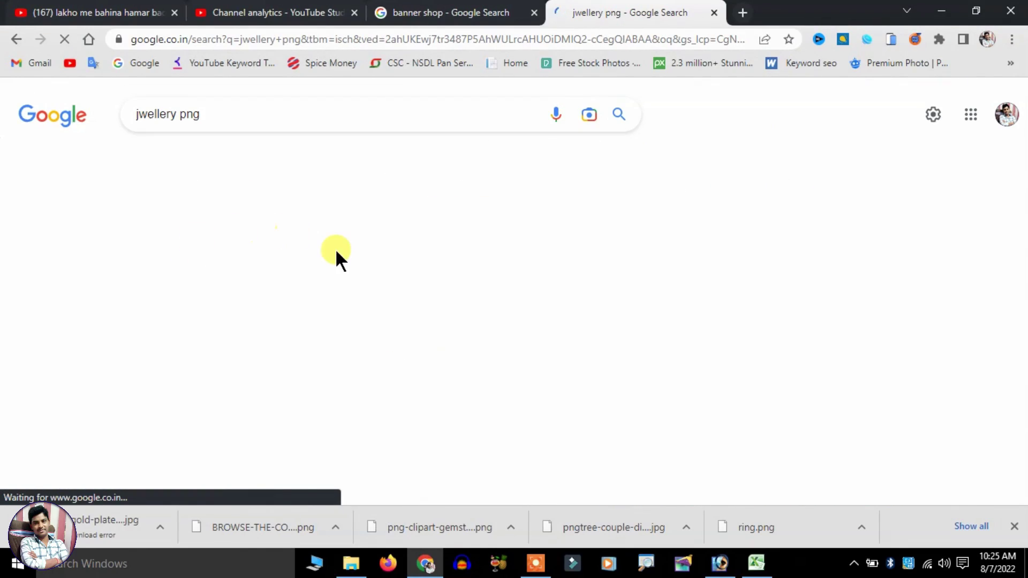
scroll(337, 248, down, 2)
scroll(367, 292, down, 5)
scroll(367, 291, down, 3)
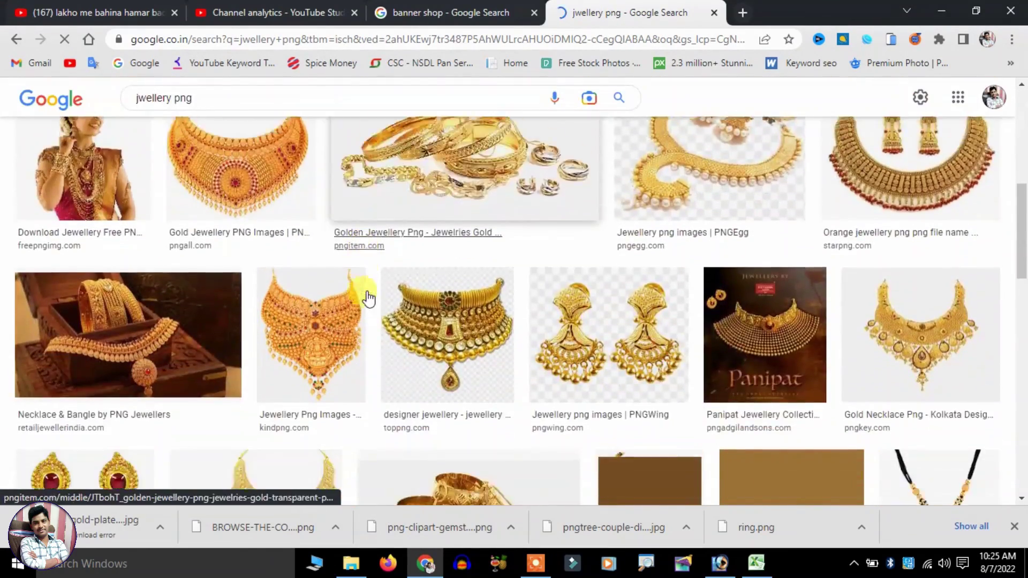
scroll(387, 335, up, 6)
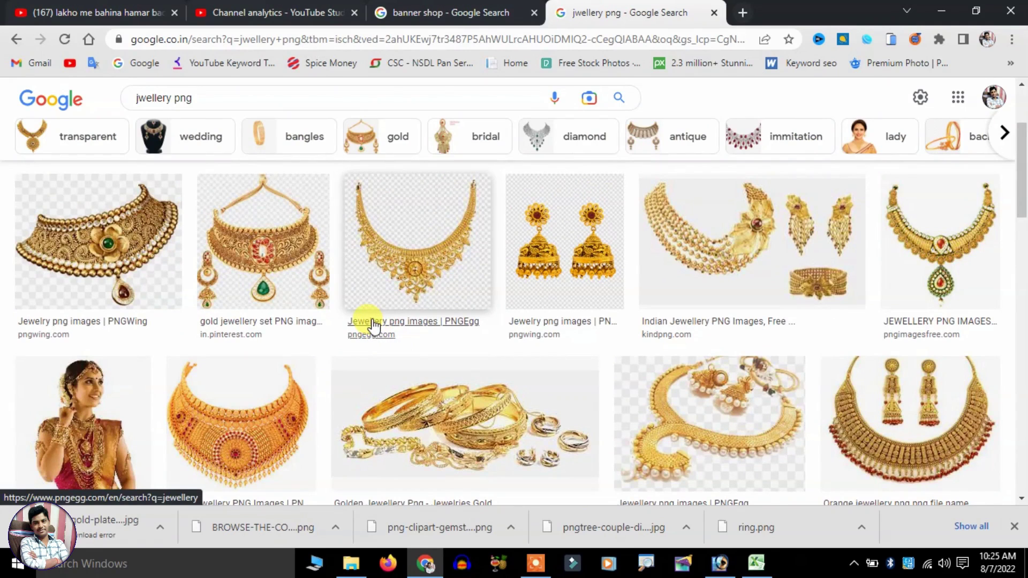
Open png.png, the woman wearing jewellery, in Photoshop by dragging it from the folder
click(720, 563)
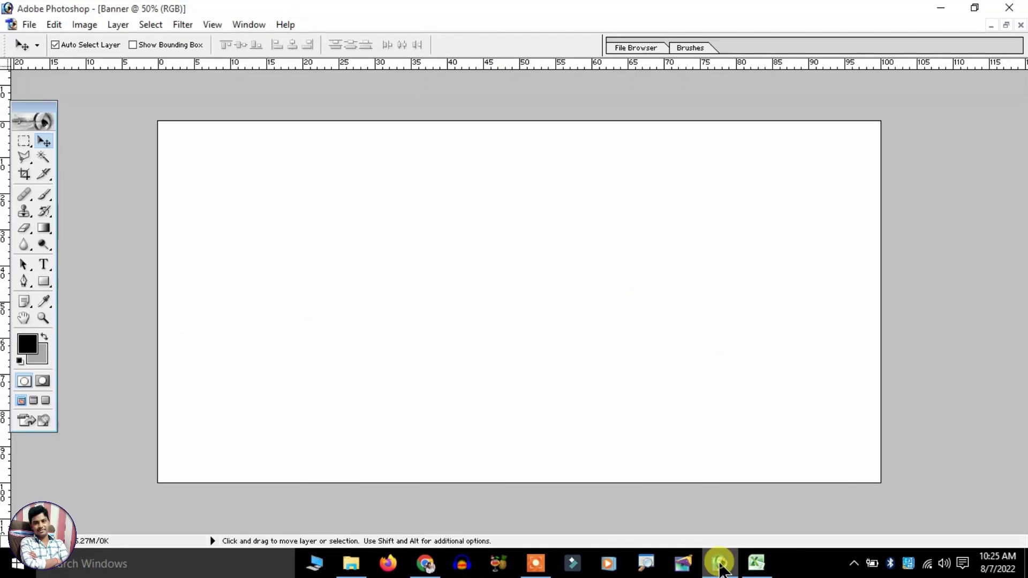
click(351, 563)
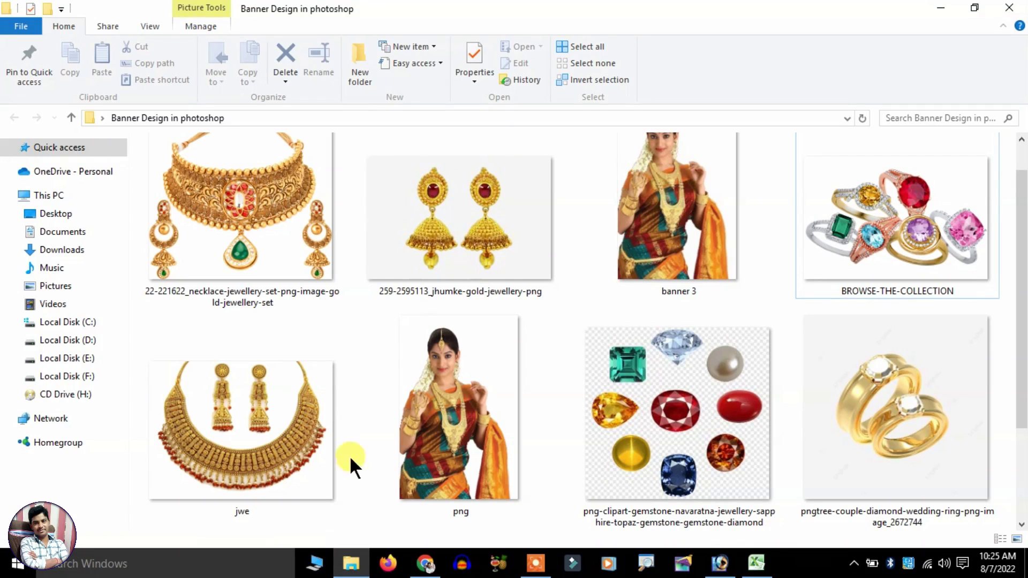
scroll(454, 243, up, 1)
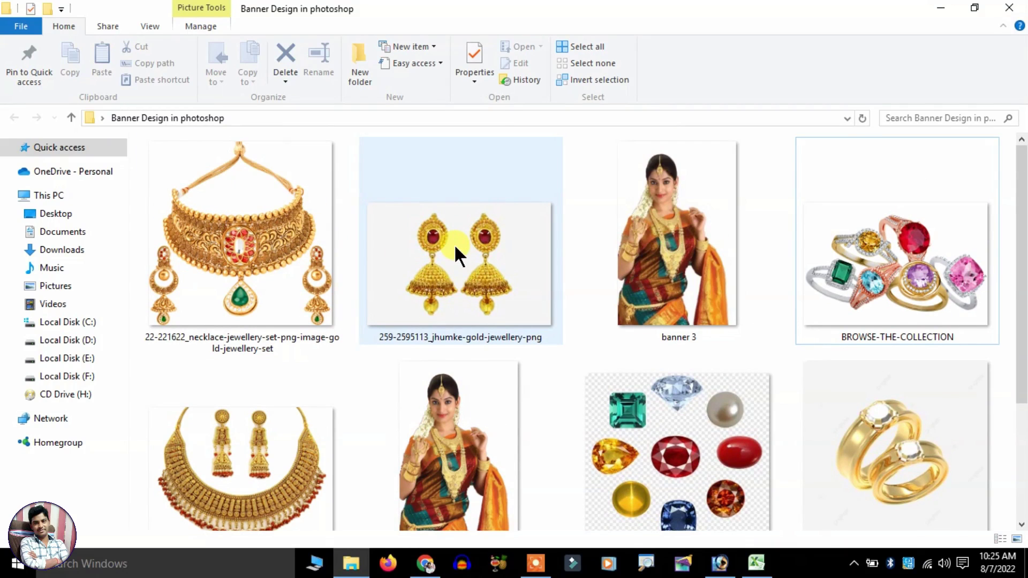
scroll(454, 243, down, 1)
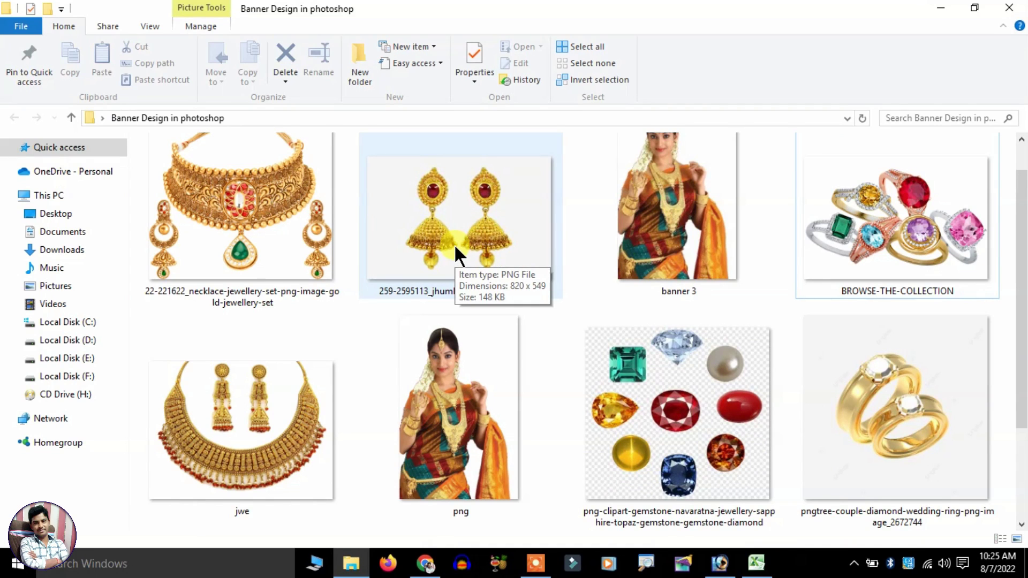
mouse_move(486, 393)
mouse_down()
mouse_move(563, 381)
mouse_move(541, 364)
mouse_up()
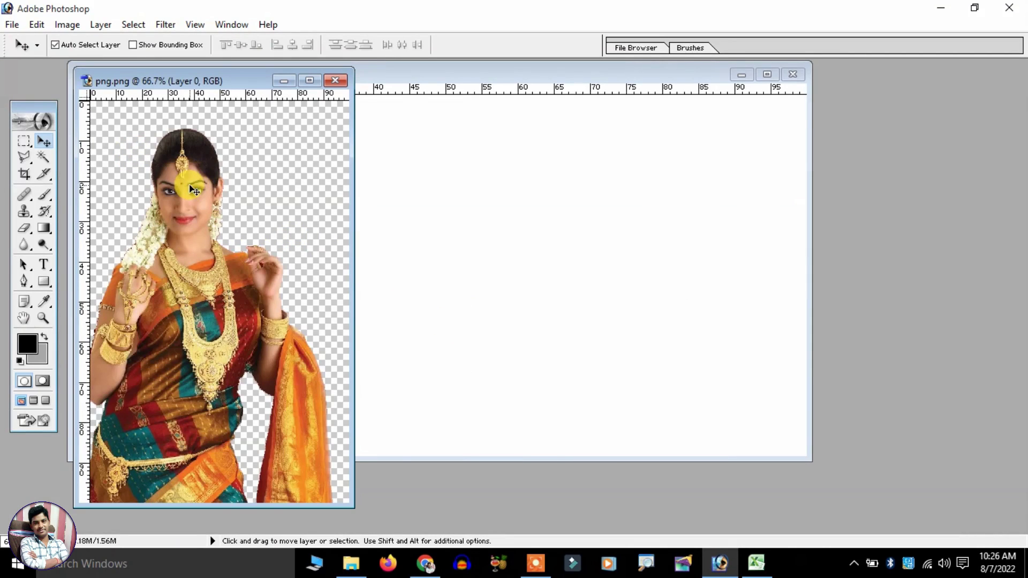
Move the woman from png.png onto the Banner's left side and close png.png
click(494, 182)
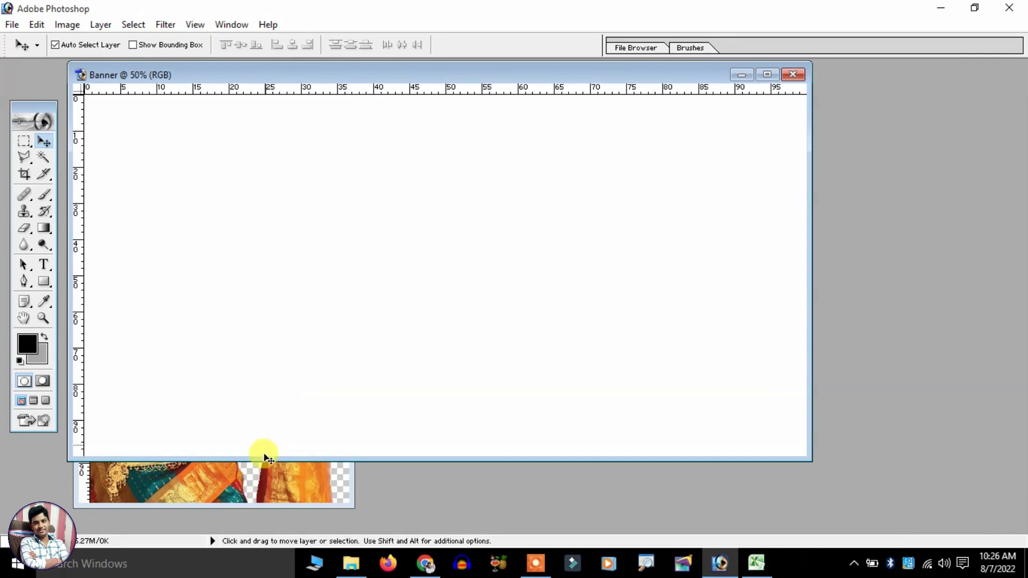
click(257, 487)
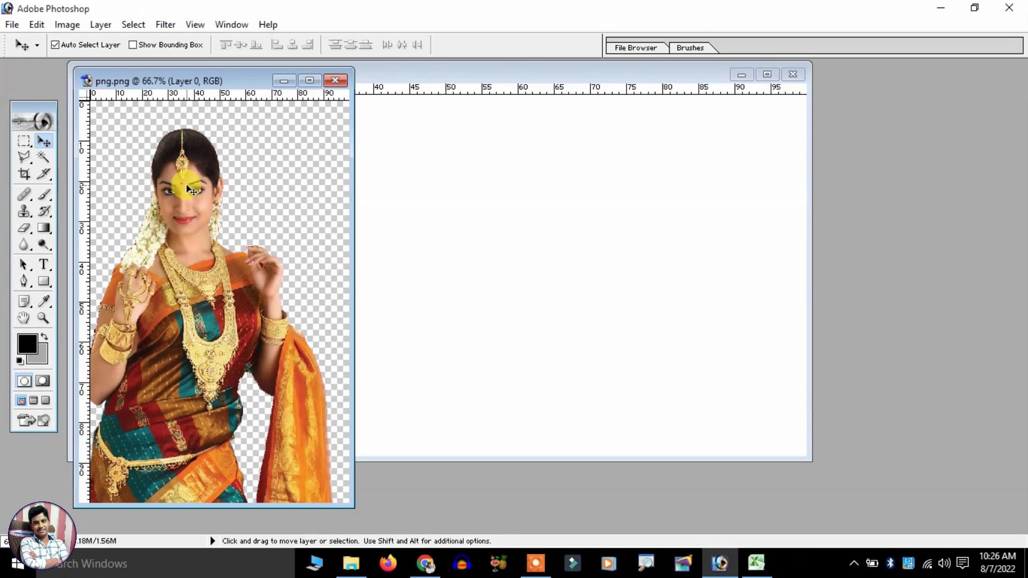
mouse_move(187, 185)
mouse_down()
mouse_move(228, 201)
mouse_move(432, 206)
mouse_move(476, 188)
mouse_up()
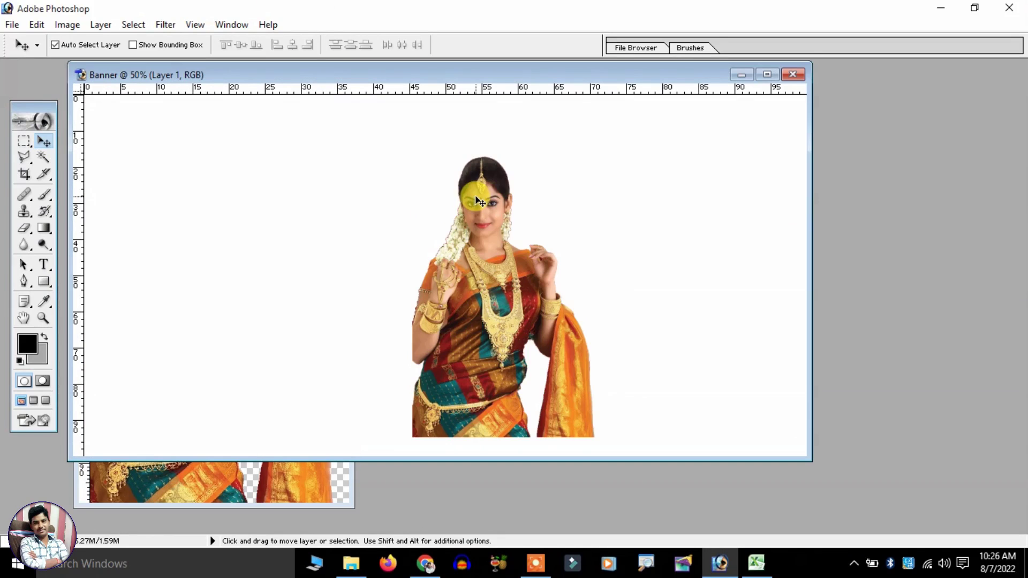
drag(490, 237, 235, 212)
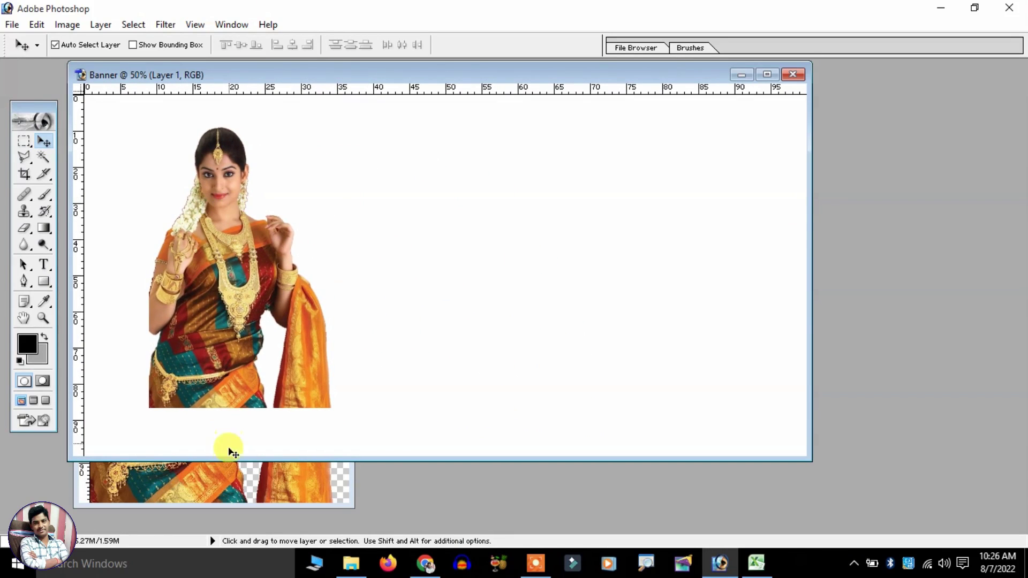
click(229, 479)
click(335, 80)
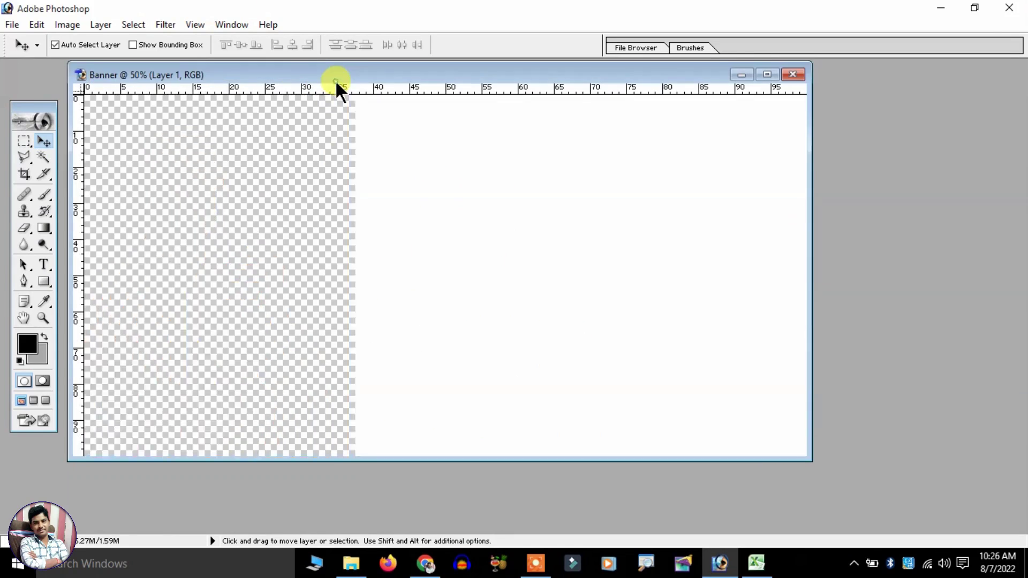
double_click(354, 74)
drag(289, 284, 225, 341)
Enlarge the woman to 119.3% and lower her onto the Banner's bottom edge
key(ctrl+t)
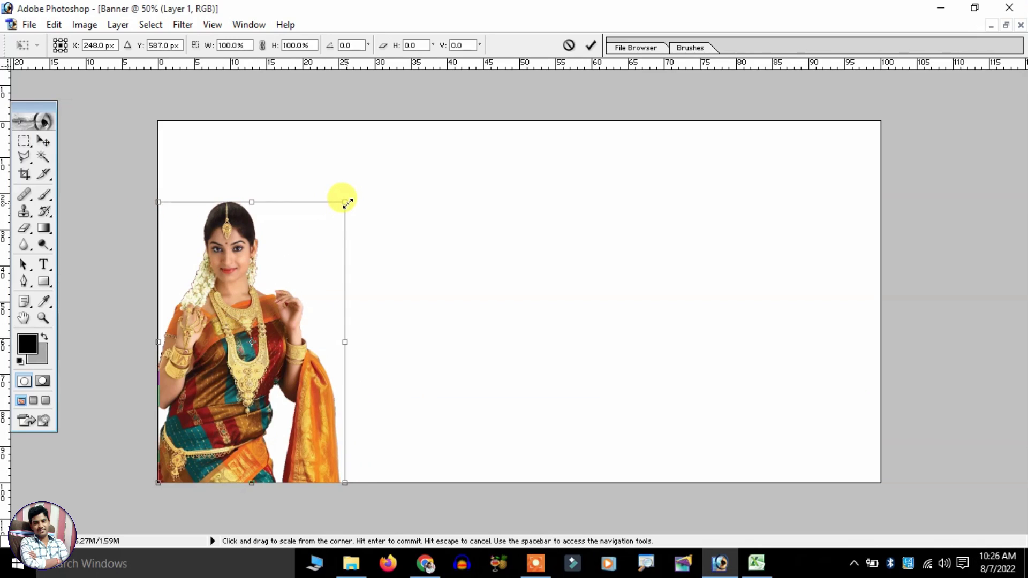
drag(346, 202, 384, 149)
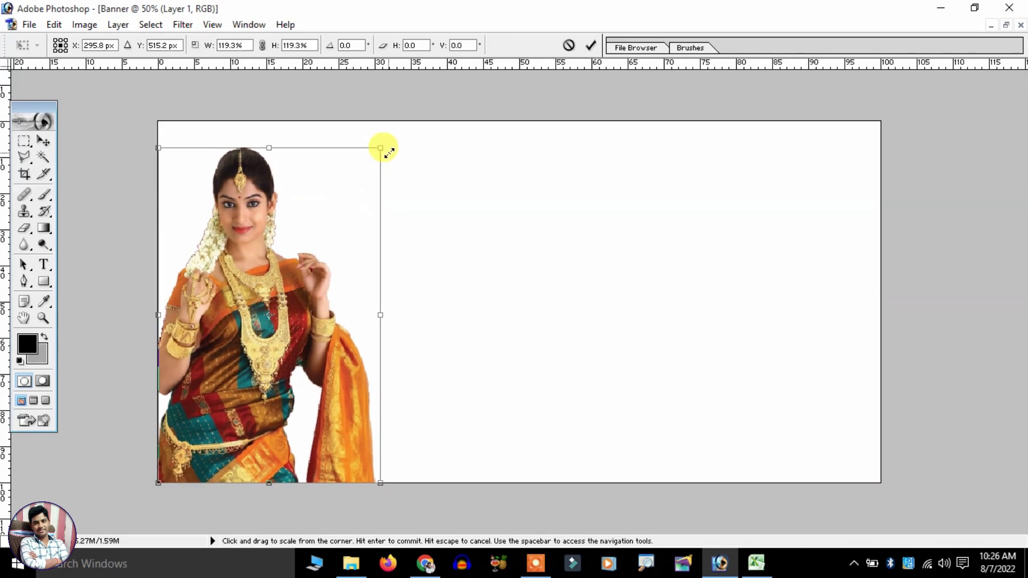
double_click(253, 247)
drag(253, 246, 253, 264)
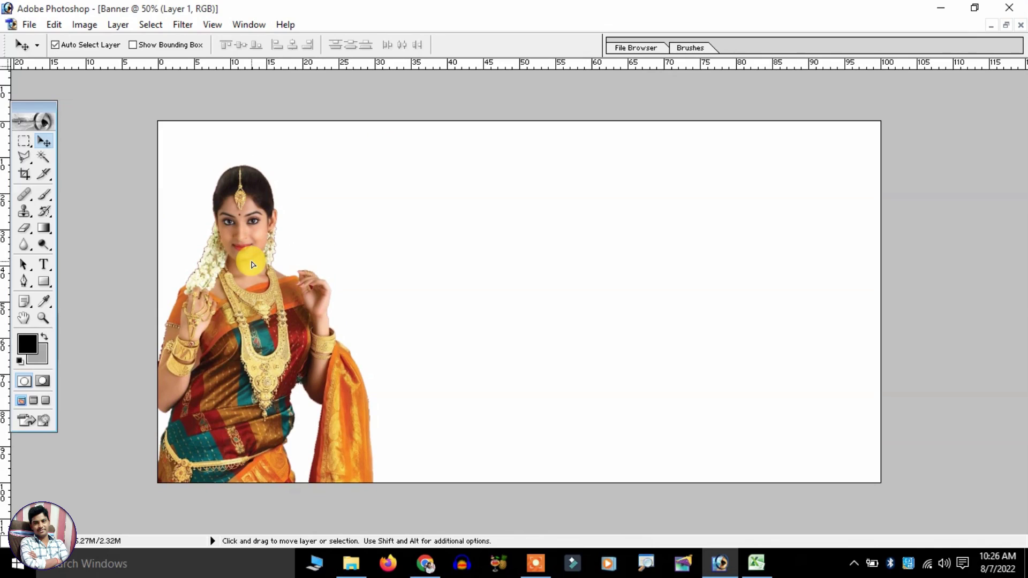
click(374, 256)
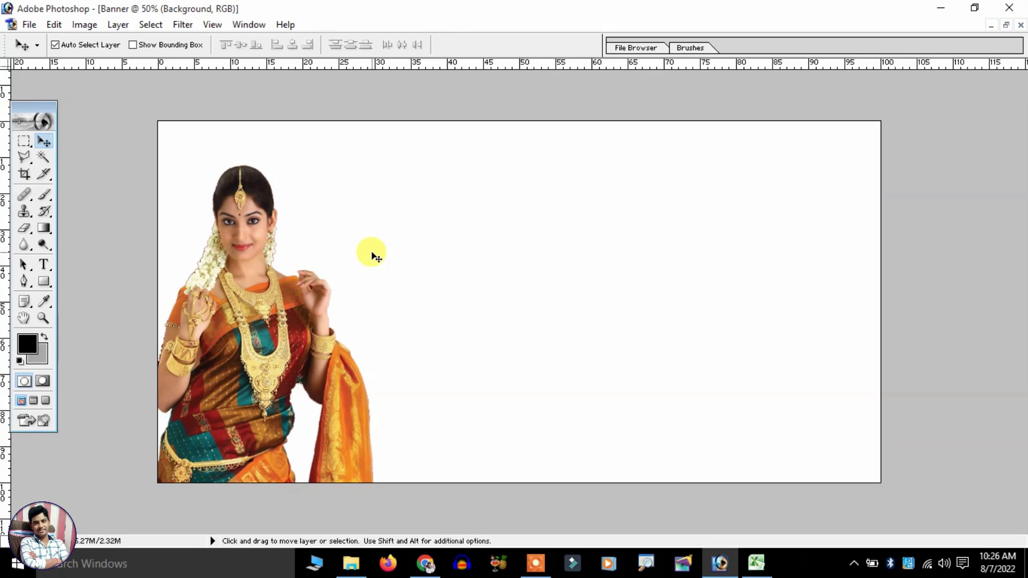
click(426, 564)
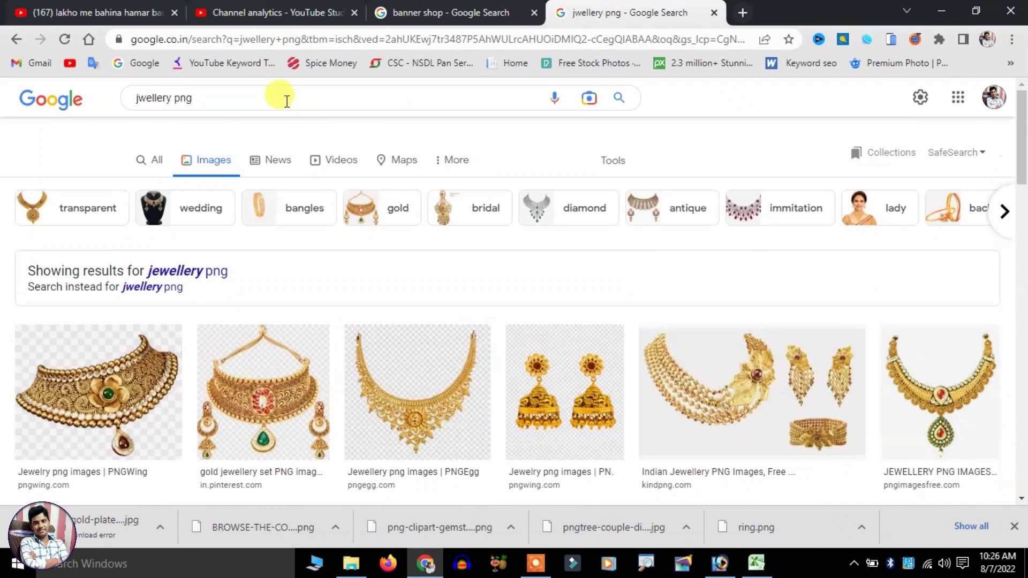
Search Google Images for 'background' and copy the forest photo with a wooden tabletop
drag(286, 101, 79, 124)
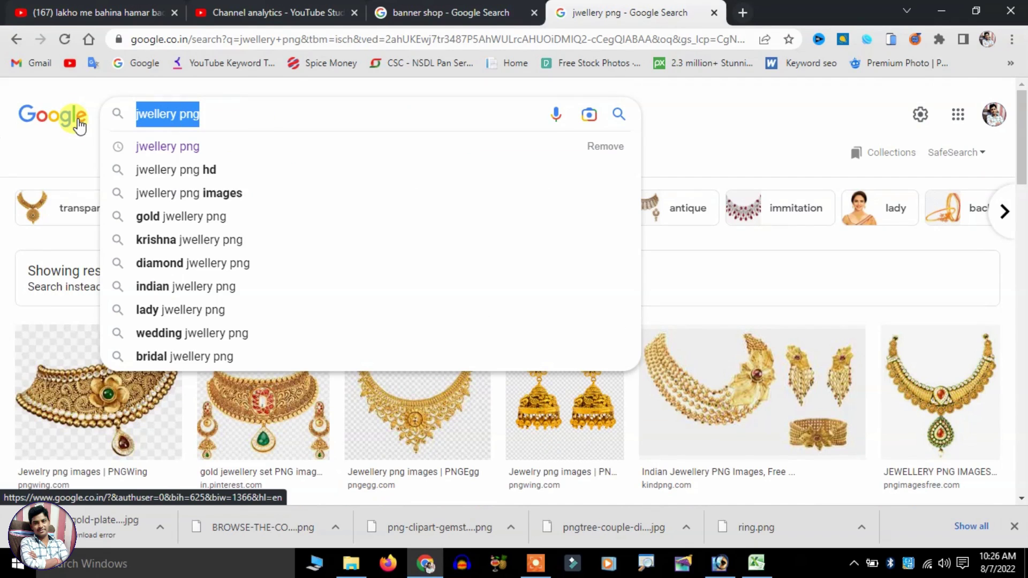
text(back)
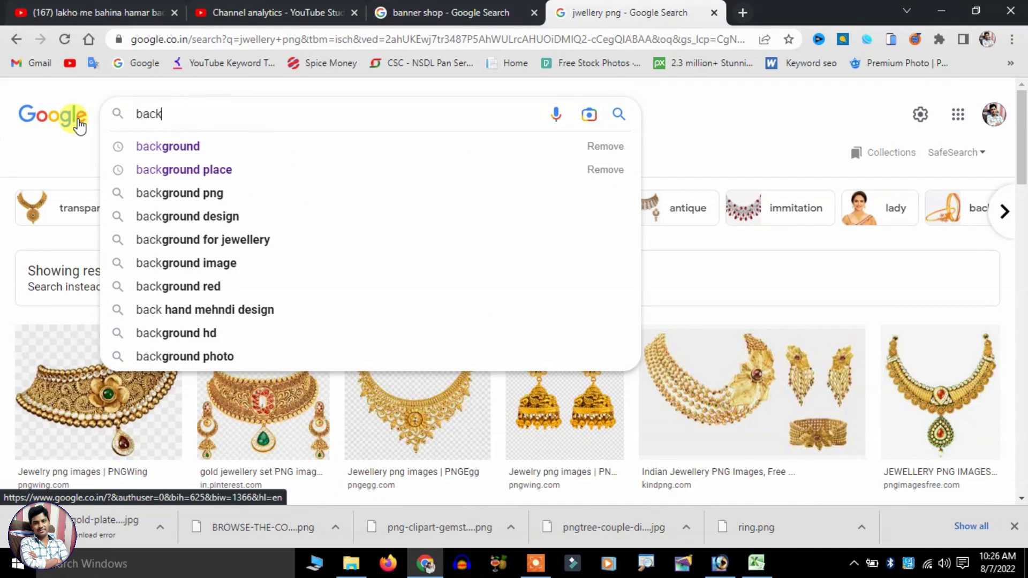
text(ground)
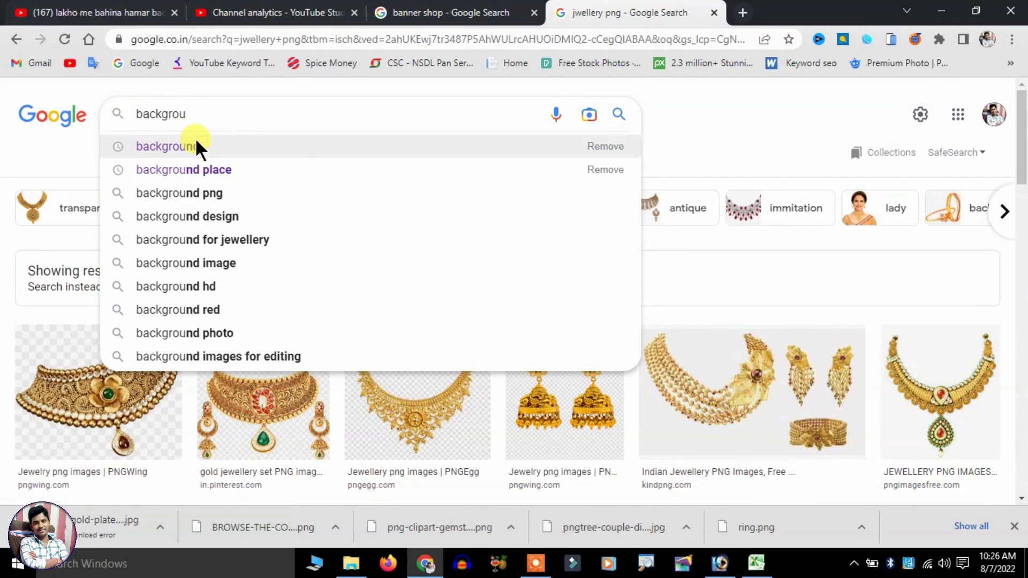
click(195, 143)
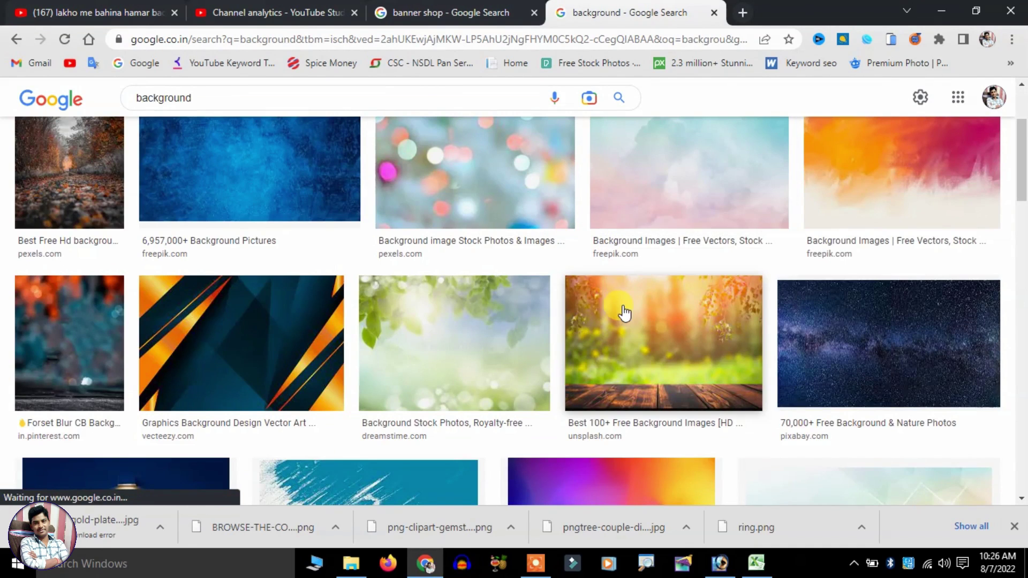
click(620, 313)
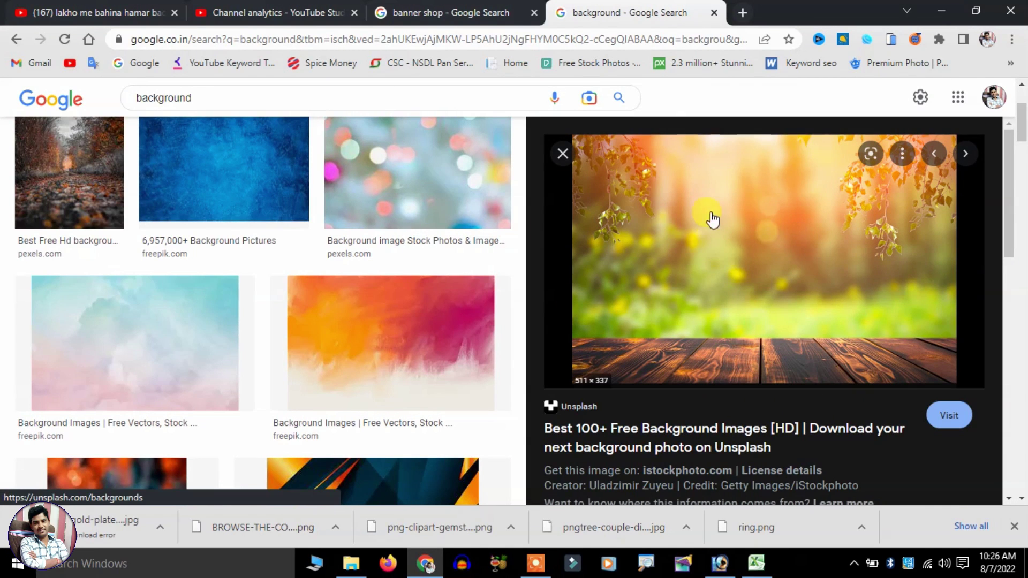
right_click(703, 184)
click(754, 360)
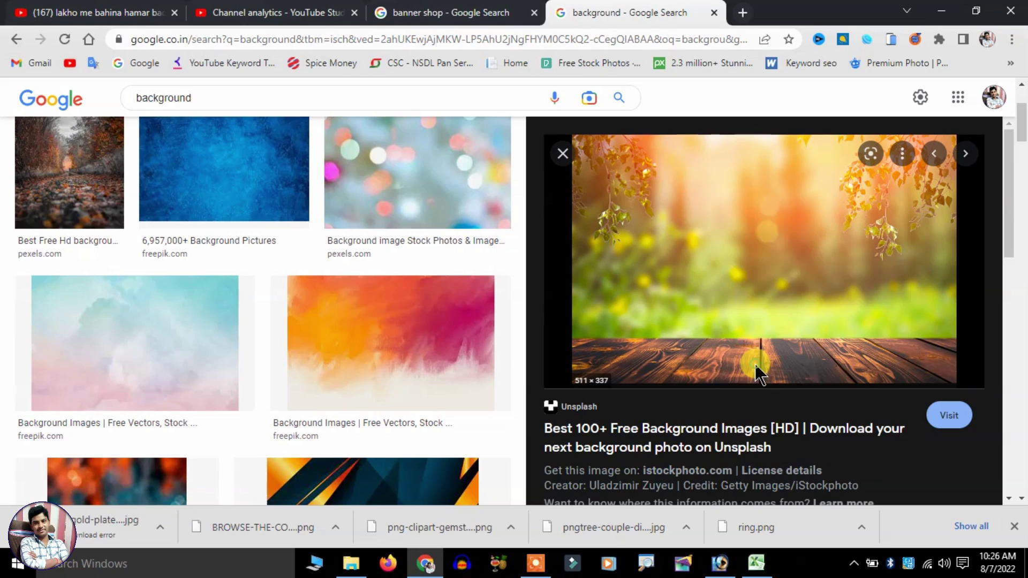
click(718, 562)
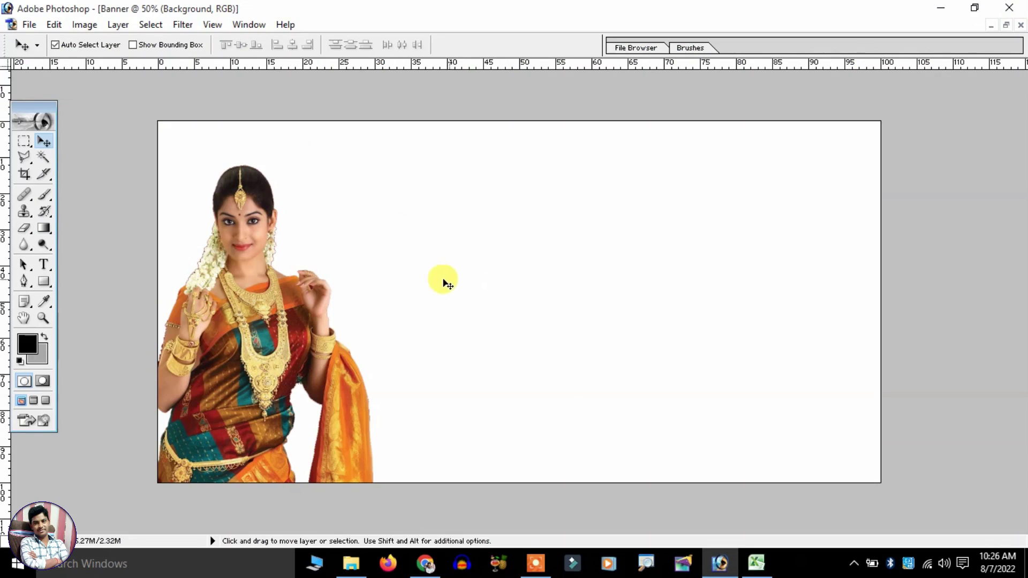
Paste the copied forest photo into the Banner as a new layer and show the Layers panel
key(ctrl+v)
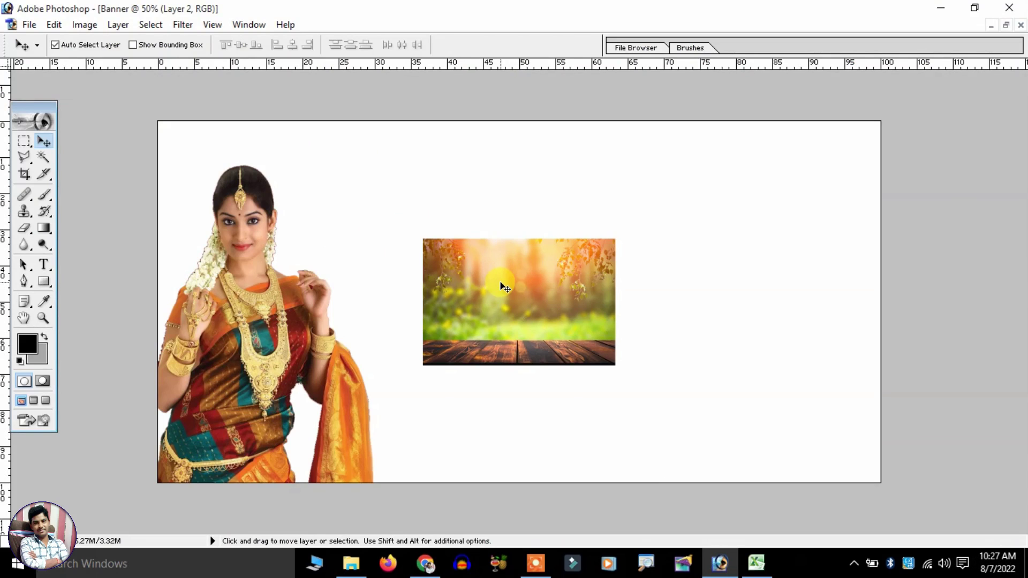
click(256, 26)
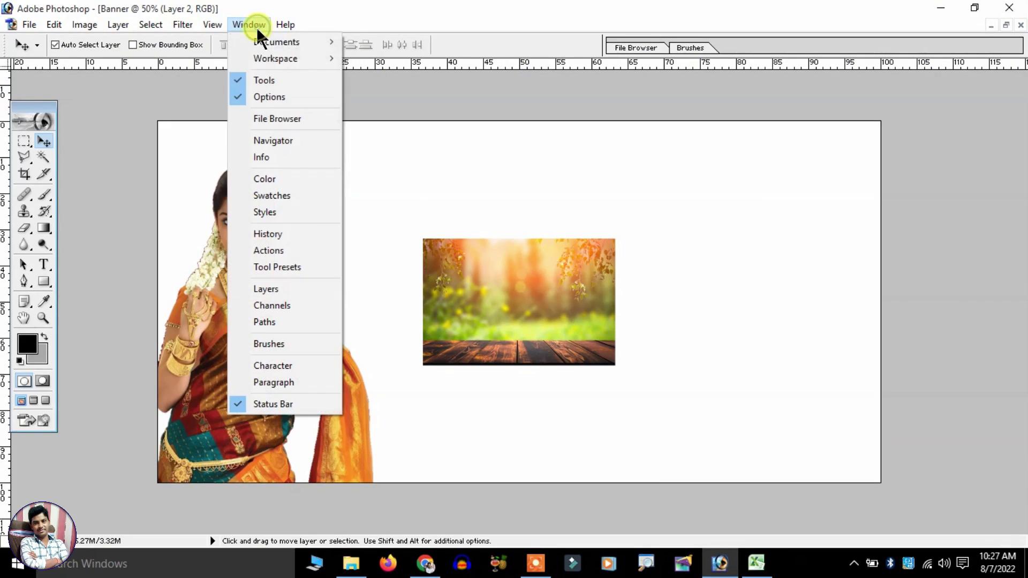
click(301, 292)
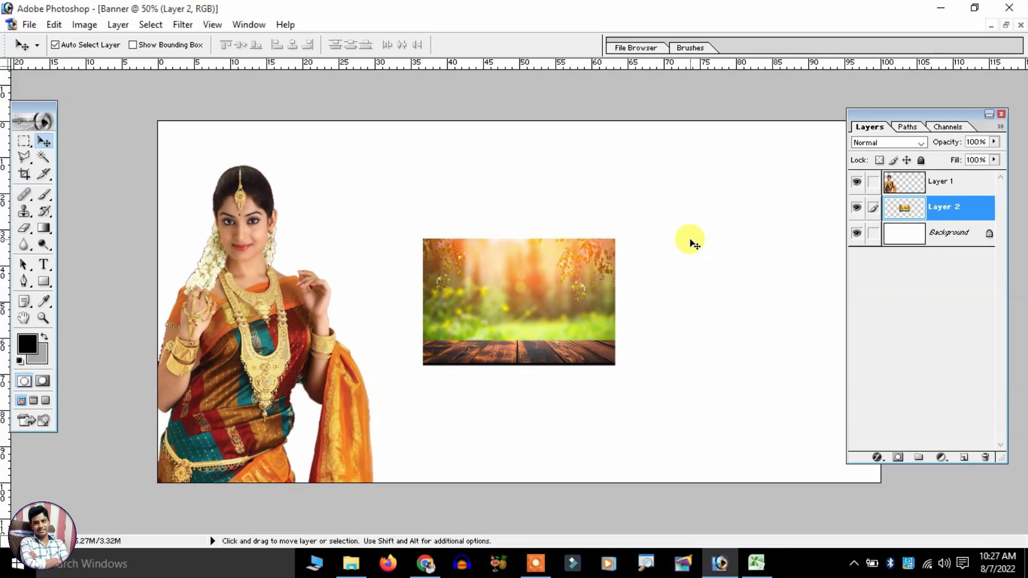
drag(873, 111, 891, 115)
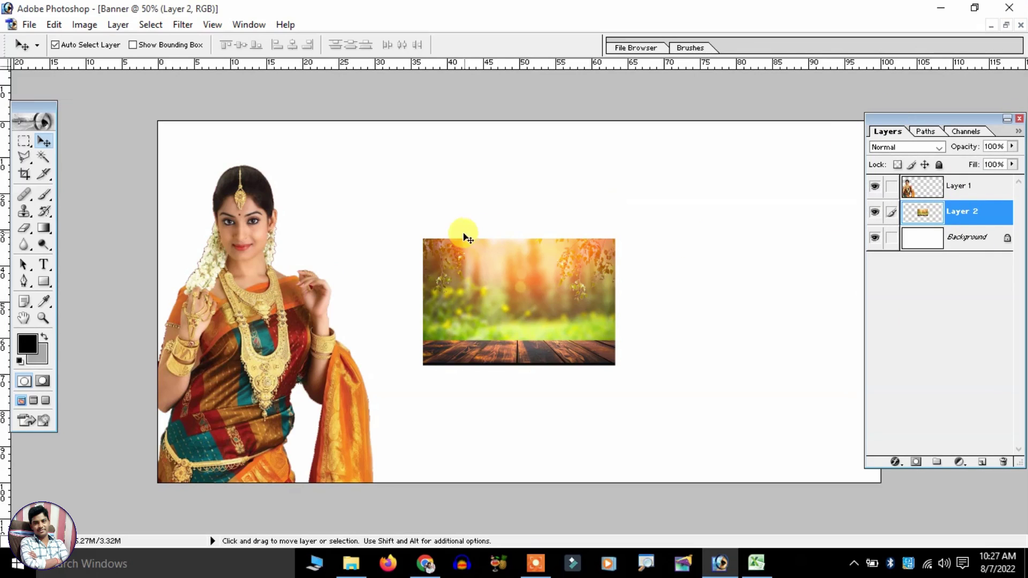
key(ctrl+0)
mouse_move(499, 302)
mouse_down()
mouse_move(523, 287)
mouse_move(502, 296)
mouse_up()
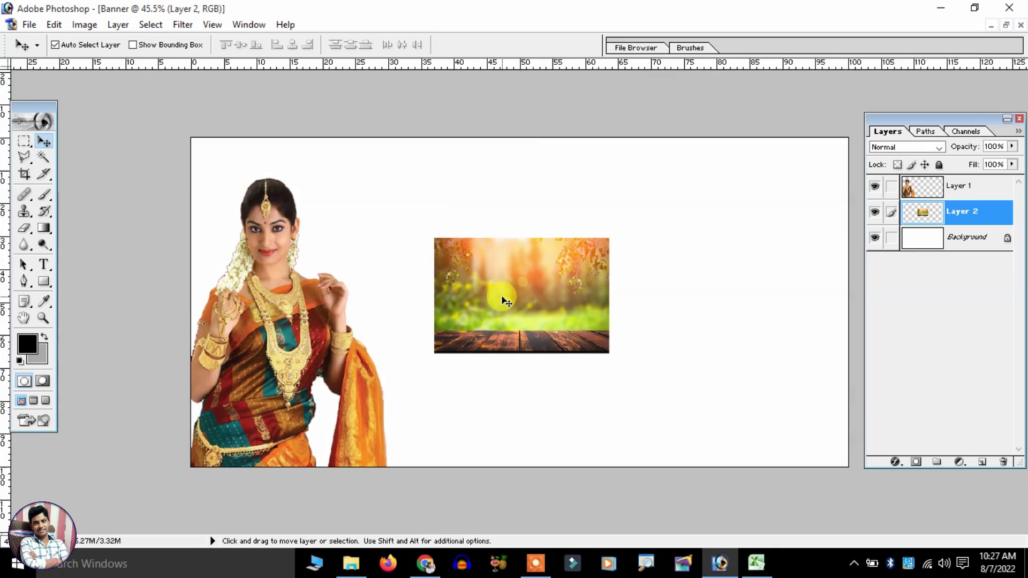
Stretch the forest photo to fill the whole Banner, then select the entire canvas
key(ctrl+t)
drag(496, 270, 253, 167)
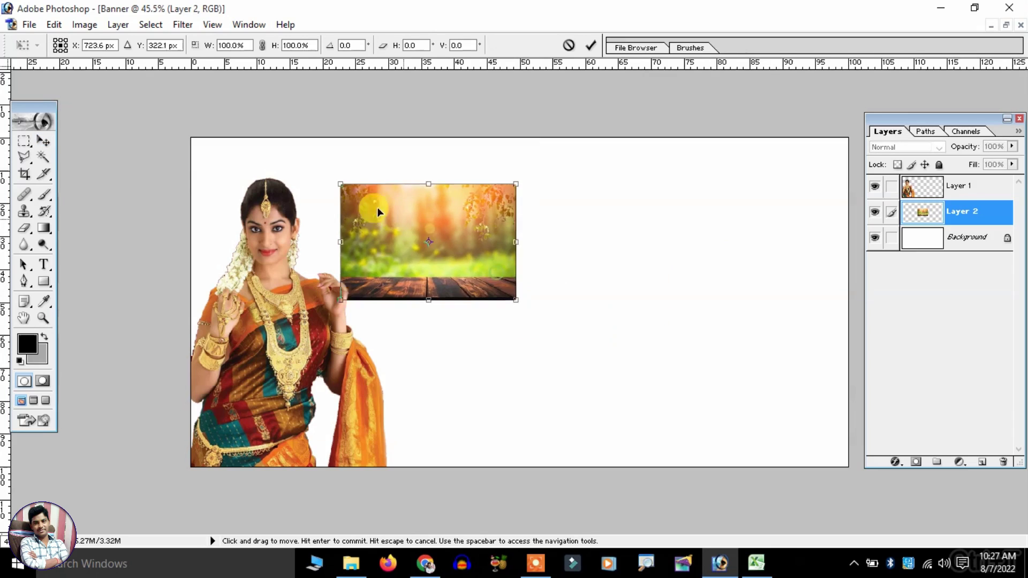
drag(366, 253, 881, 544)
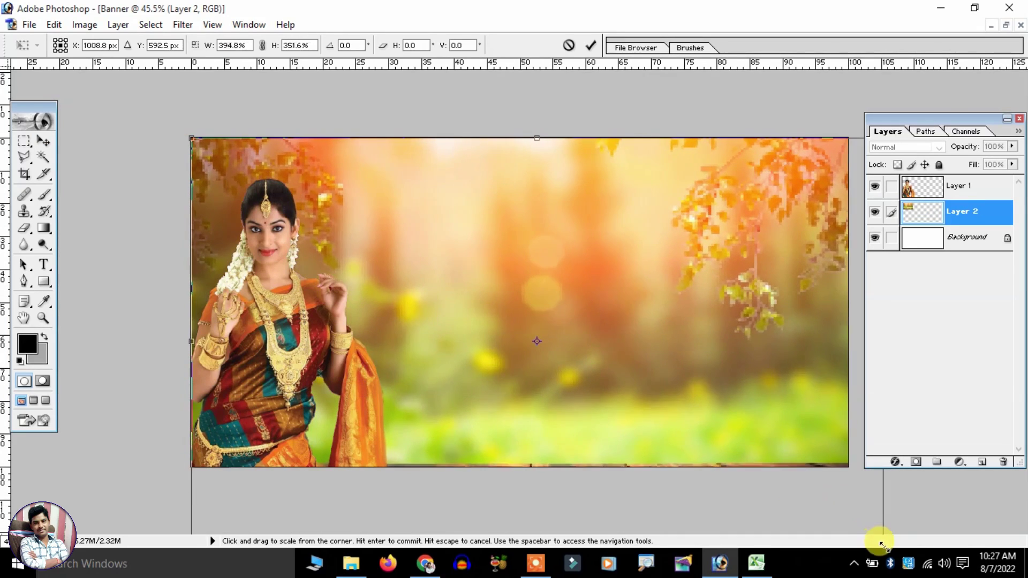
key(Return)
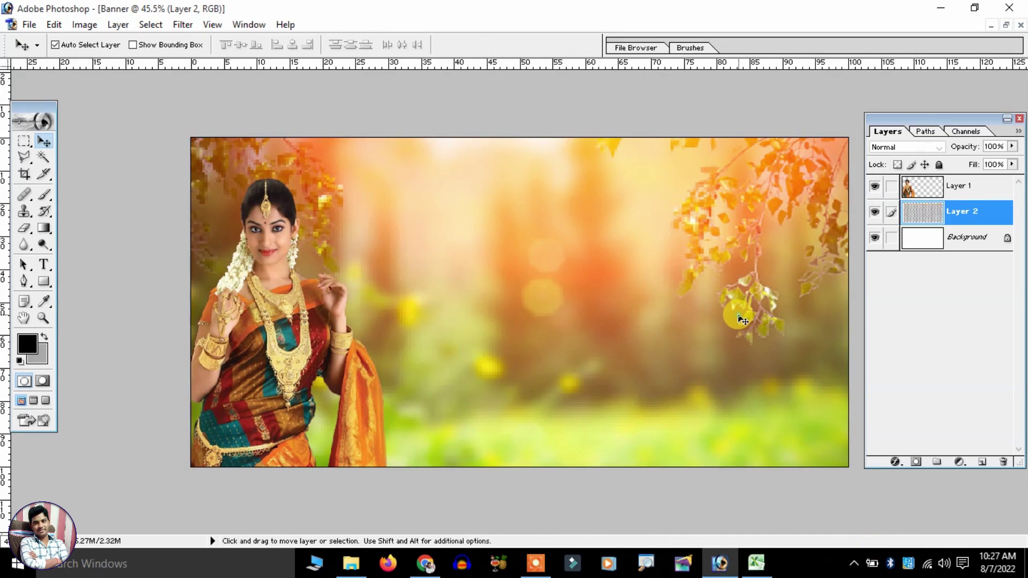
scroll(658, 291, down, 2)
scroll(658, 293, up, 1)
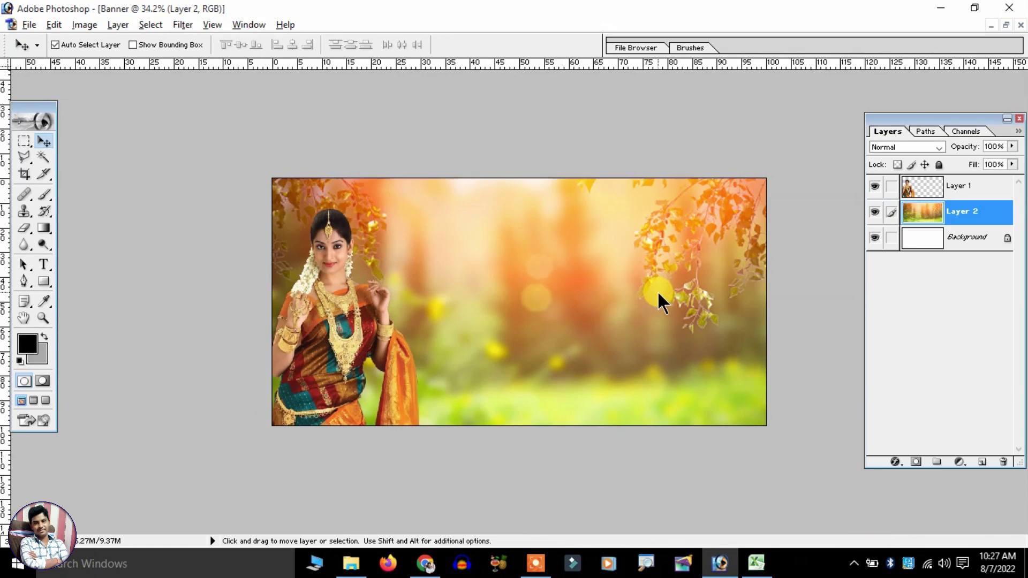
key(ctrl+a)
scroll(589, 233, up, 1)
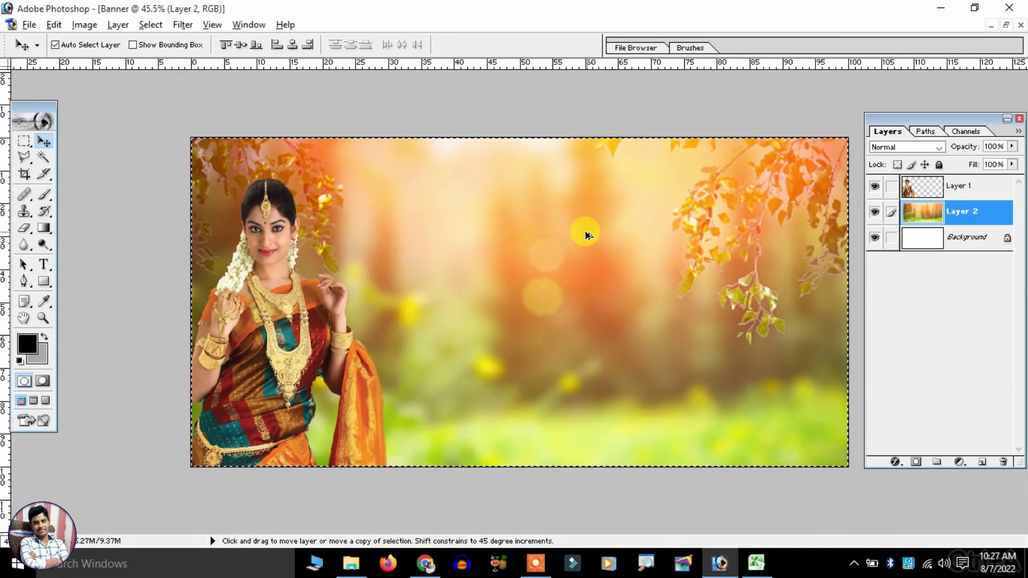
Apply Image > Crop to the full-canvas selection, trimming the forest photo's overhang
click(78, 23)
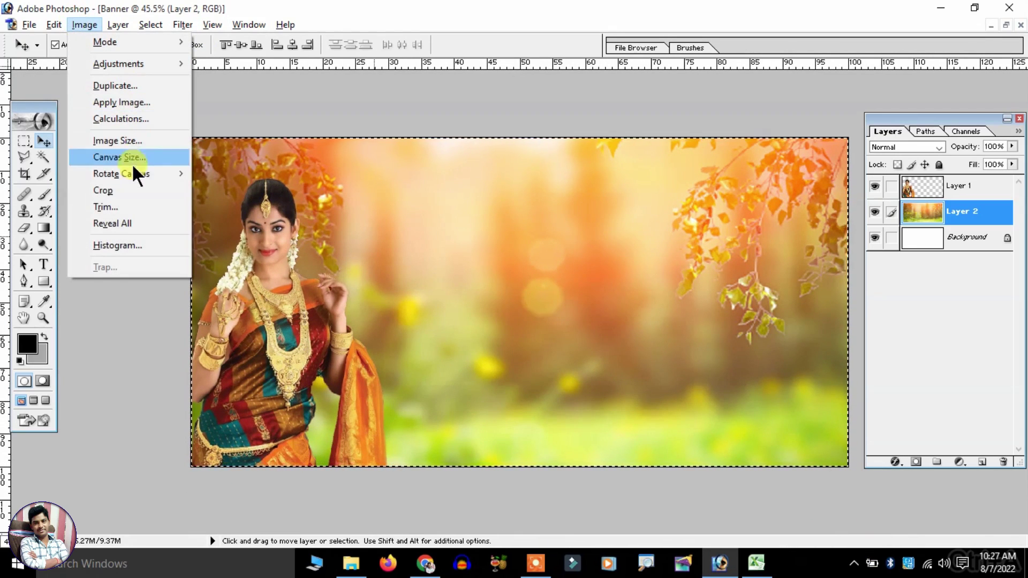
click(123, 190)
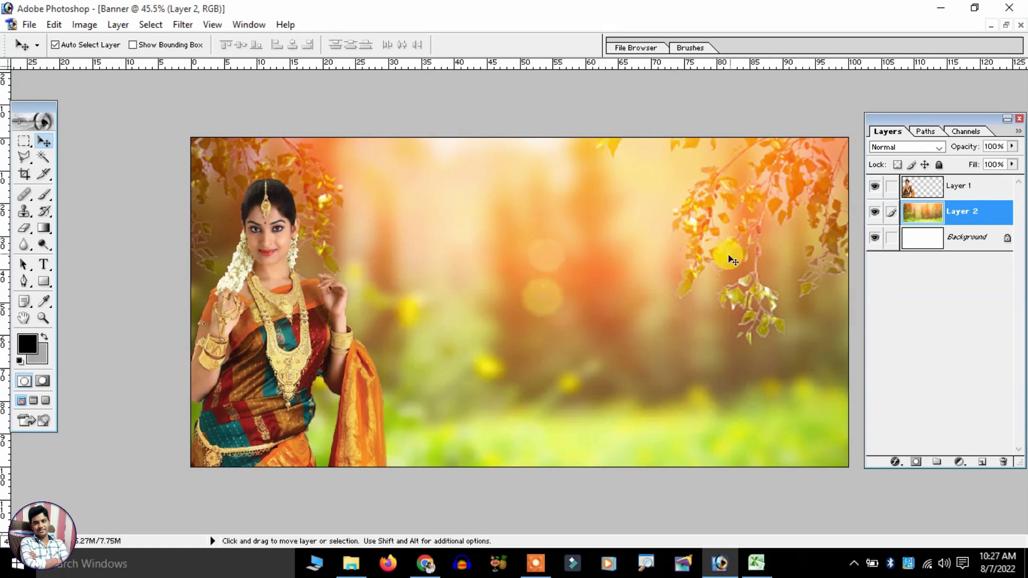
Apply a Gaussian Blur of about 50 pixels radius to the forest background layer
click(188, 24)
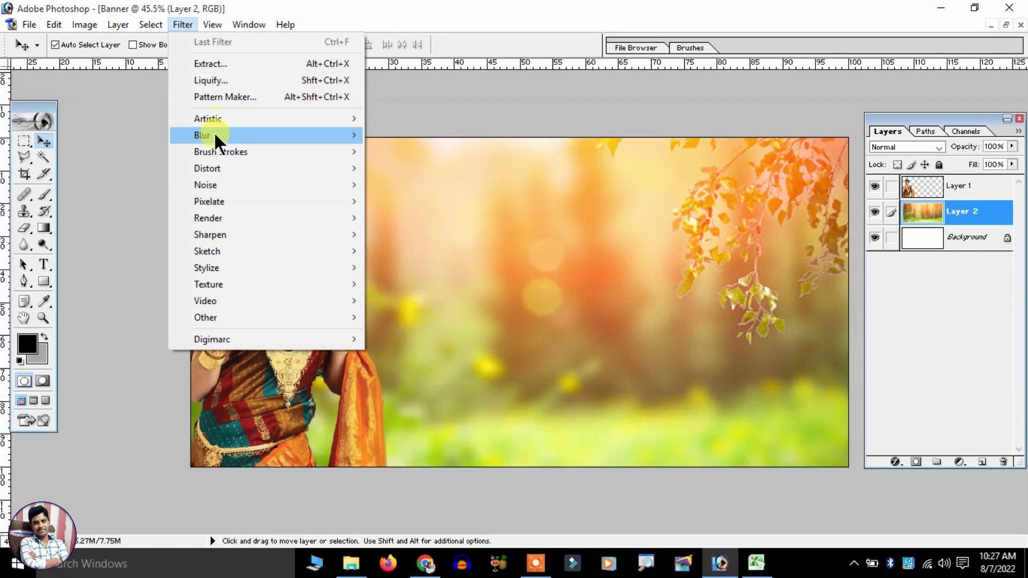
mouse_move(201, 135)
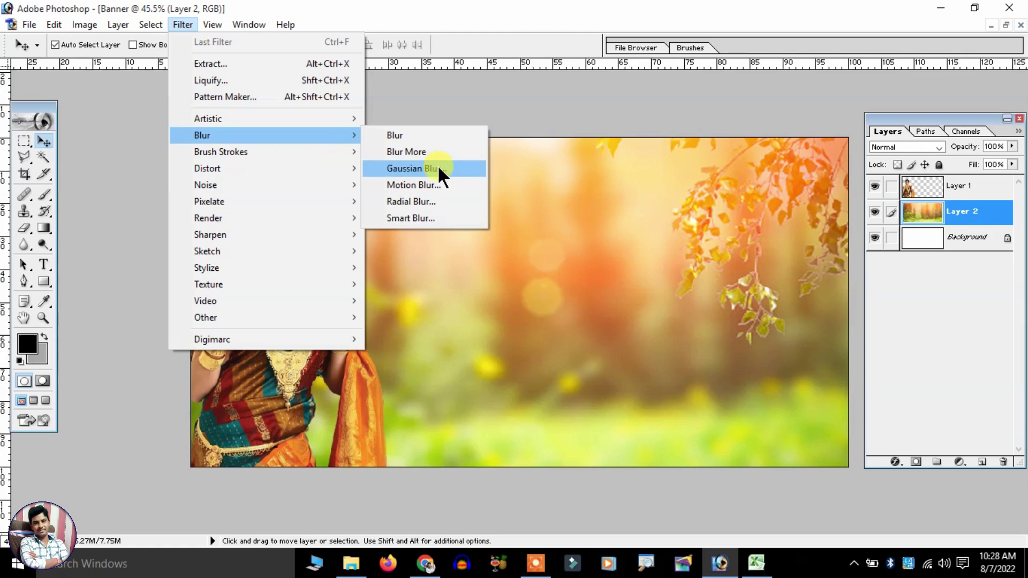
click(437, 166)
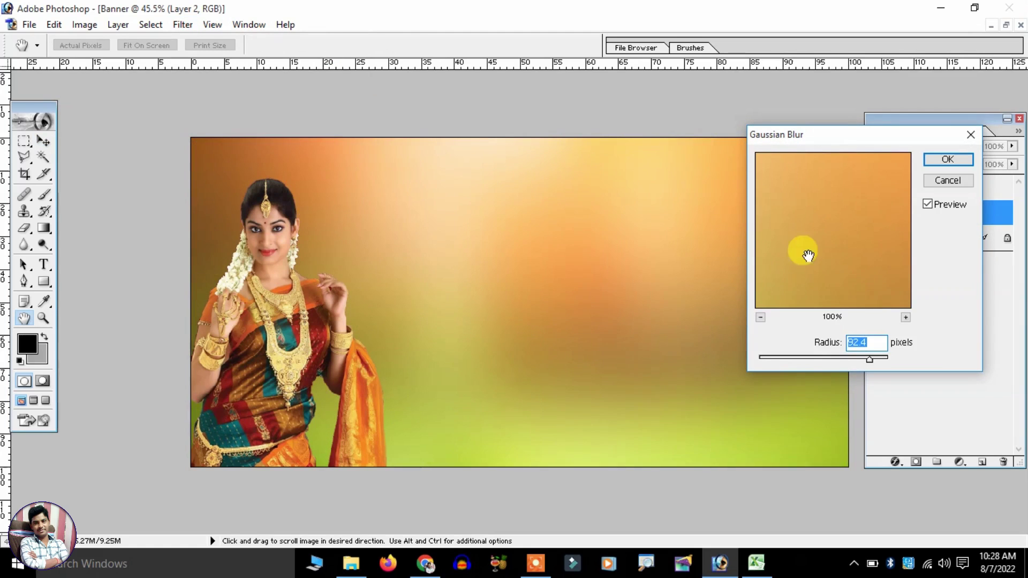
click(837, 356)
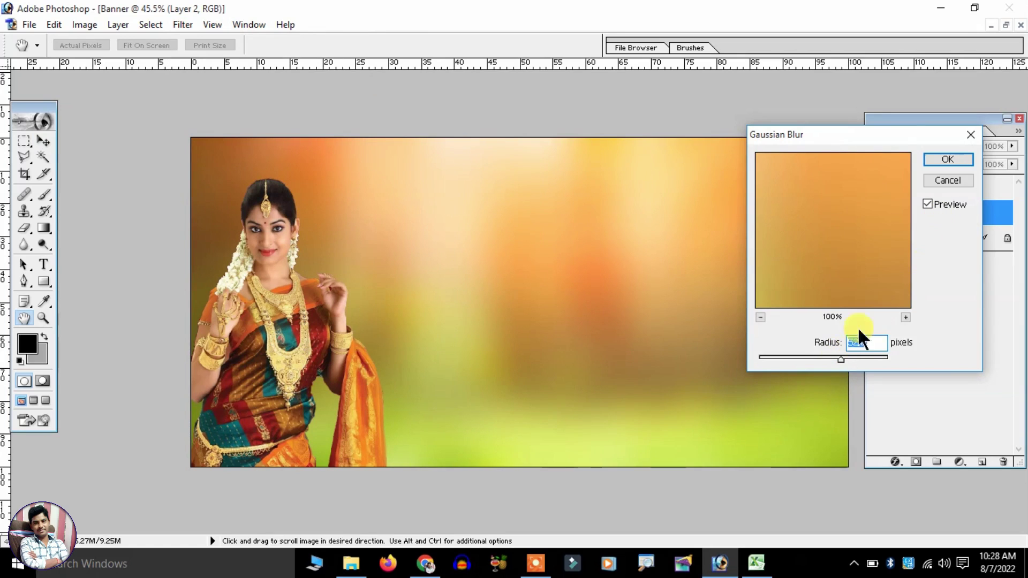
drag(847, 357, 843, 357)
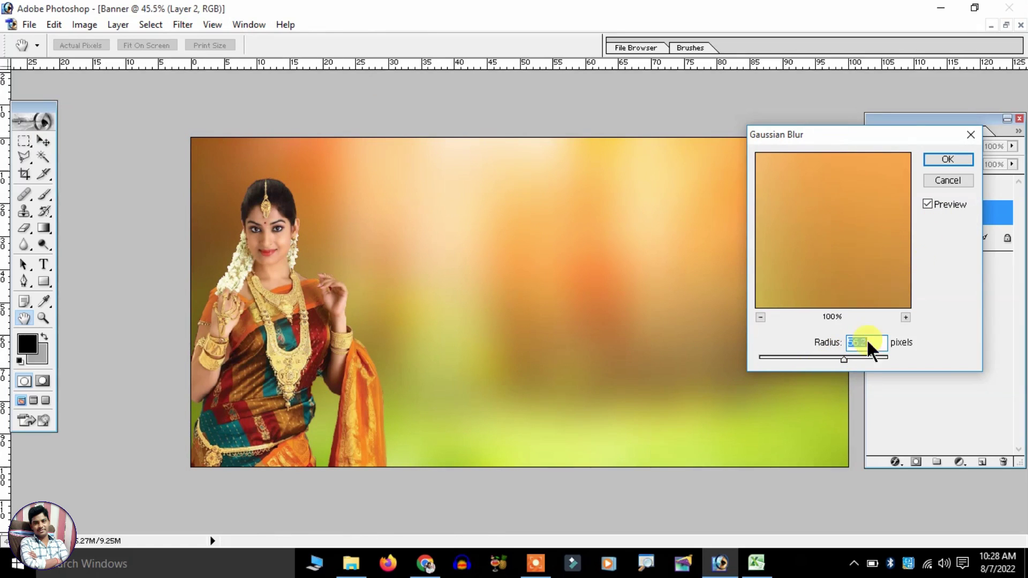
click(945, 160)
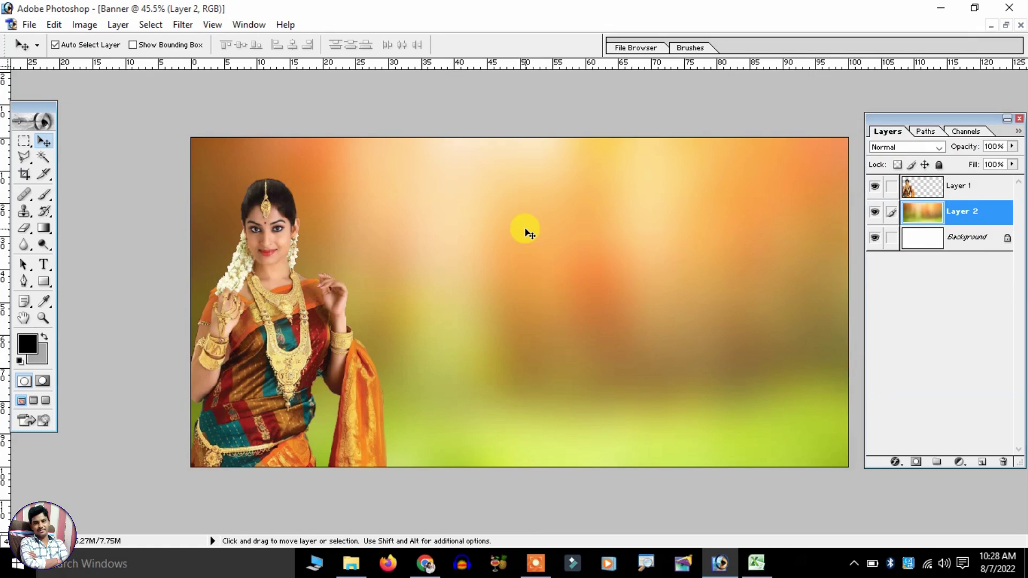
Start a new text layer beside the woman and set its size to 200 pt
click(37, 260)
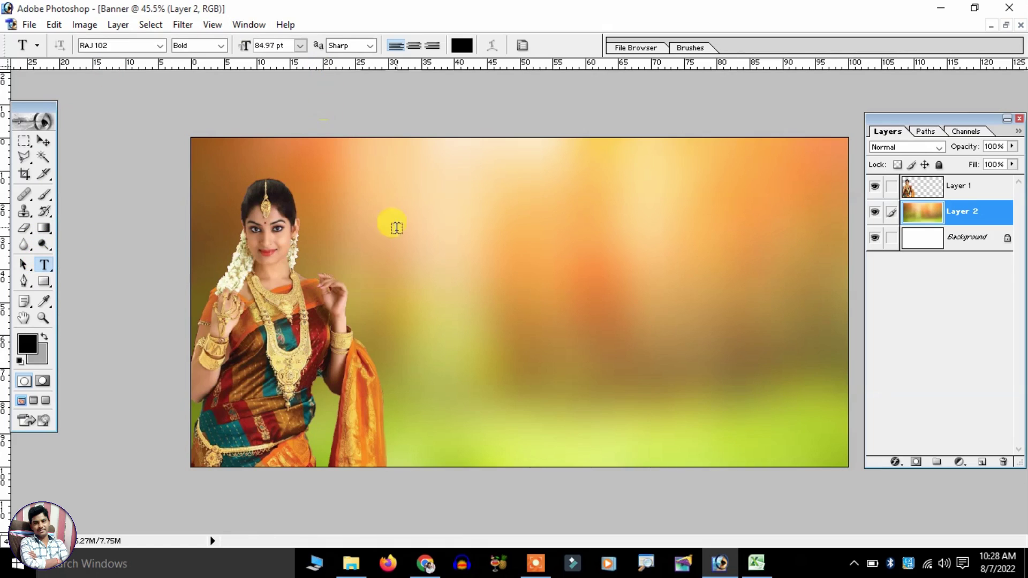
click(510, 242)
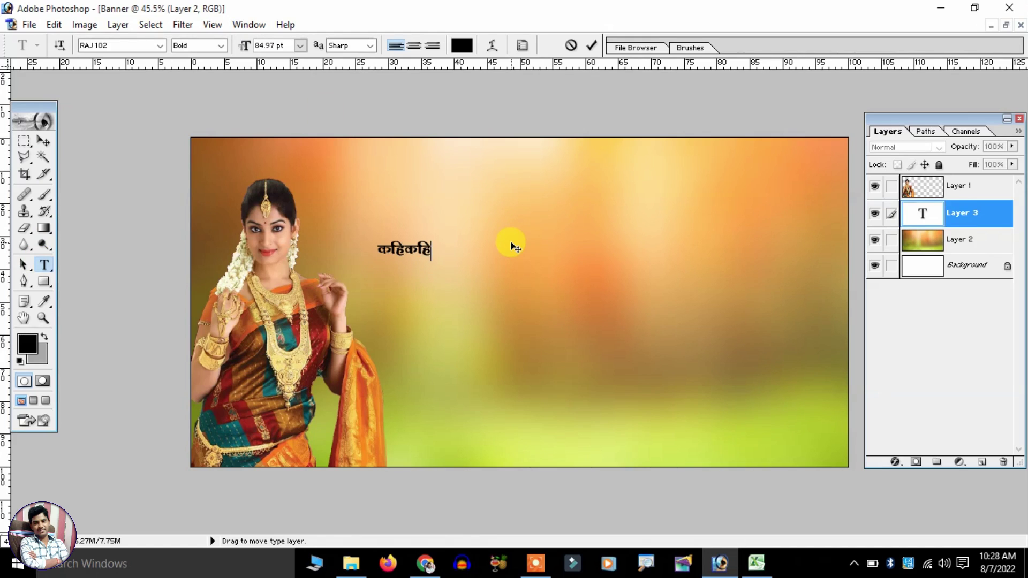
key(ctrl+a)
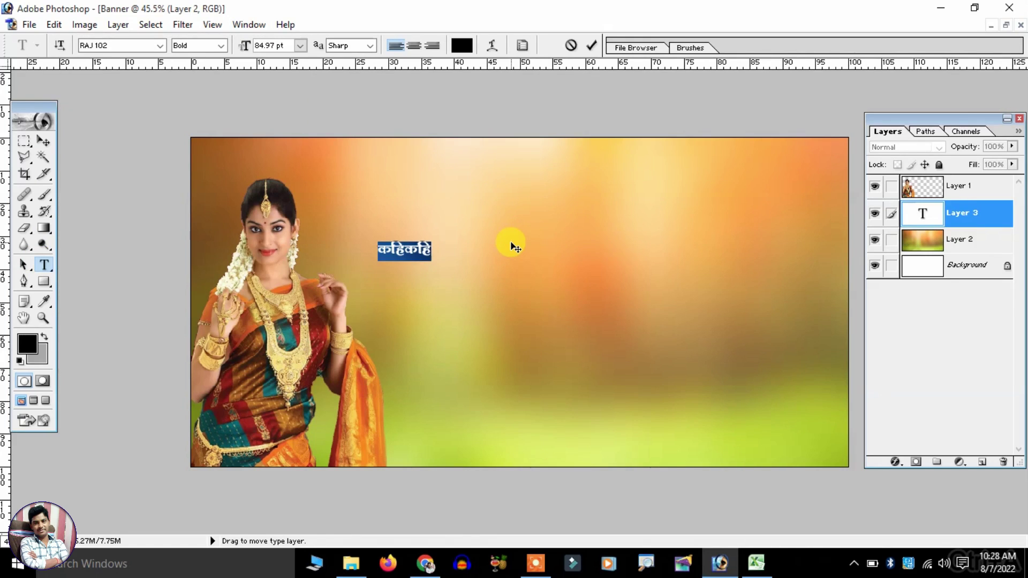
click(299, 46)
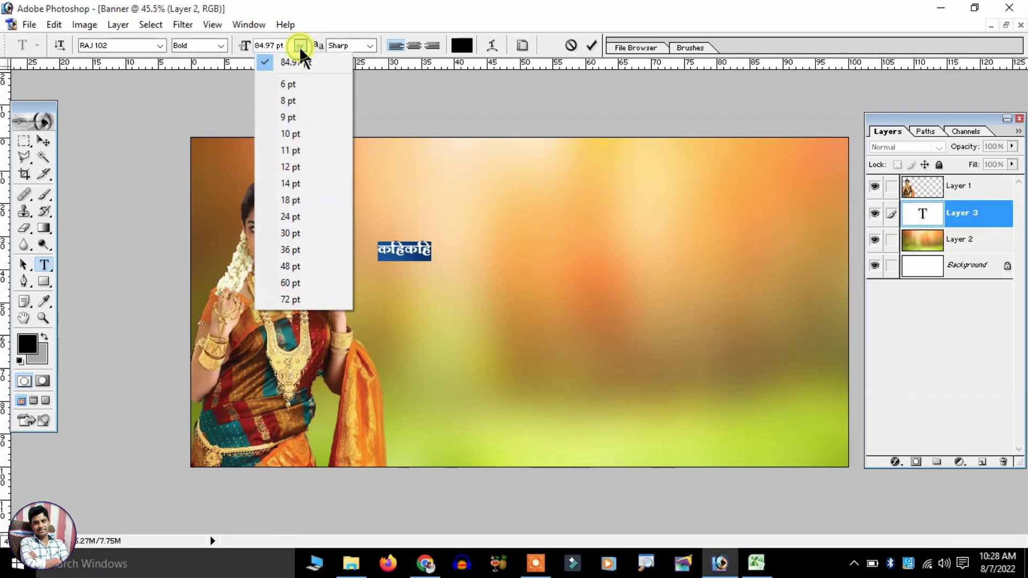
click(297, 299)
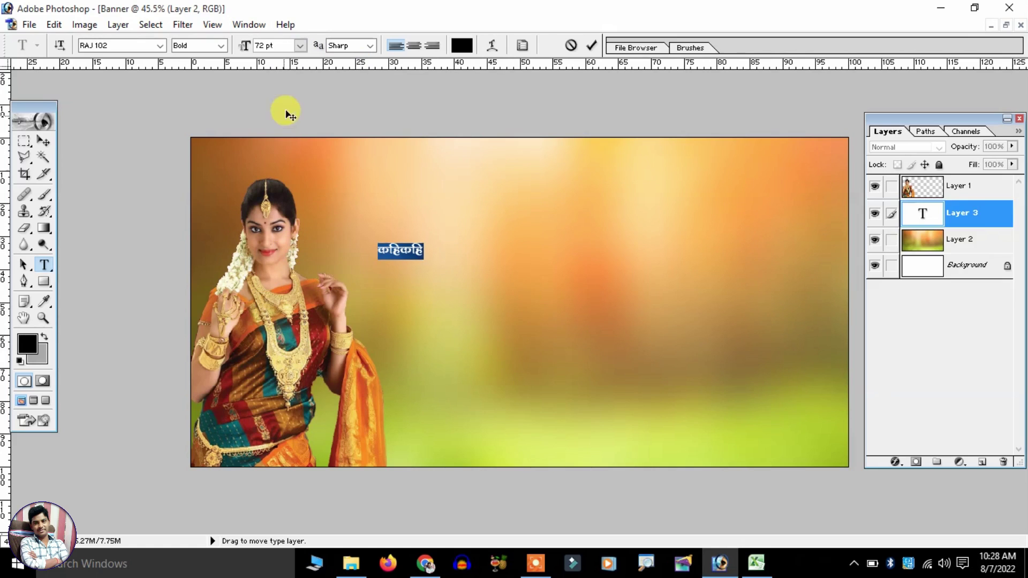
click(301, 46)
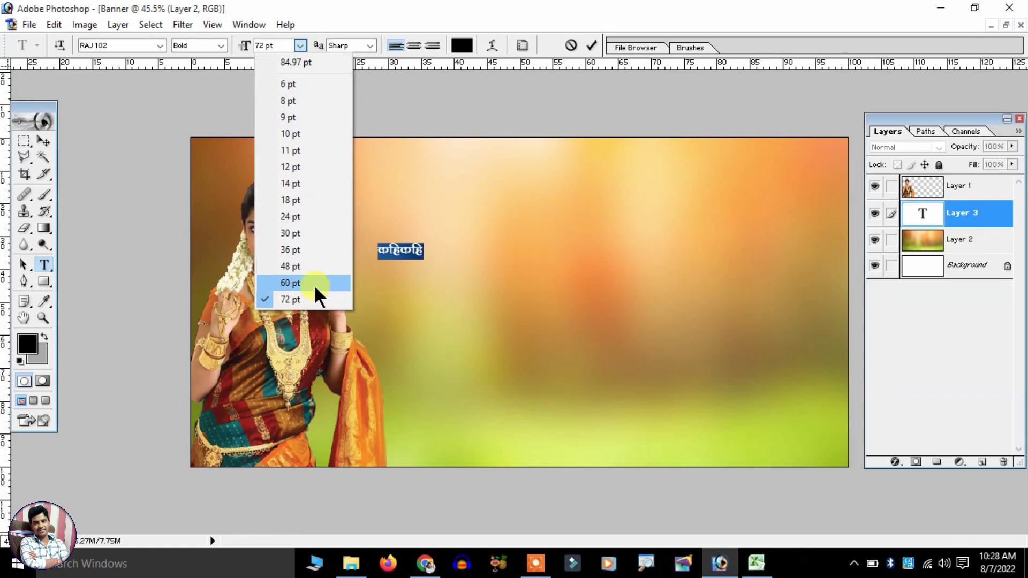
click(275, 44)
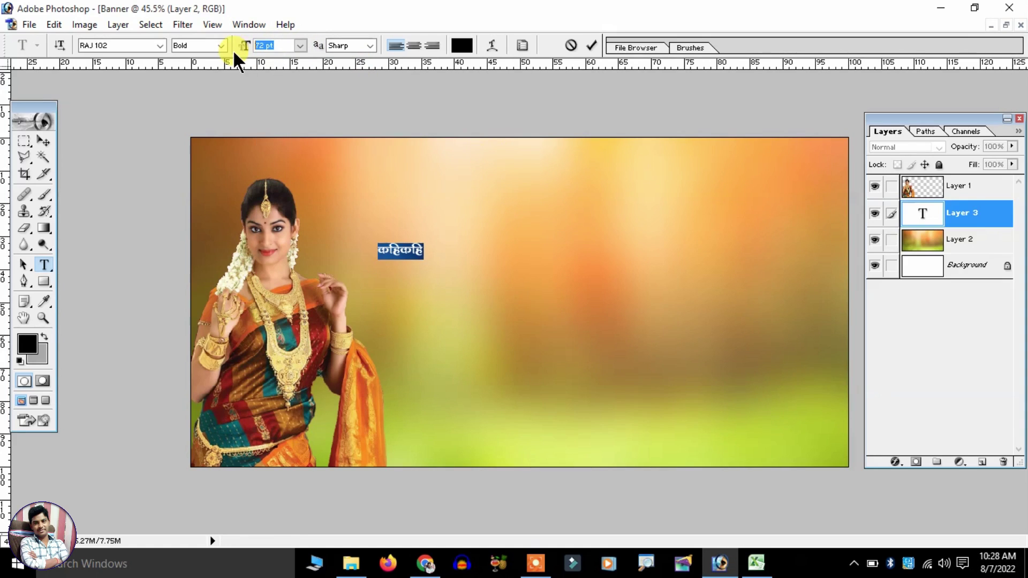
text(200)
key(Return)
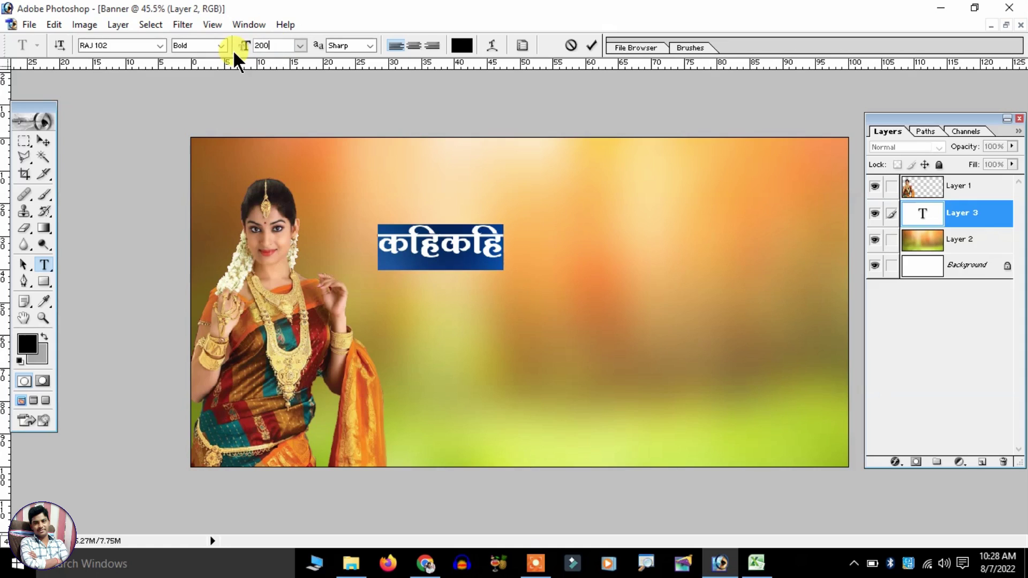
Make the headline read महालक्ष्मी आभूषण भंडार in BHARTIYA HINDI_053 and commit it
click(455, 246)
double_click(455, 247)
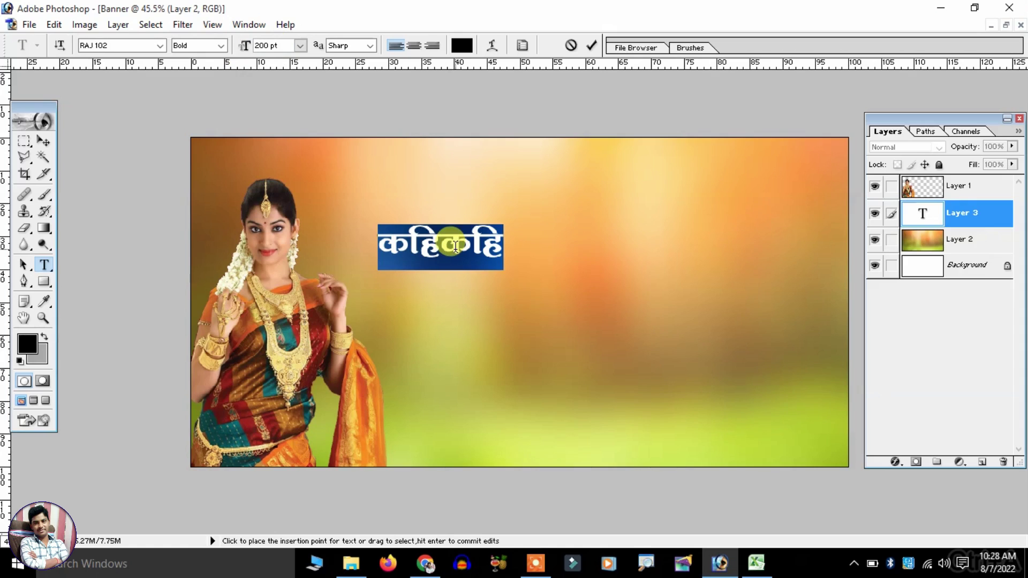
key(ctrl+z)
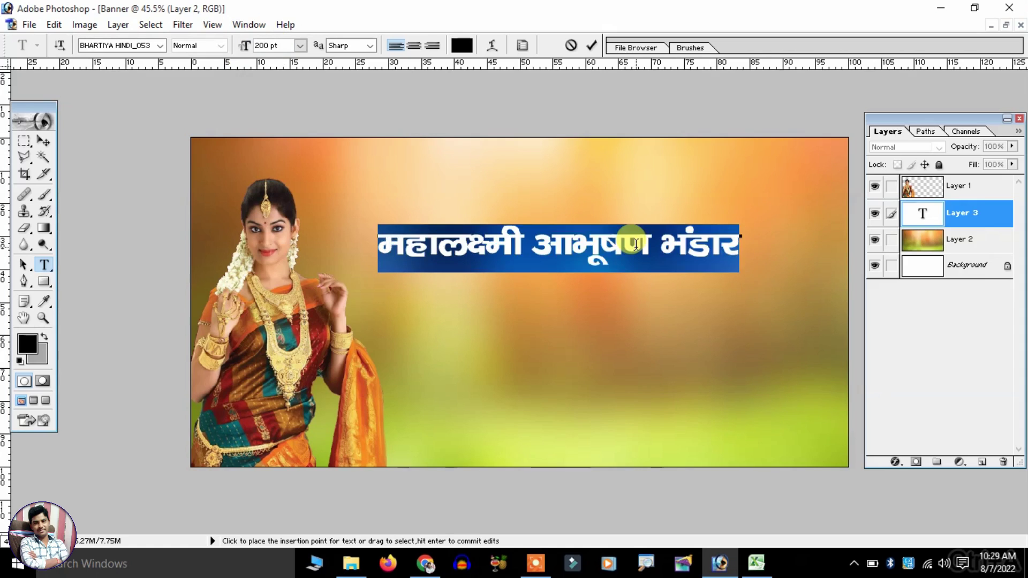
click(634, 244)
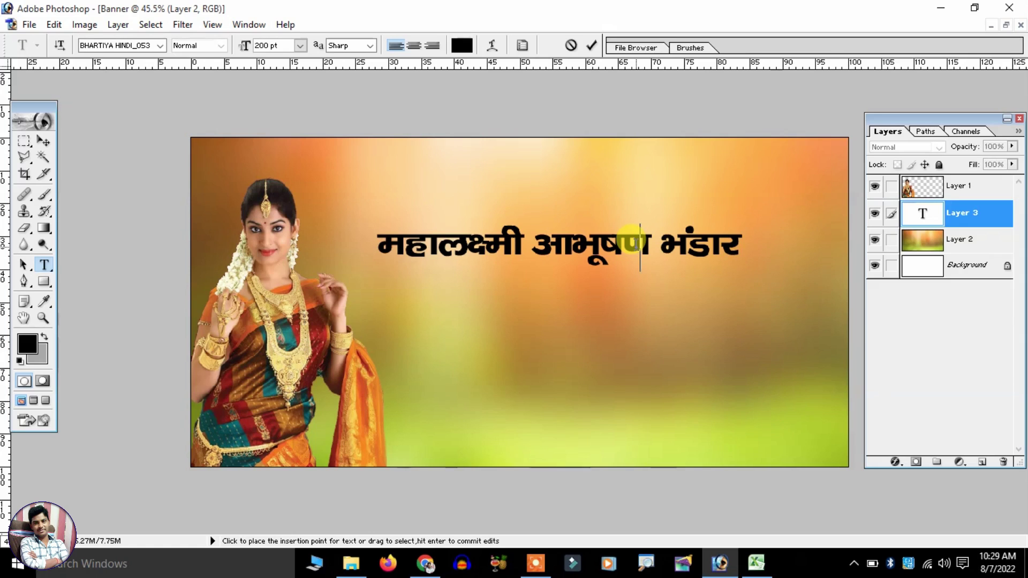
click(49, 139)
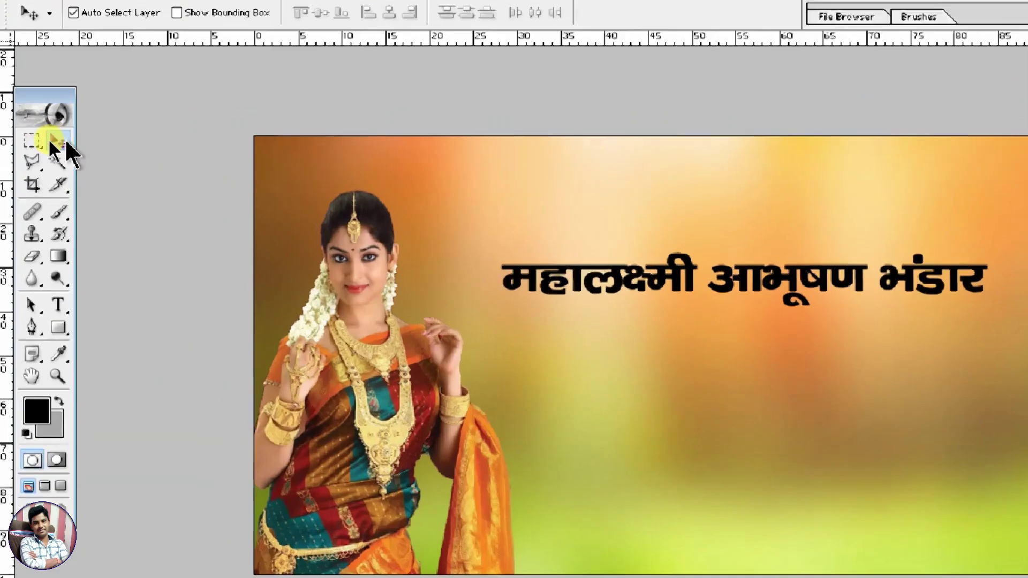
Free-transform the headline taller and wider, from beside the woman to the right edge, nudged slightly lower
key(ctrl+t)
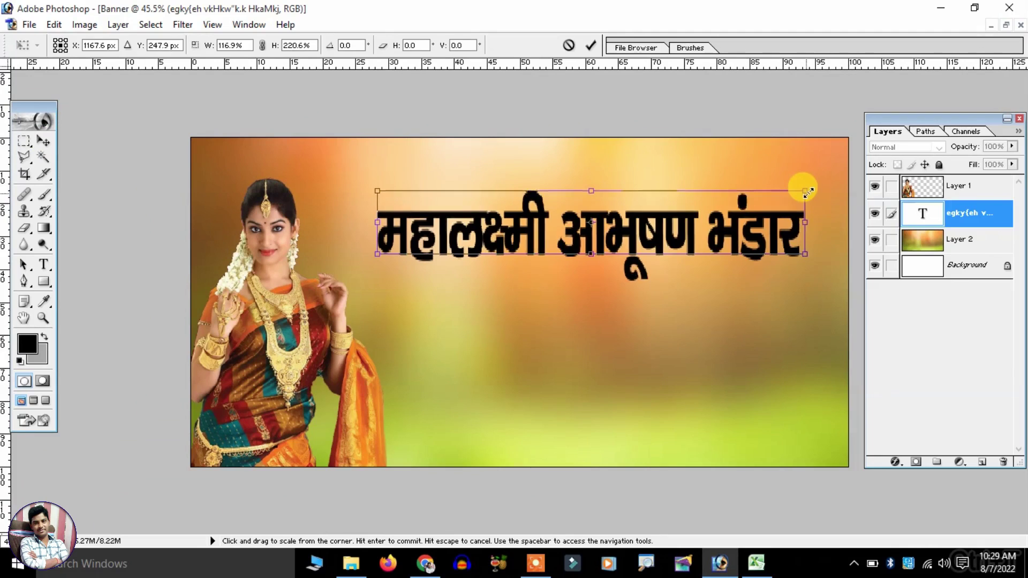
drag(761, 216, 817, 184)
drag(383, 225, 338, 222)
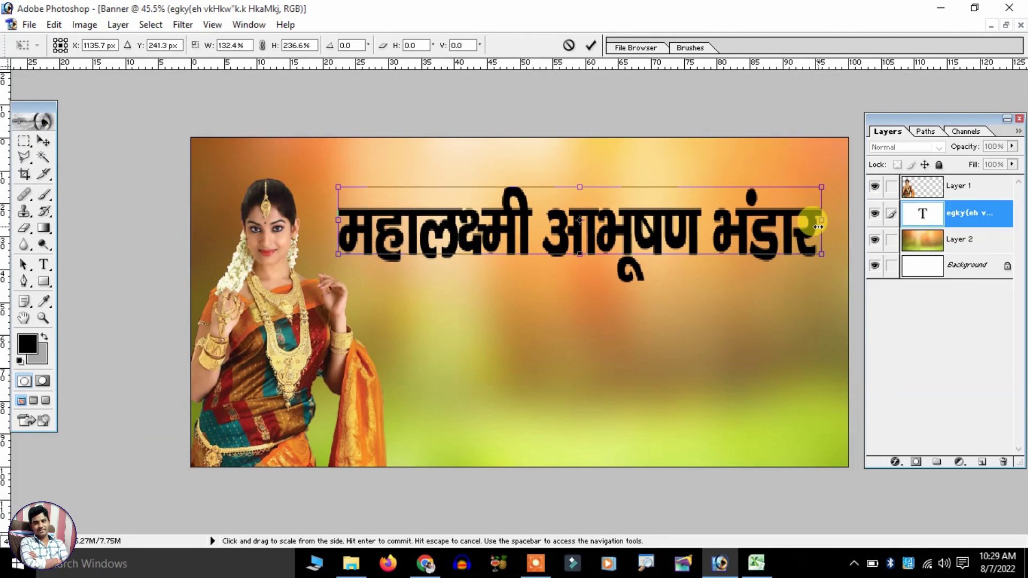
drag(834, 227, 846, 228)
key(Return)
drag(702, 242, 702, 244)
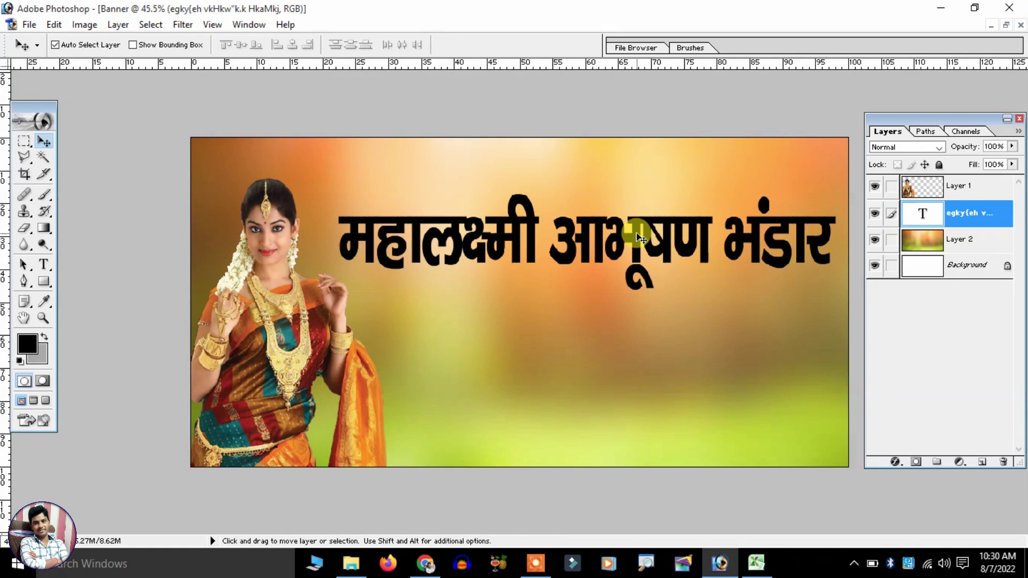
Copy the headline just below itself and shrink the copy to about two-thirds size
key(shift+alt)
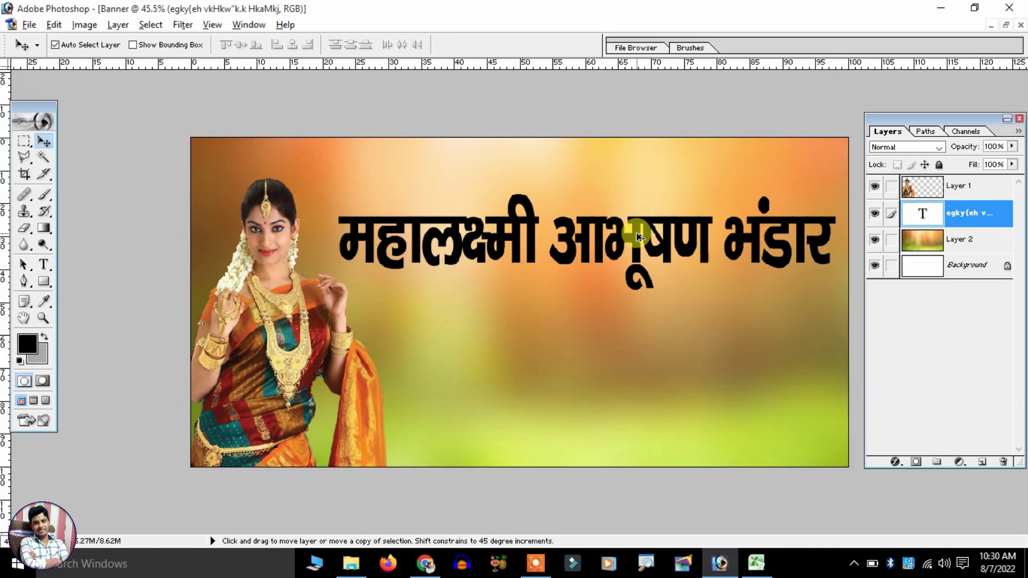
drag(638, 236, 632, 327)
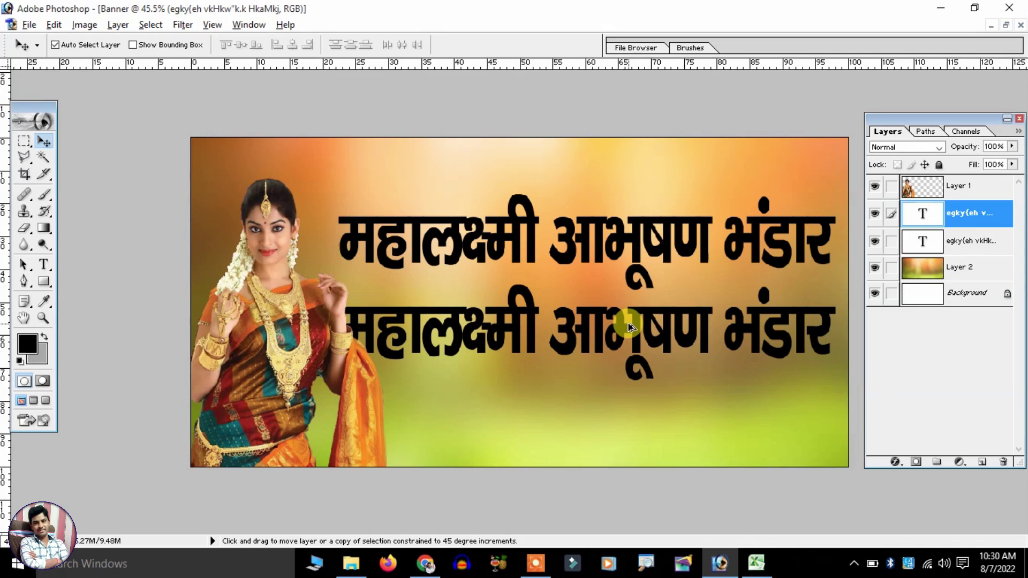
key(ctrl+t)
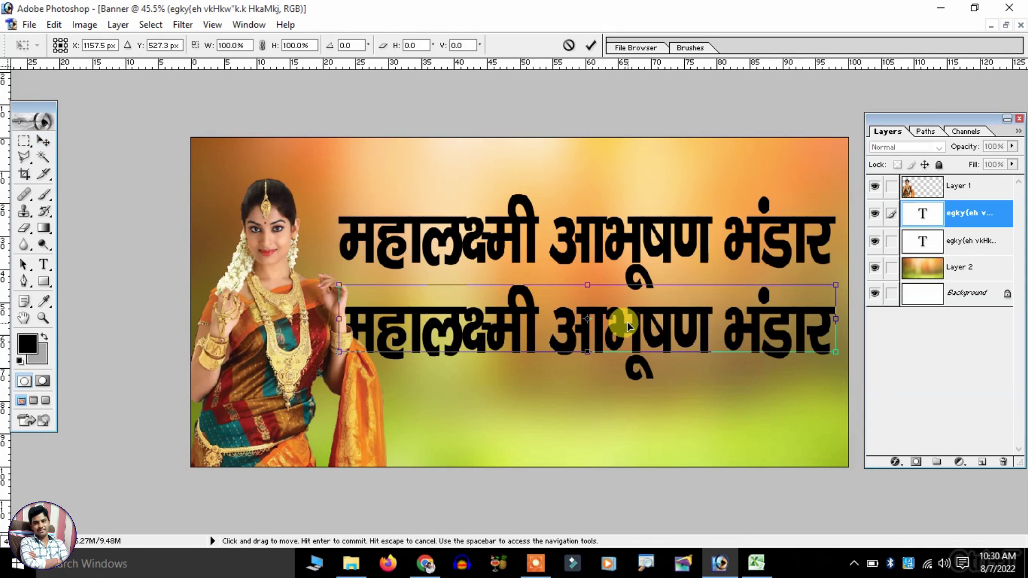
drag(836, 289, 752, 297)
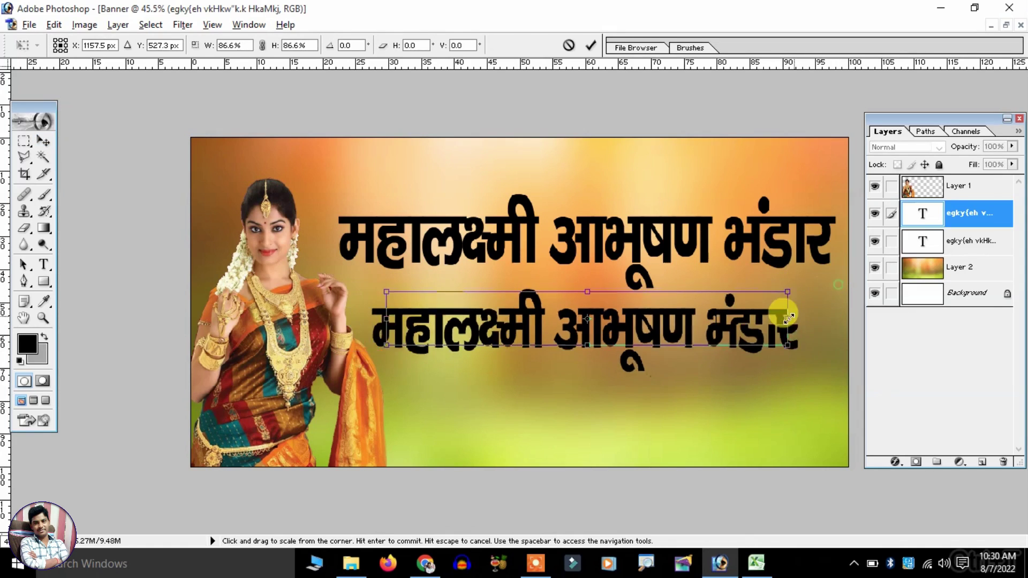
key(Return)
Retype the copy as the two-line Hindi subtitle ending है।, centre-aligned, and commit it
text(tgekjs ;gk¡ lkSus)
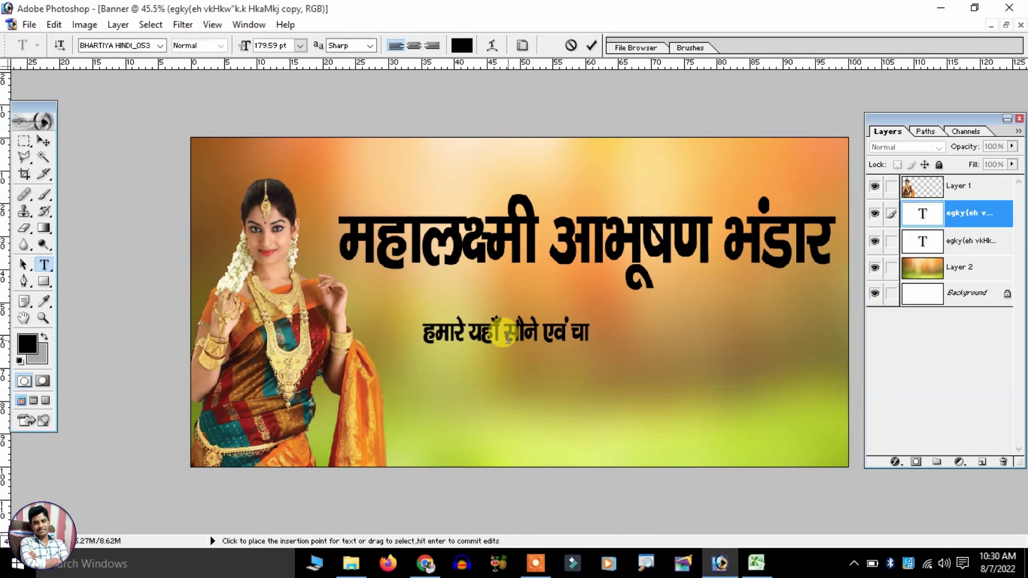
text( ds)
key(Return)
text(vkHkw)
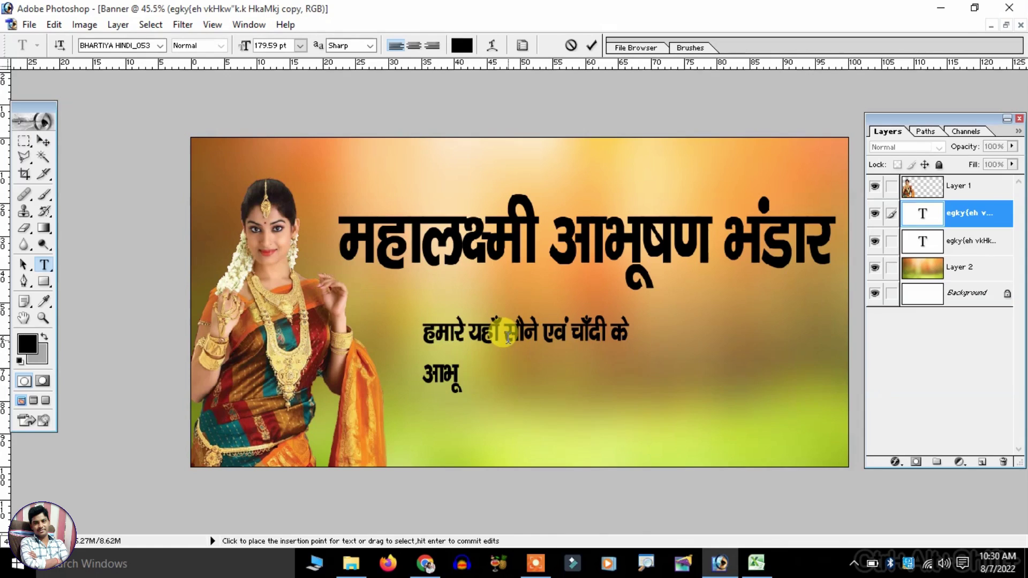
text("k.k gj)
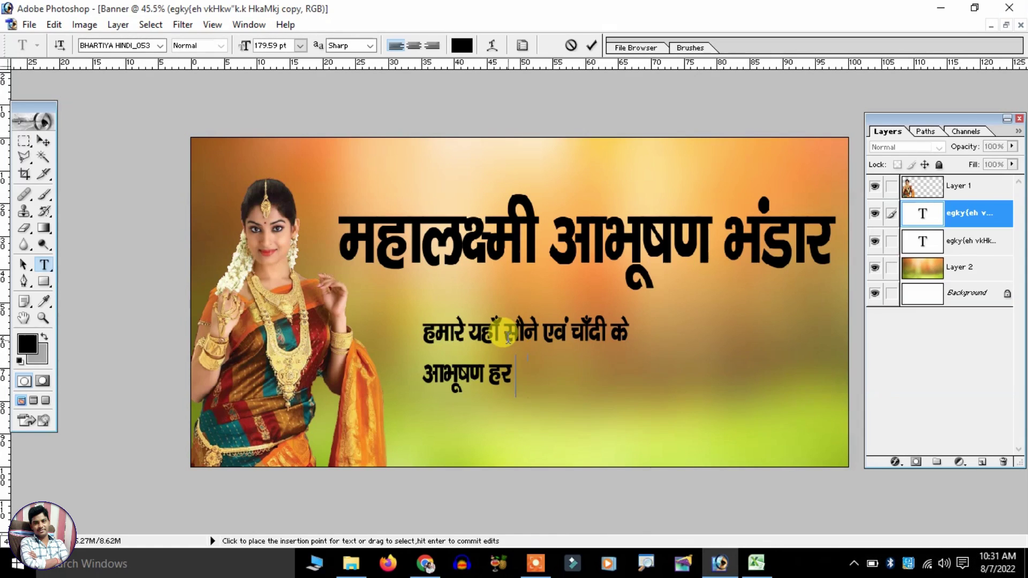
text(;kj fe)
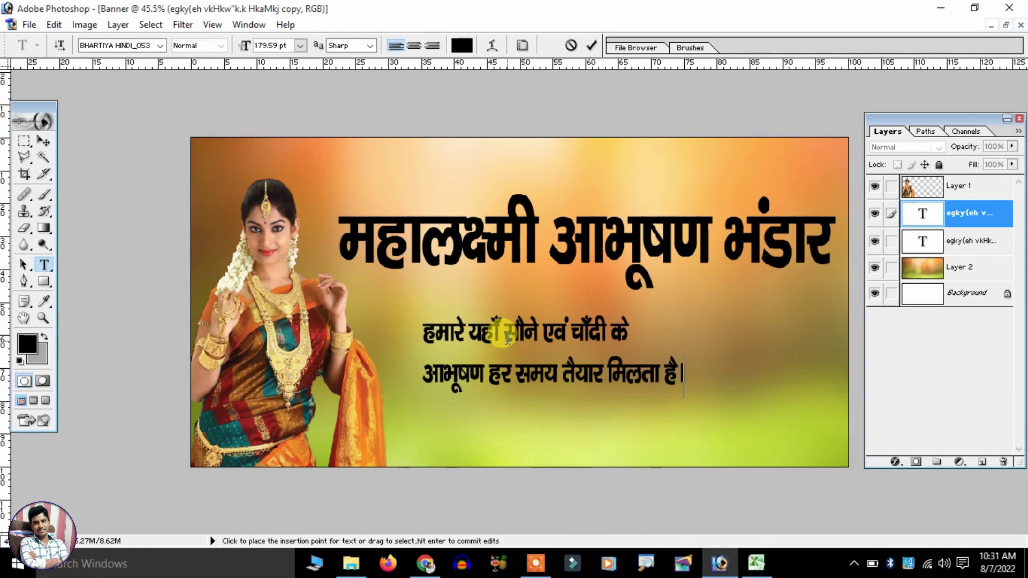
key(ctrl+plus)
text(A)
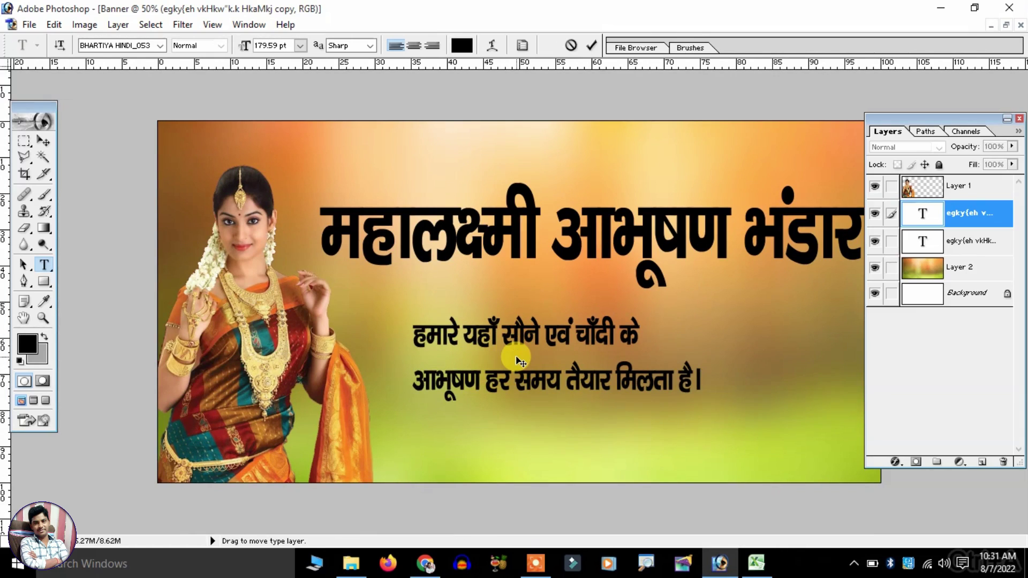
key(ctrl+a)
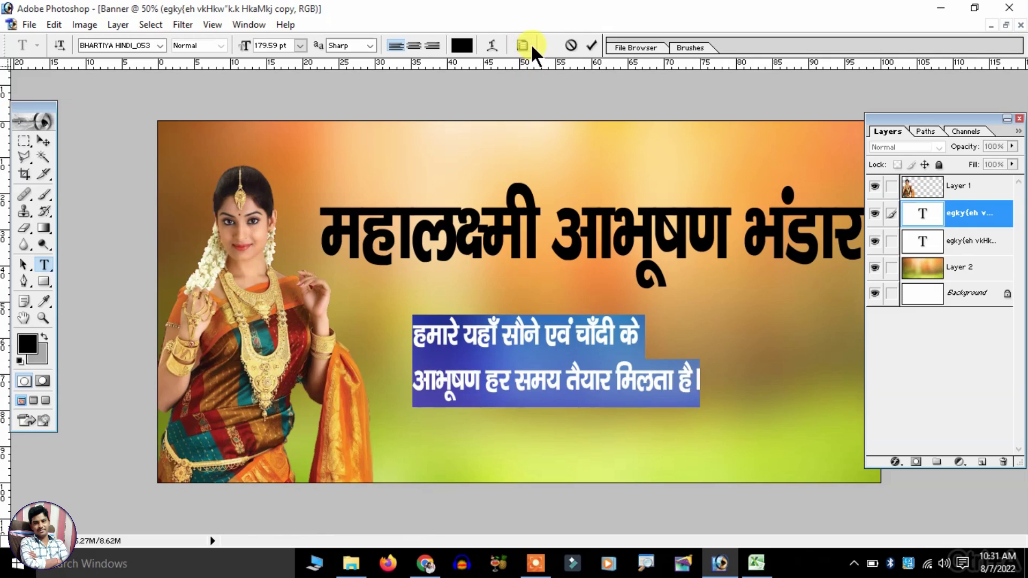
click(412, 45)
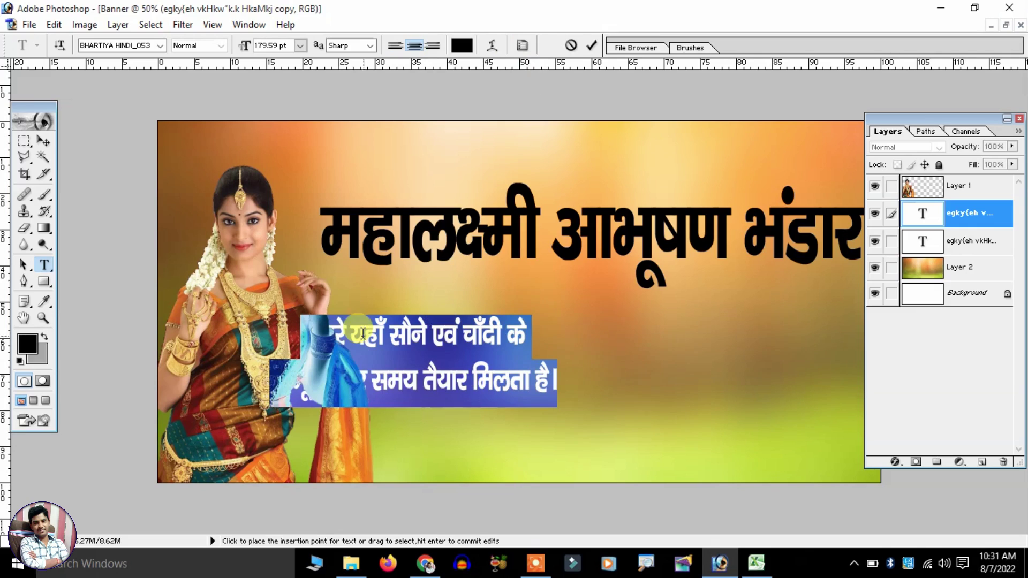
click(42, 140)
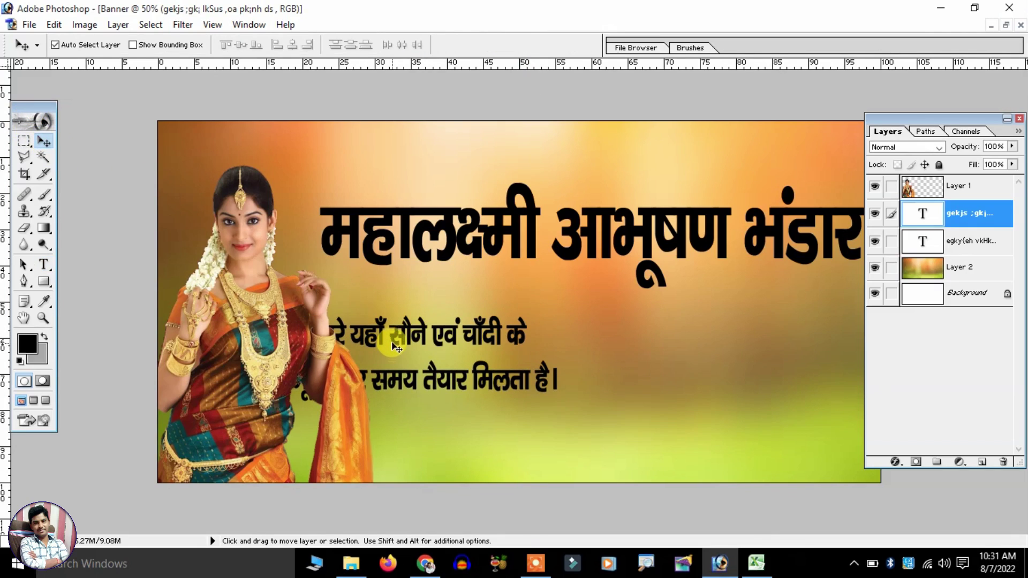
Move the subtitle right, clear of the woman, and stretch it to about 172% width
drag(395, 347, 485, 331)
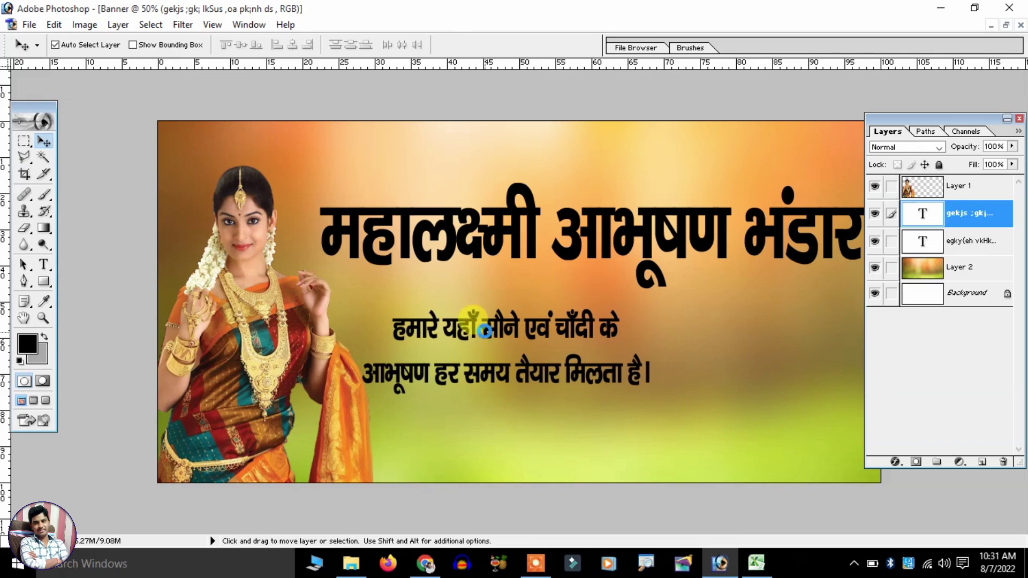
key(ctrl+t)
key(ctrl+0)
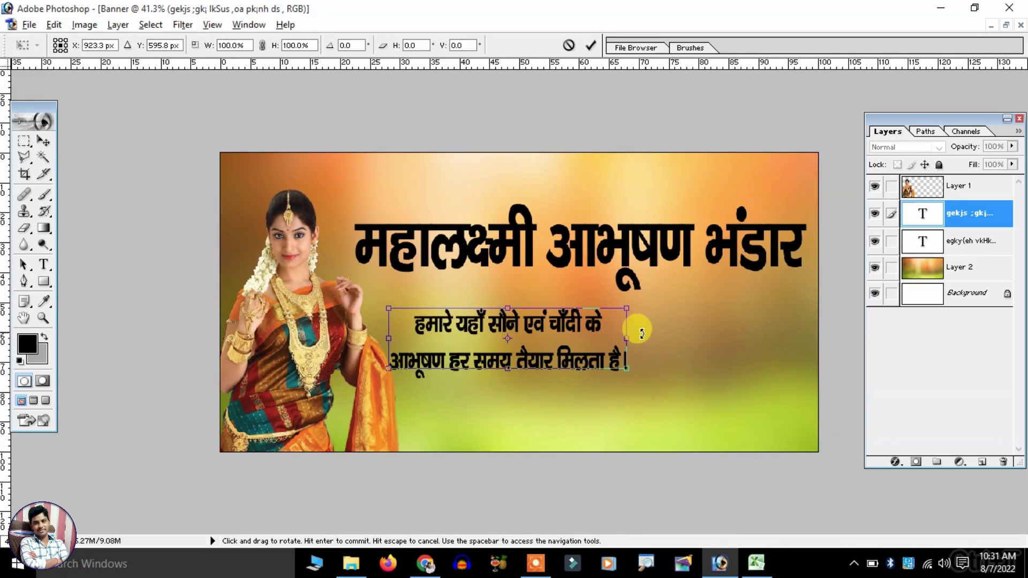
drag(642, 333, 796, 322)
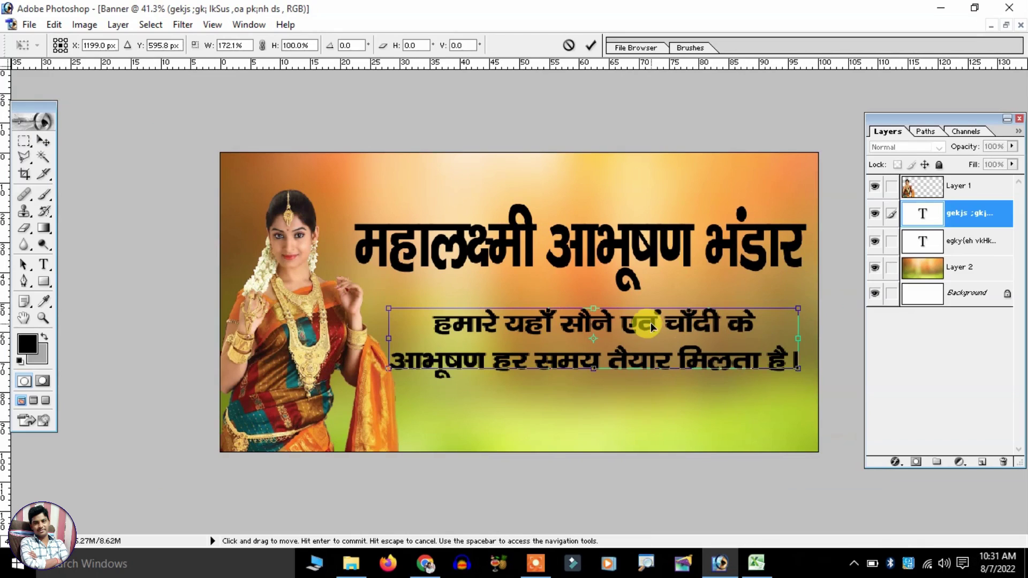
key(Return)
Give the subtitle a calligraphic font with tighter line spacing and commit the edit
key(t)
click(523, 315)
key(ctrl+a)
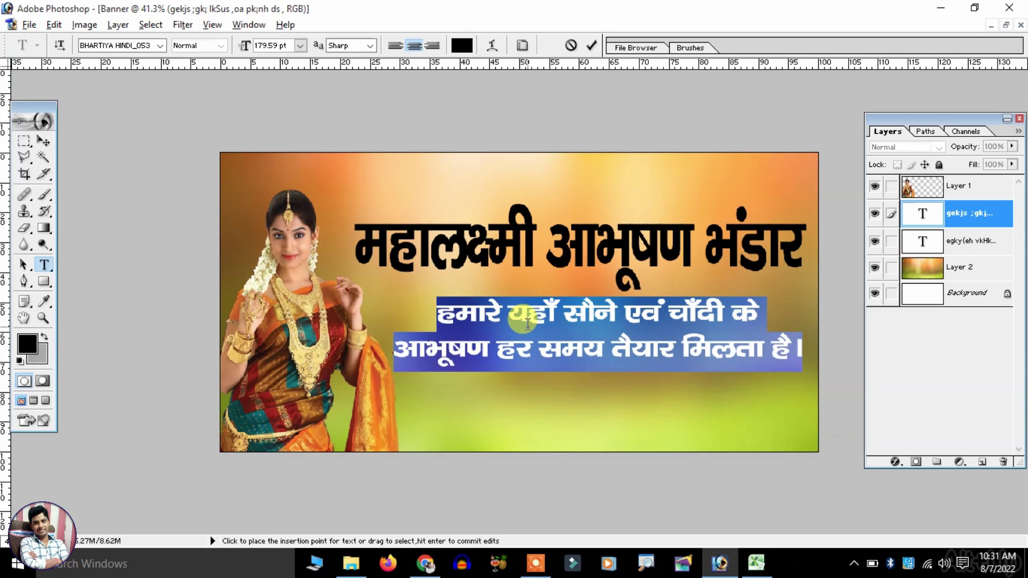
key(alt+Up)
key(alt+Up)
key(alt+Up)
key(alt+Up)
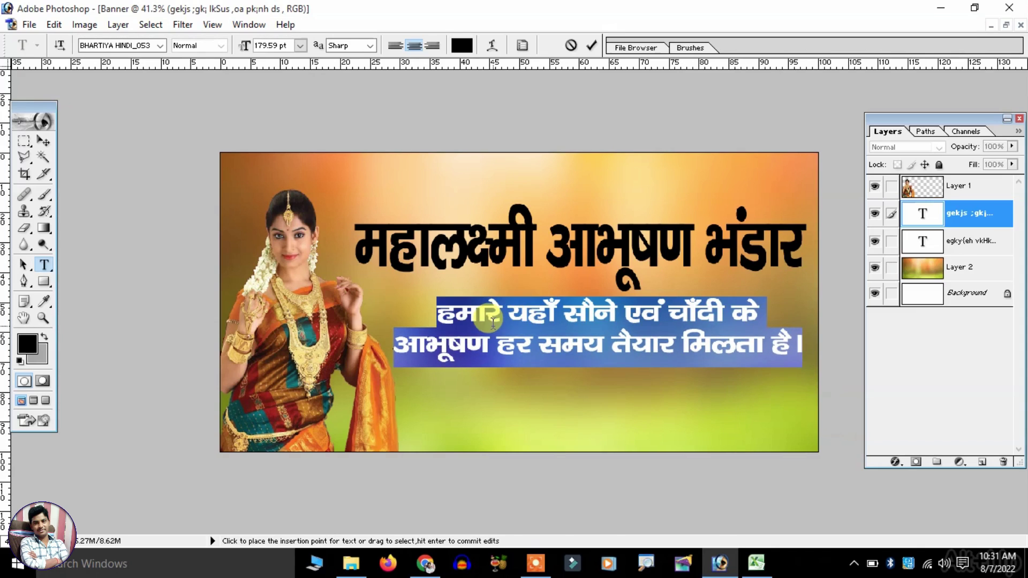
key(ctrl+Return)
key(v)
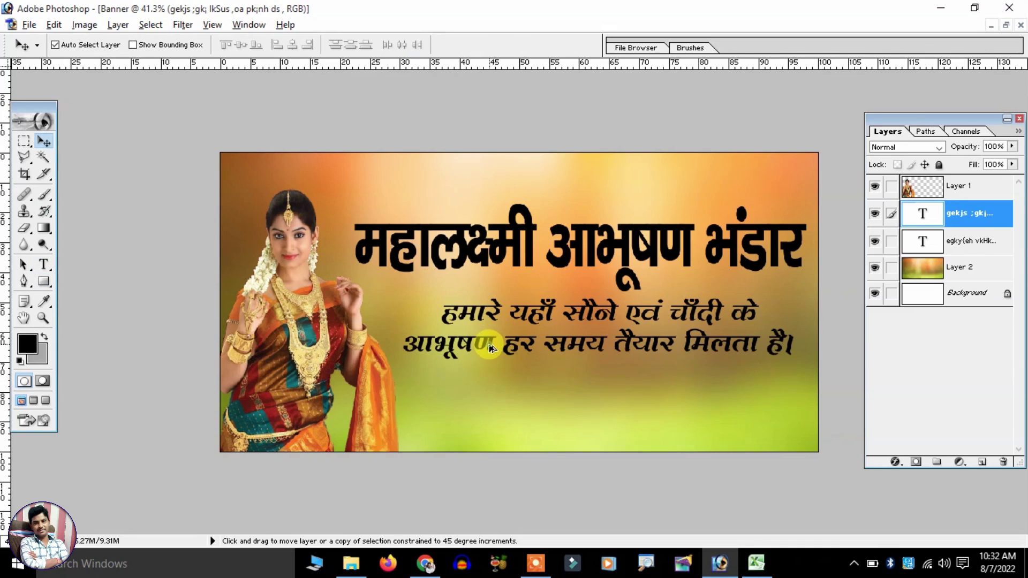
Copy the subtitle below as a smaller note line: नोटः- हमारे यहाँ शादी के आभुषण बनाये जाते है।
alt+drag(492, 348, 487, 419)
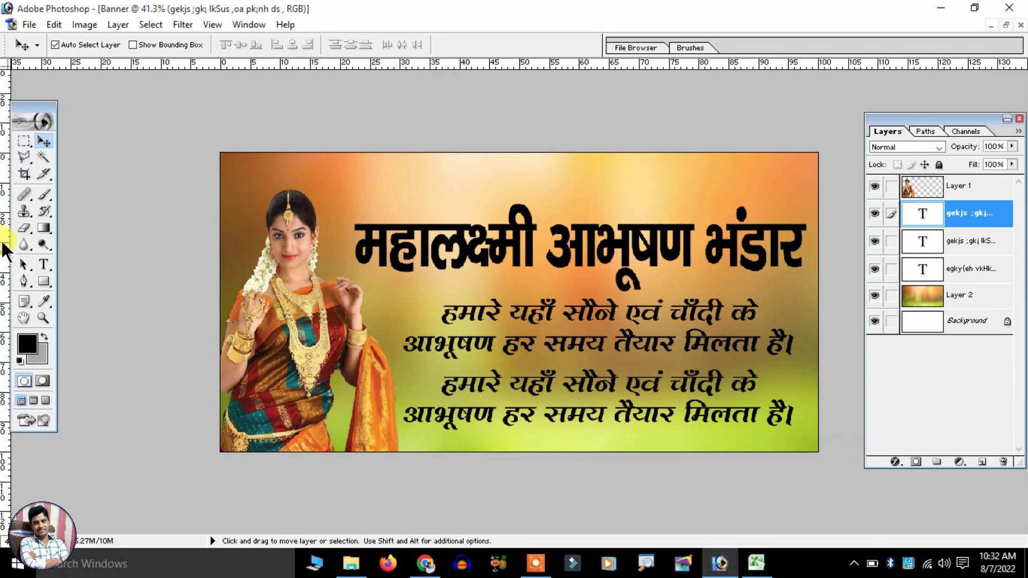
key(t)
click(571, 401)
key(ctrl+a)
text(uksV%& gekjs ;gk¡ 'kknh ds vkHkq")
text(k.k cuk;s tkrs gSA)
key(ctrl+a)
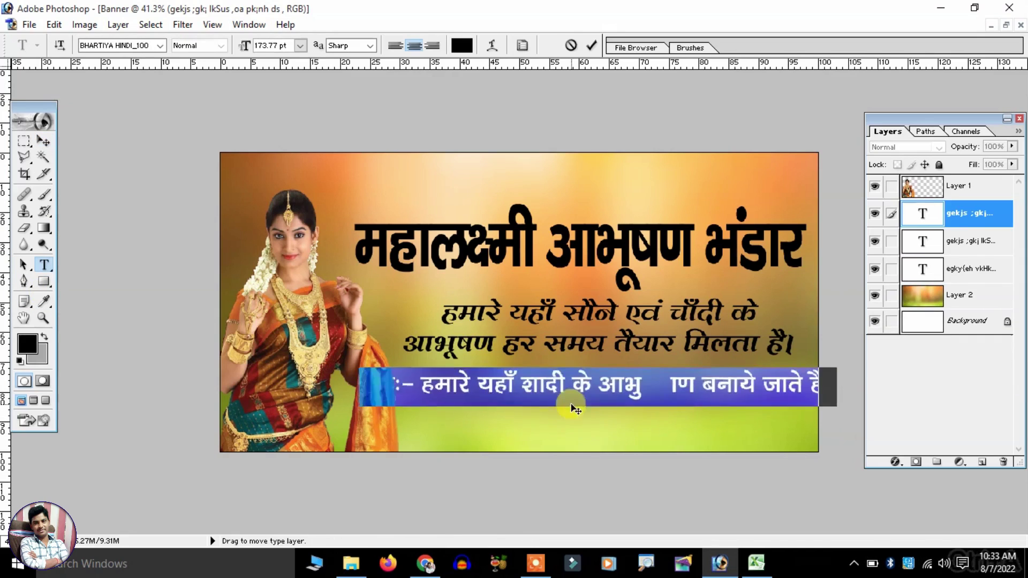
click(675, 395)
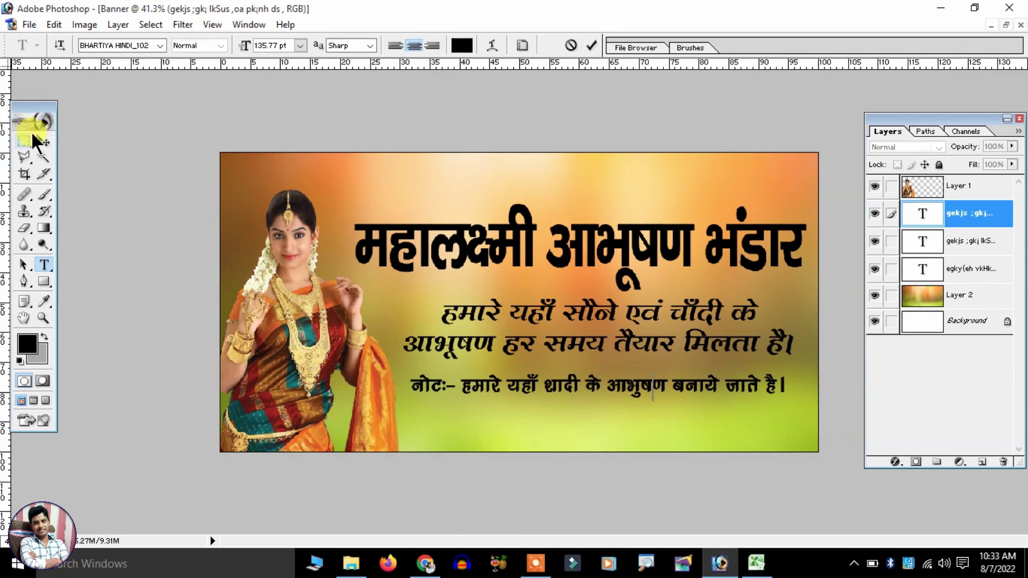
click(44, 141)
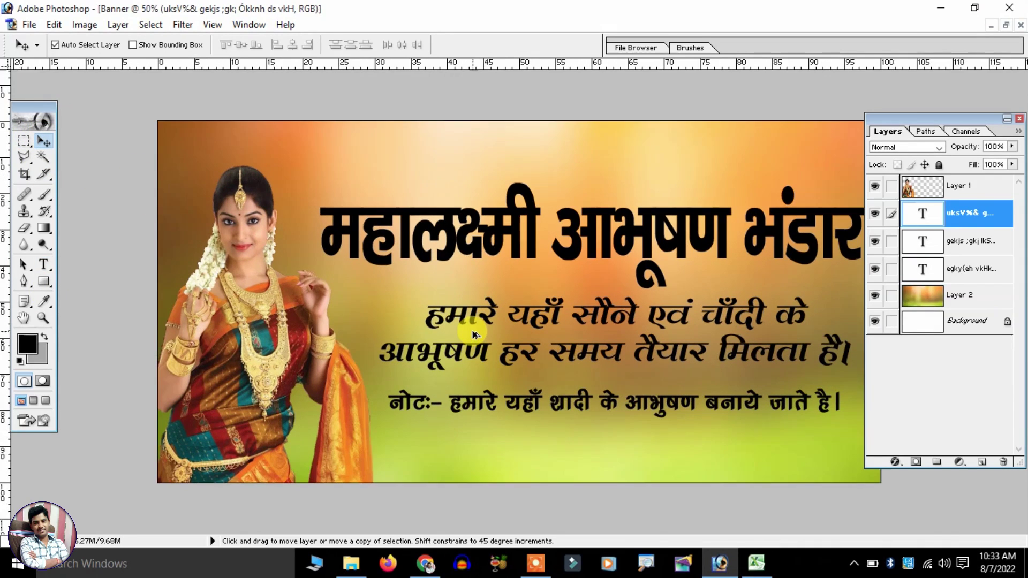
Select the headline layer with the banner zoomed to fit the window
key(ctrl+plus)
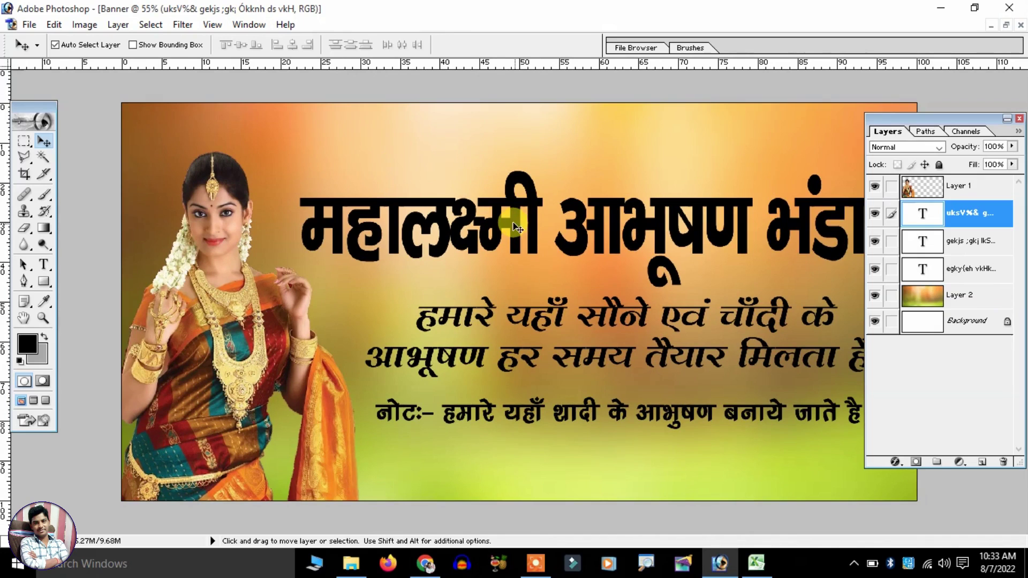
click(520, 227)
key(ctrl+0)
key(ctrl+plus)
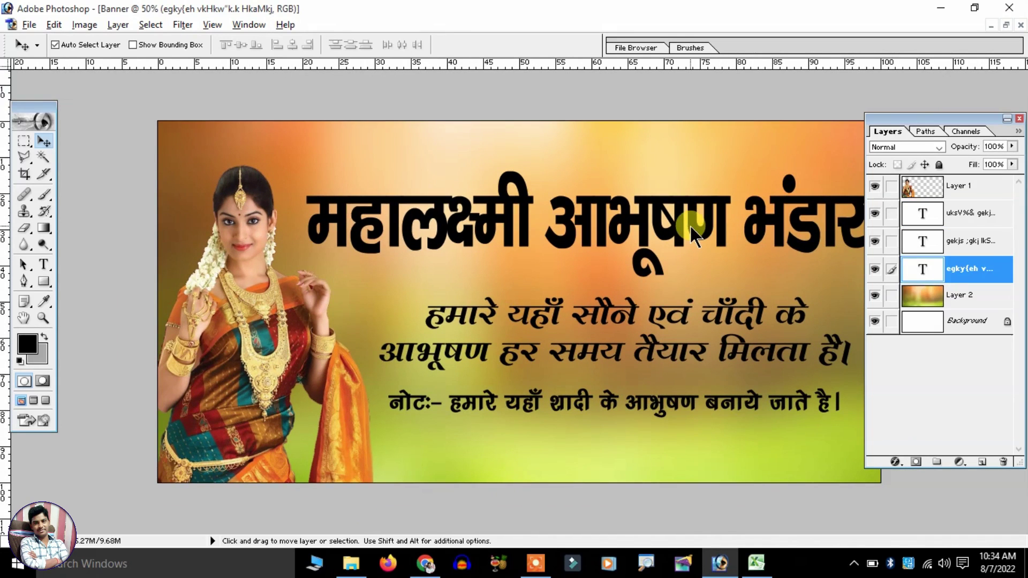
Give the headline a pure red FF0000 Color Overlay layer style
click(119, 24)
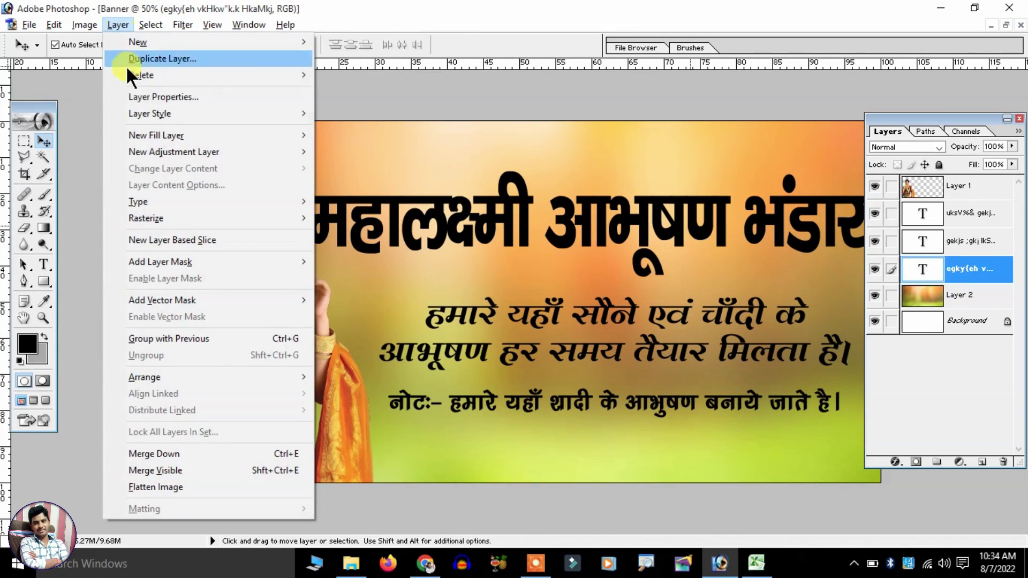
mouse_move(150, 113)
click(386, 234)
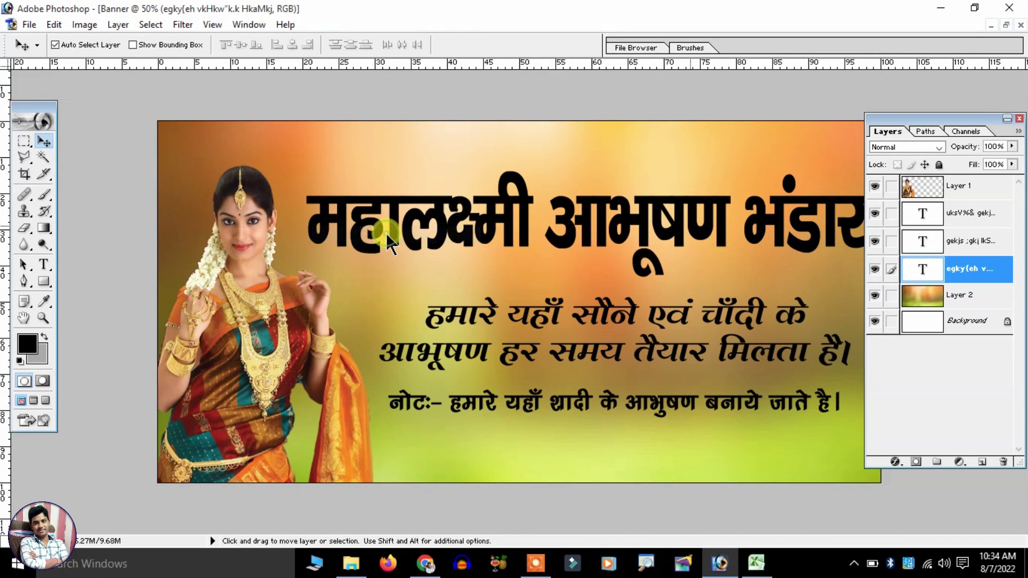
drag(710, 48, 723, 79)
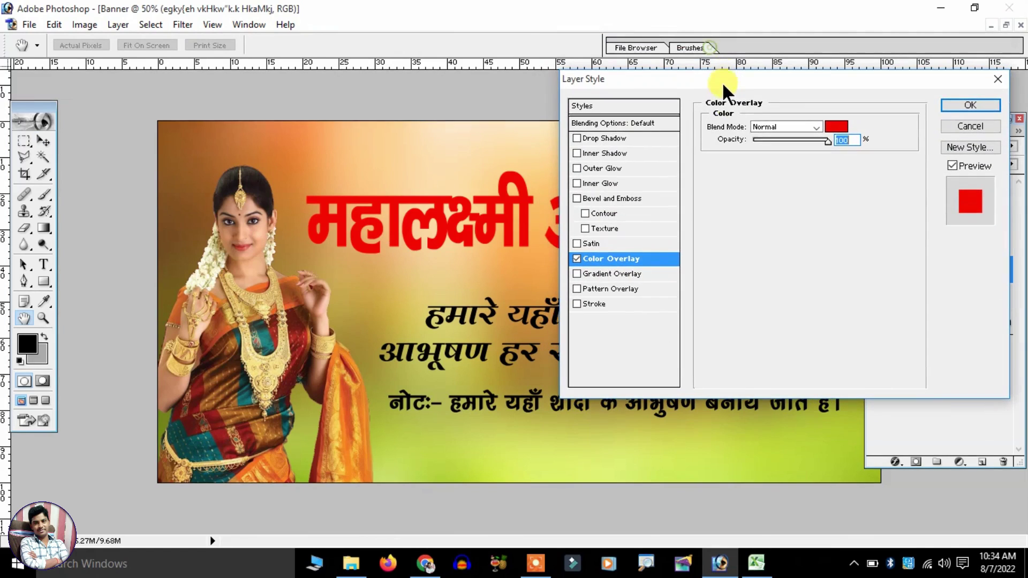
click(837, 126)
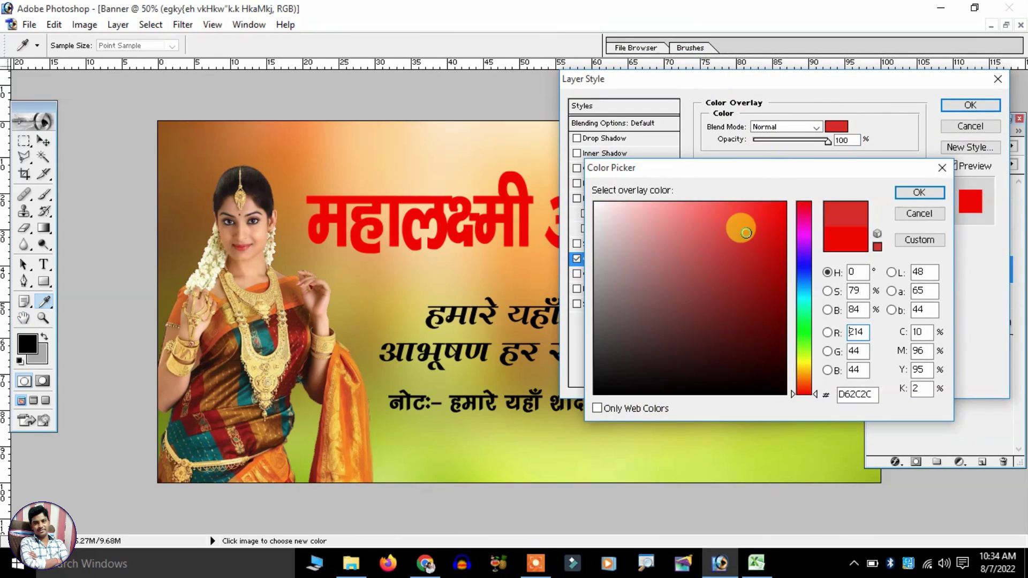
click(705, 275)
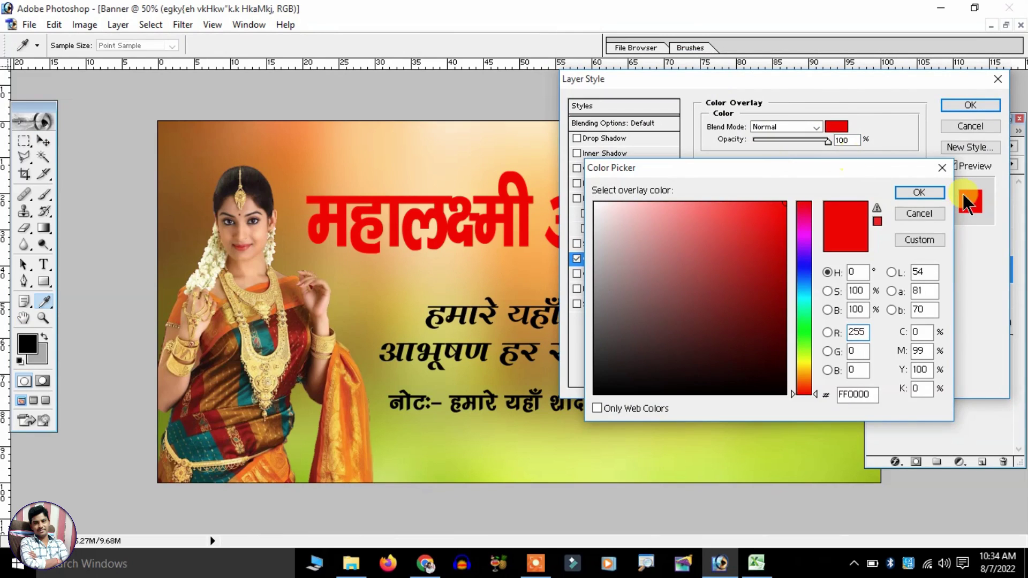
click(916, 191)
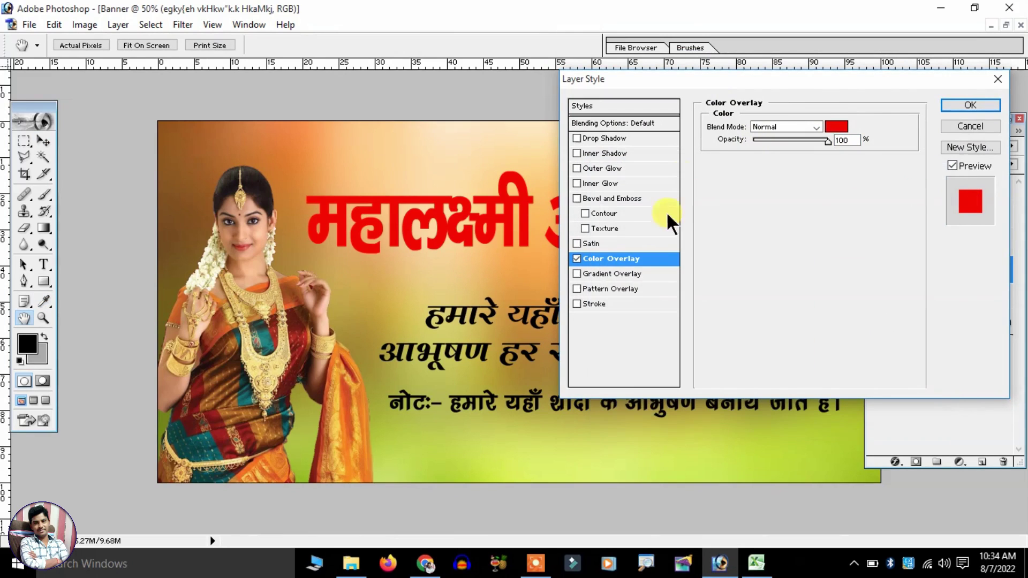
Add a white 10 px Stroke to the headline and apply both styles
click(621, 303)
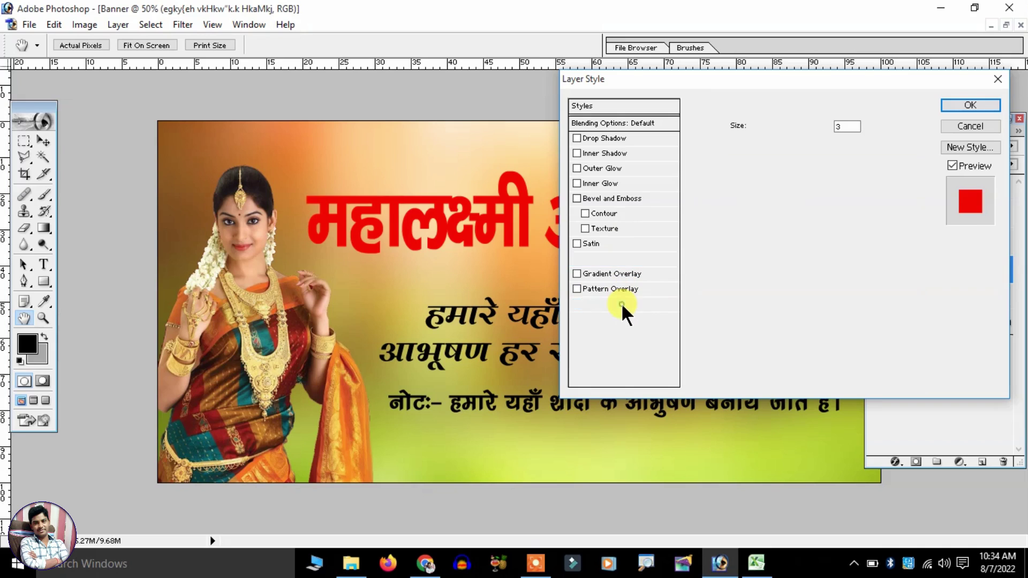
click(742, 212)
drag(742, 212, 509, 92)
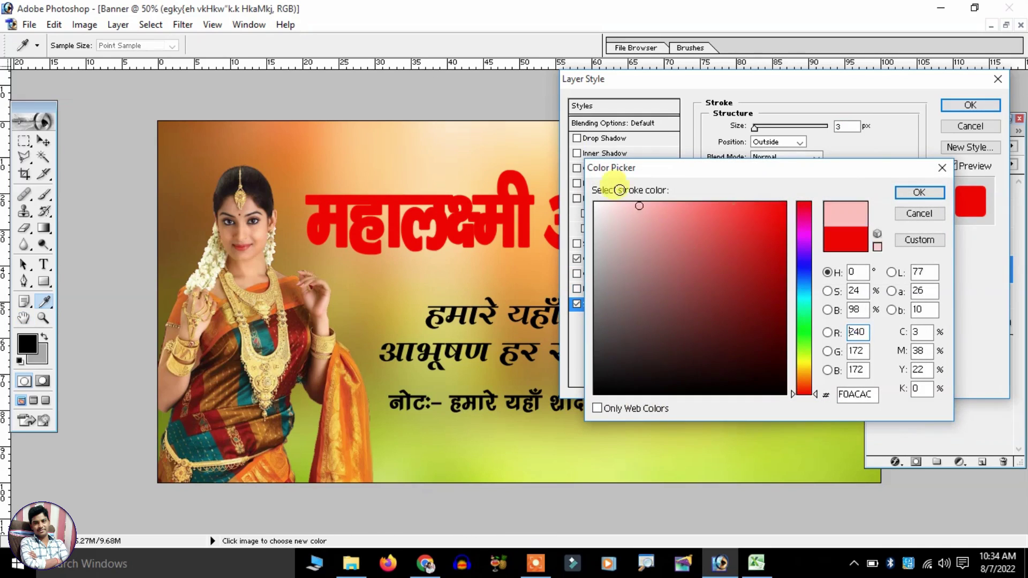
click(918, 193)
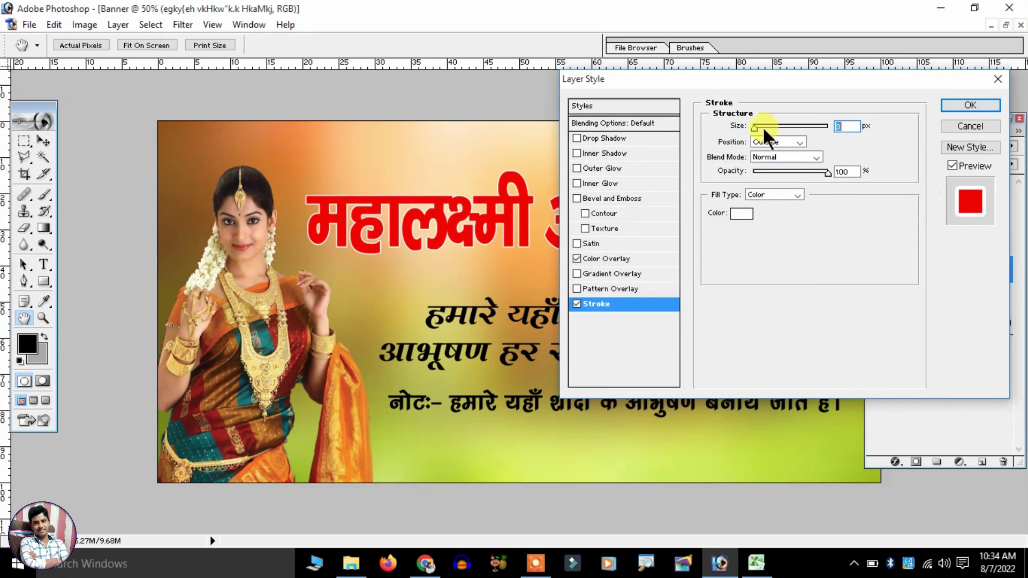
drag(760, 126, 762, 124)
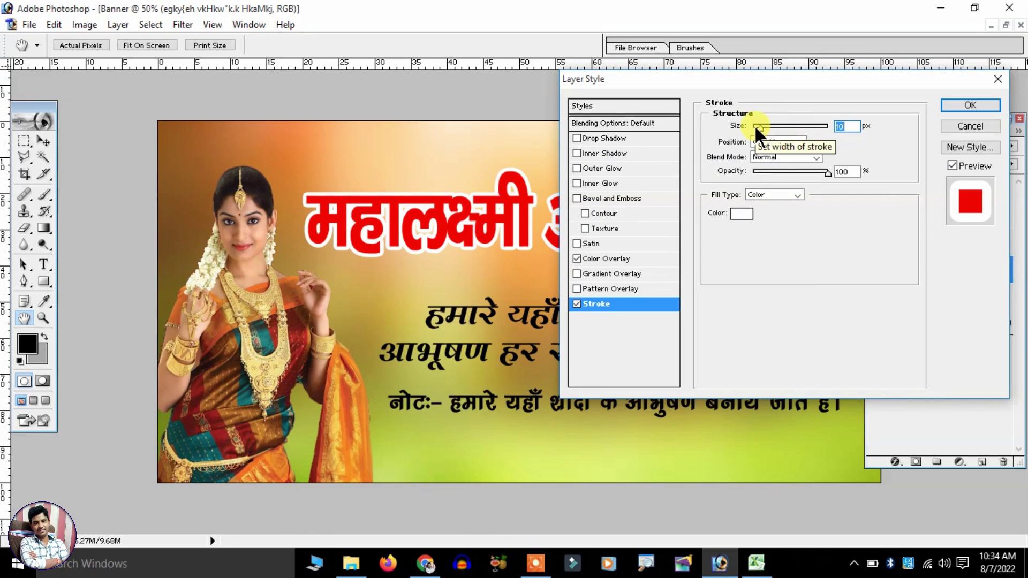
click(971, 105)
click(662, 300)
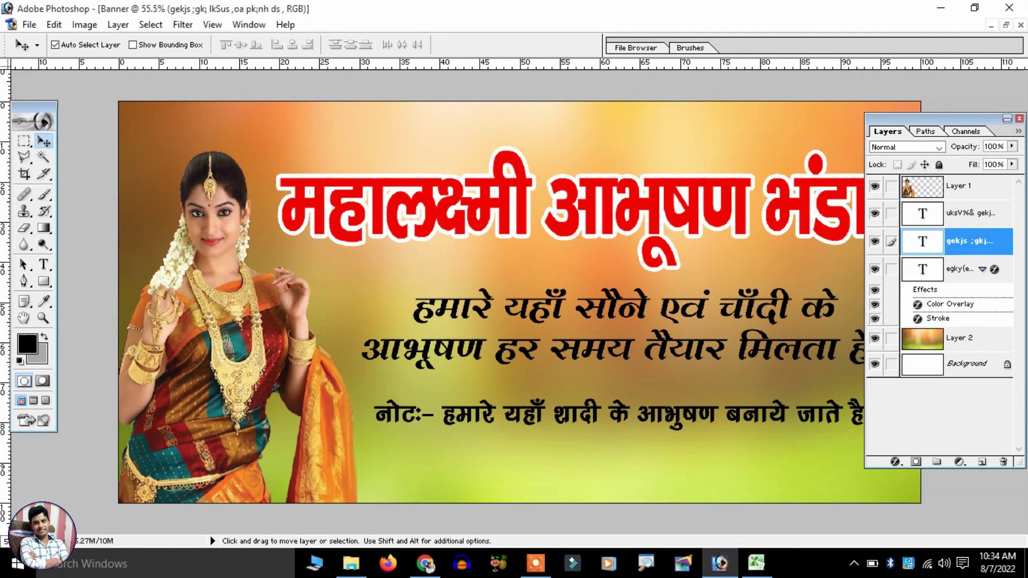
Give the subtitle a blue 3326AB Color Overlay with a white outline Stroke
click(118, 24)
mouse_move(149, 113)
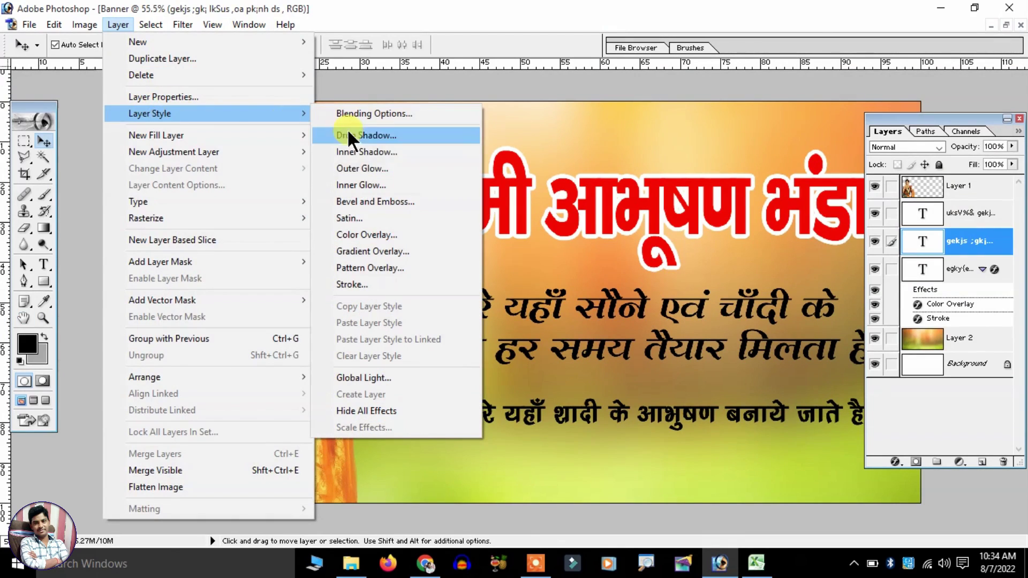
click(369, 233)
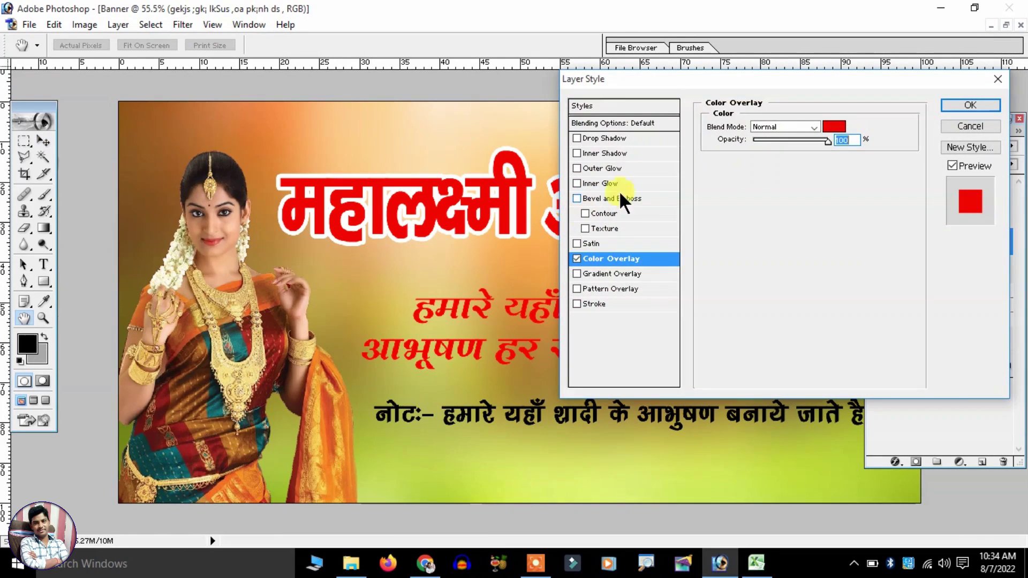
click(832, 127)
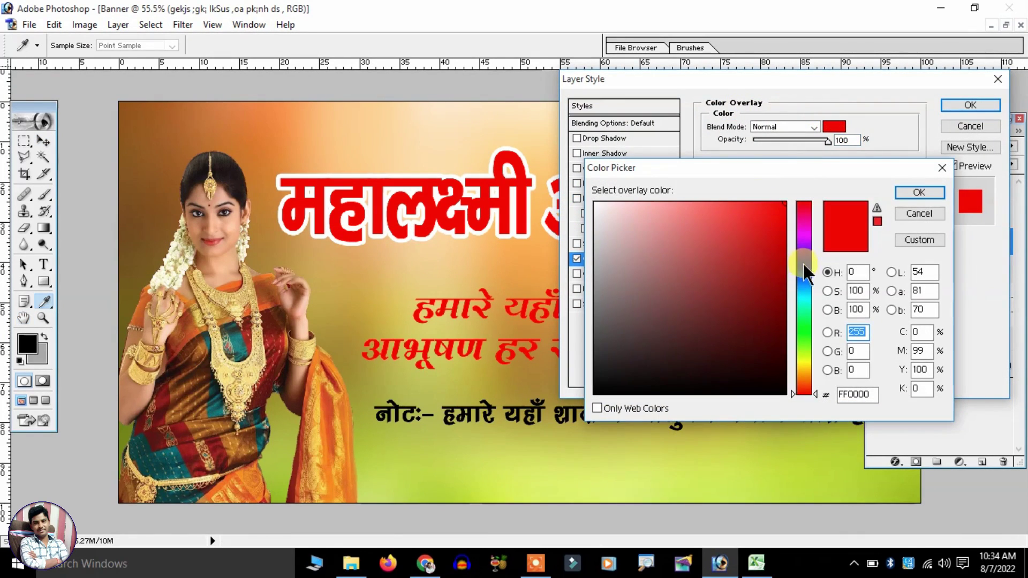
click(803, 262)
click(748, 264)
click(919, 192)
click(596, 303)
click(741, 214)
click(919, 192)
click(757, 126)
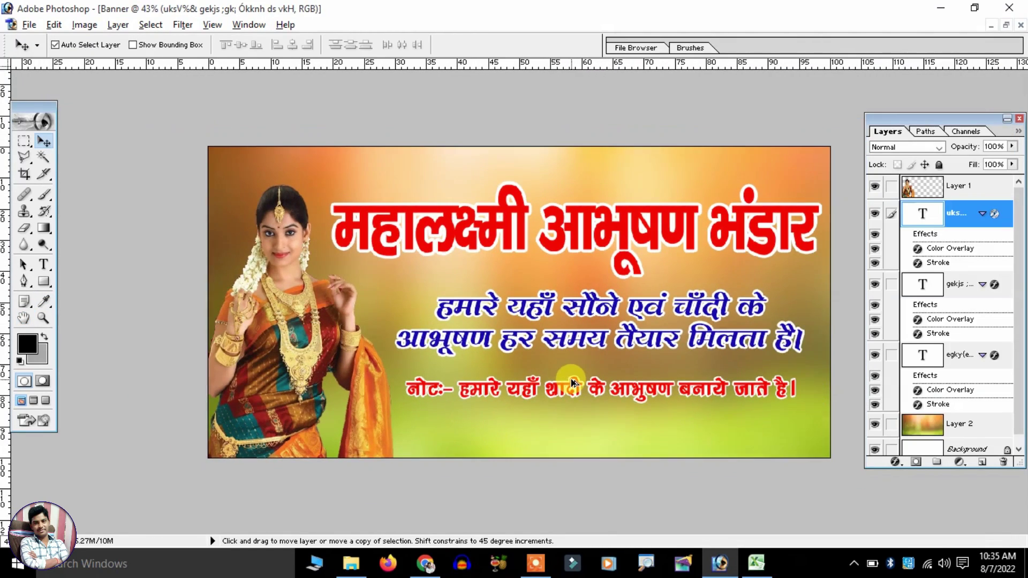
Draw a yellow FFF000 rectangle shape layer as a strip over the note line
click(42, 277)
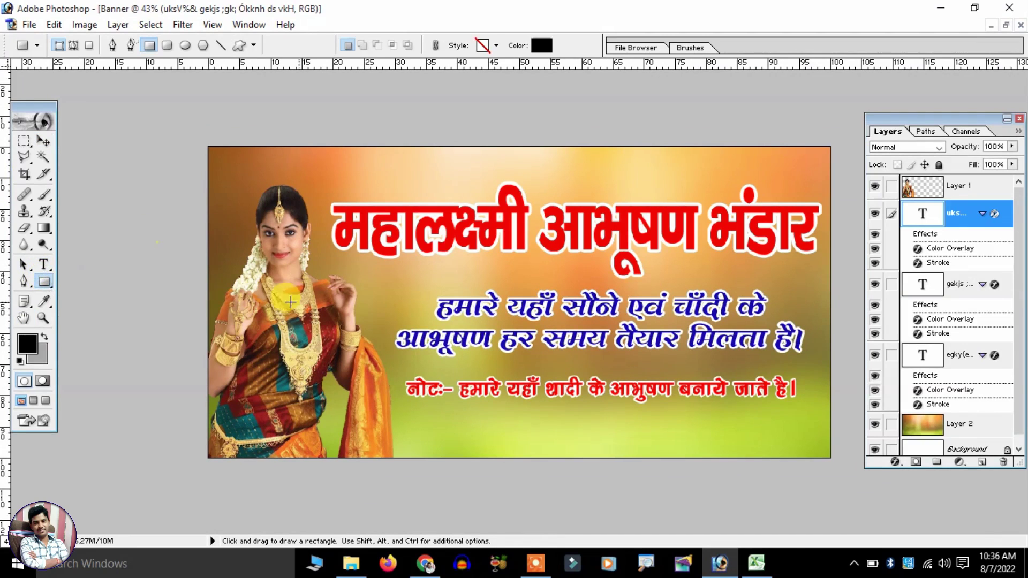
right_click(45, 286)
click(79, 282)
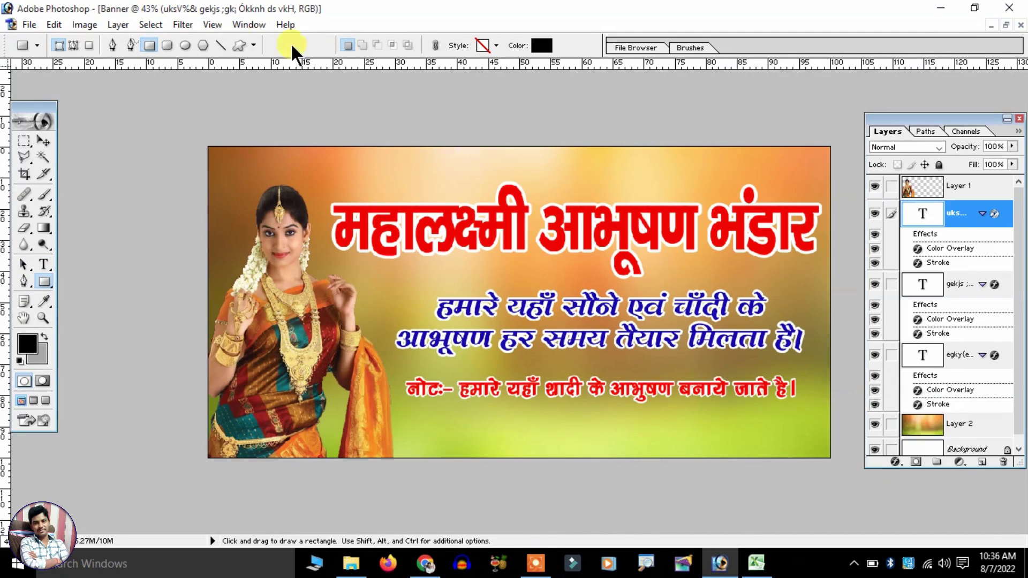
click(58, 43)
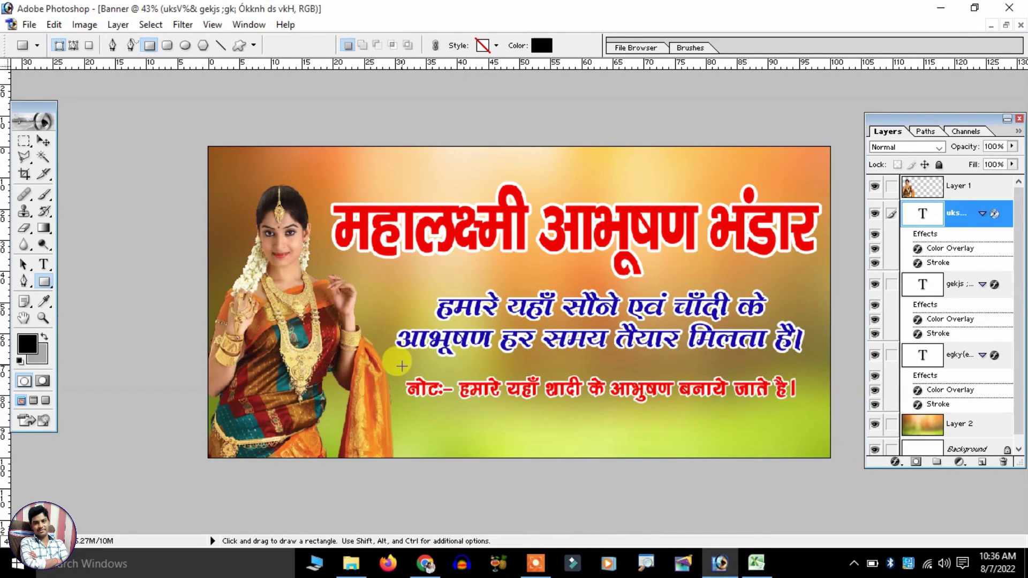
click(541, 46)
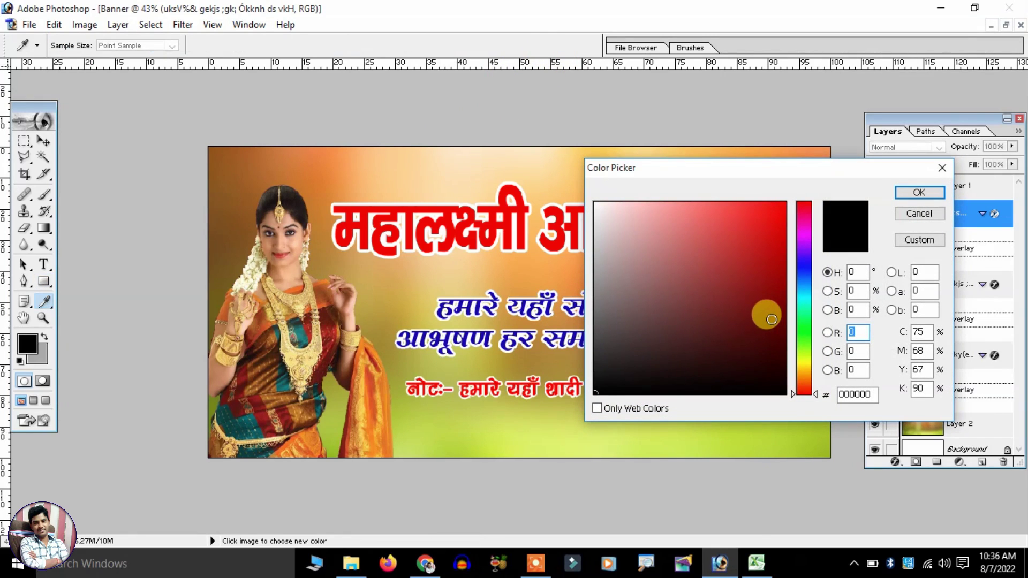
click(803, 364)
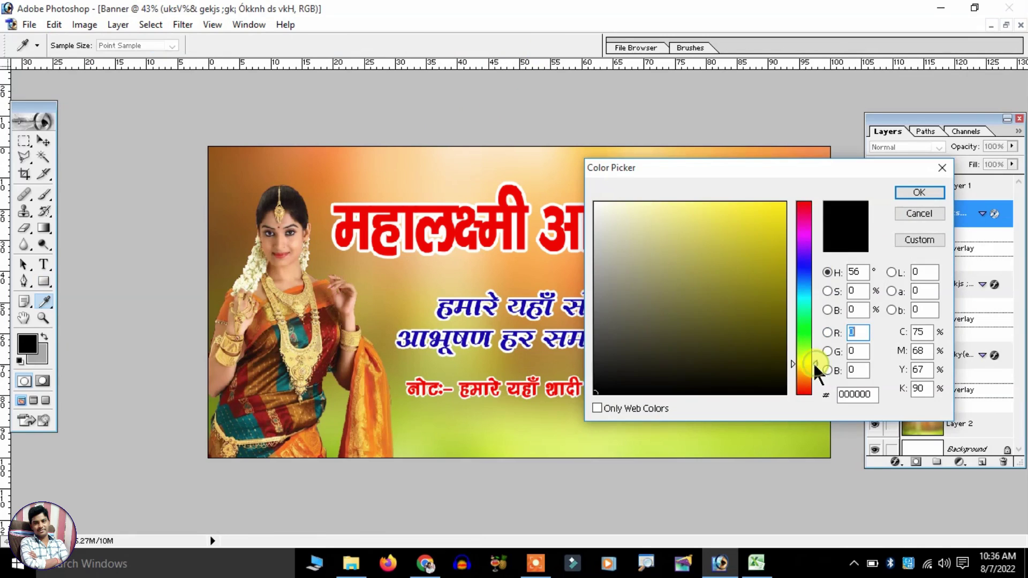
drag(756, 306, 956, 103)
click(920, 193)
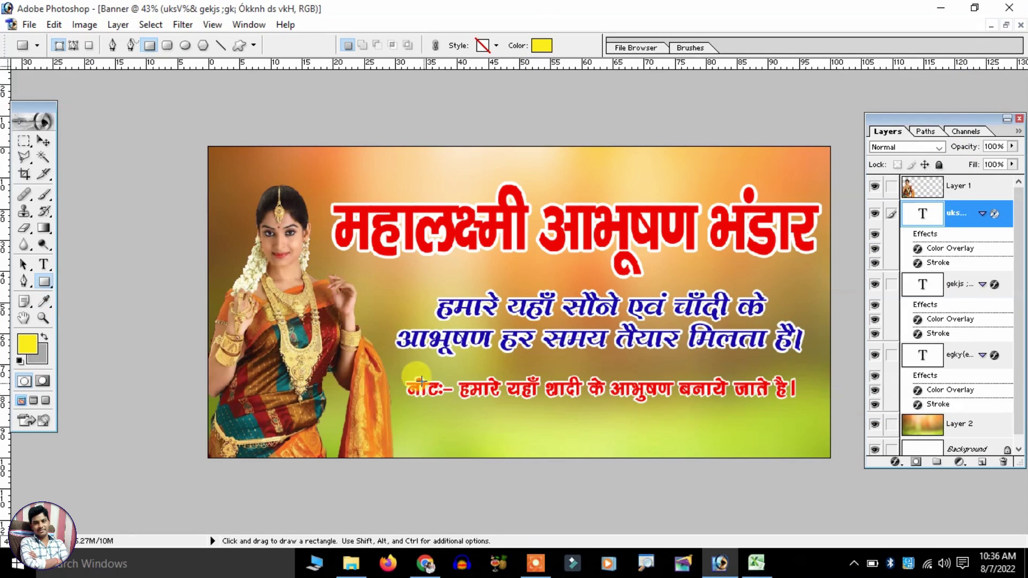
drag(401, 373, 807, 405)
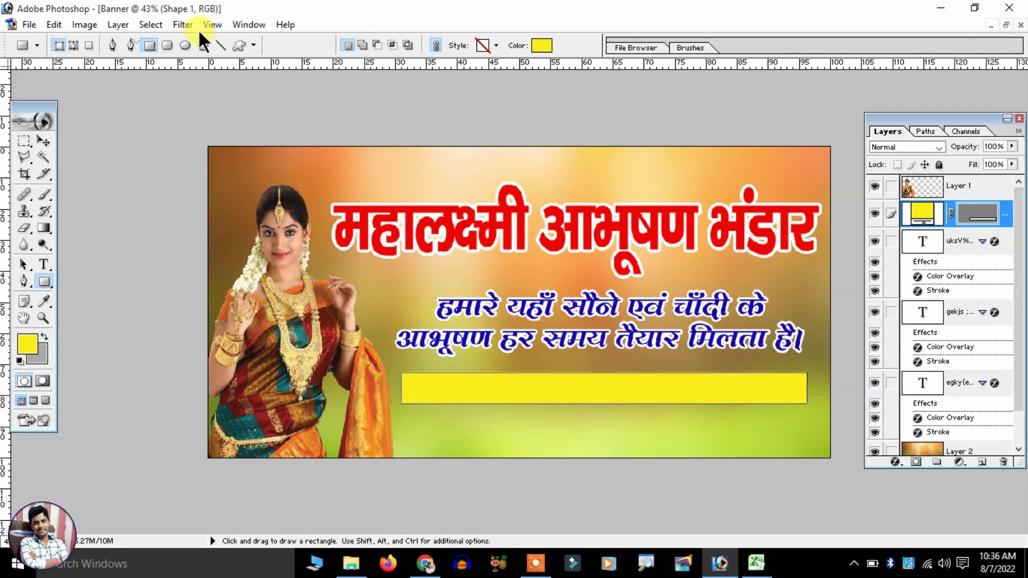
Rasterize the yellow strip and apply a 0° Motion Blur of 299 pixels distance
click(183, 24)
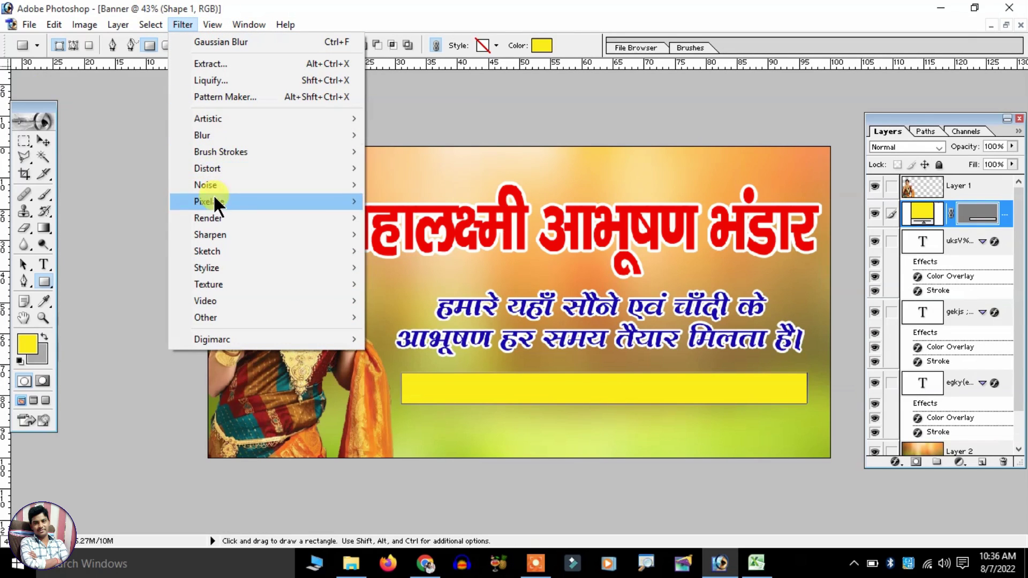
mouse_move(202, 135)
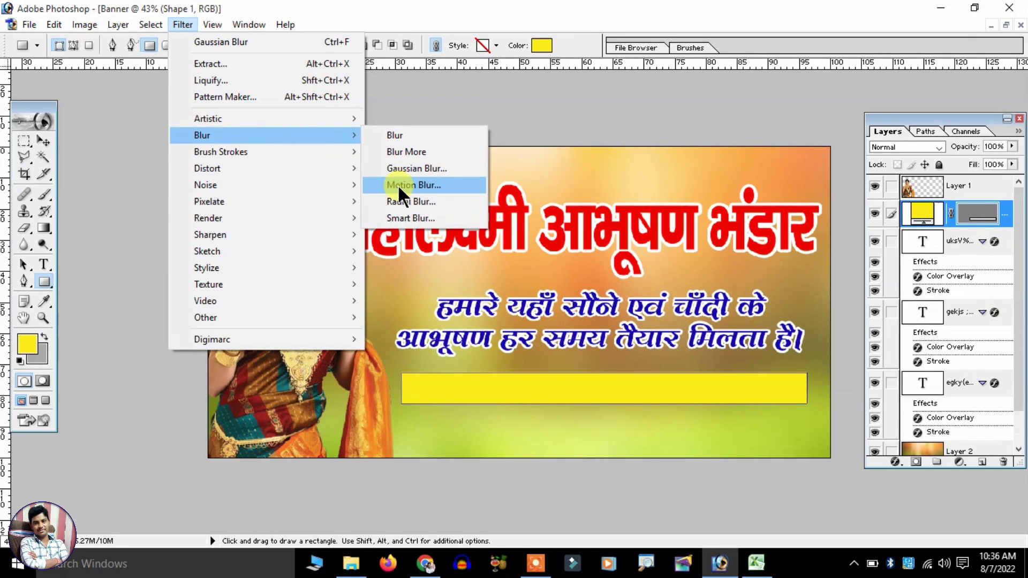
click(406, 184)
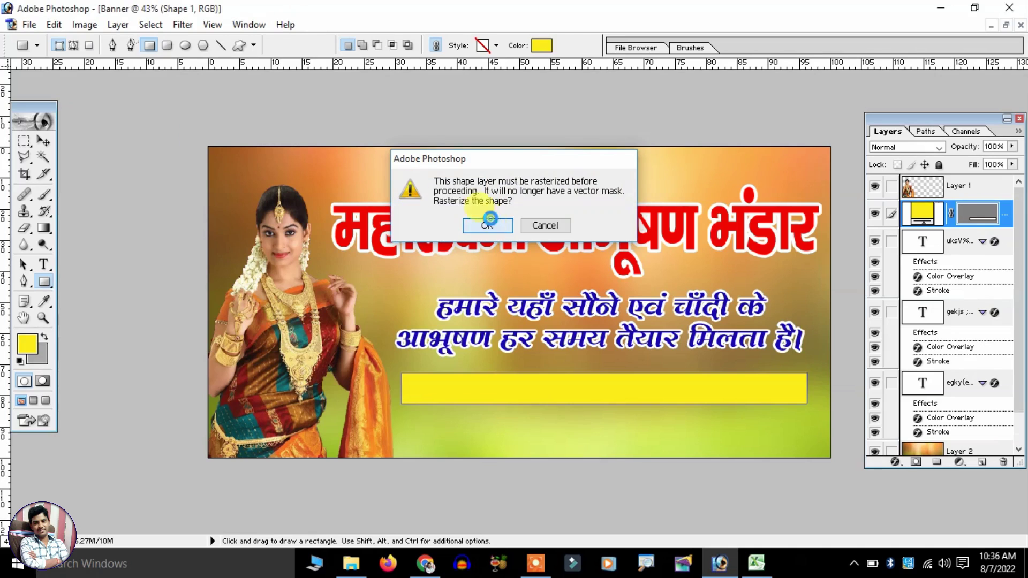
click(488, 224)
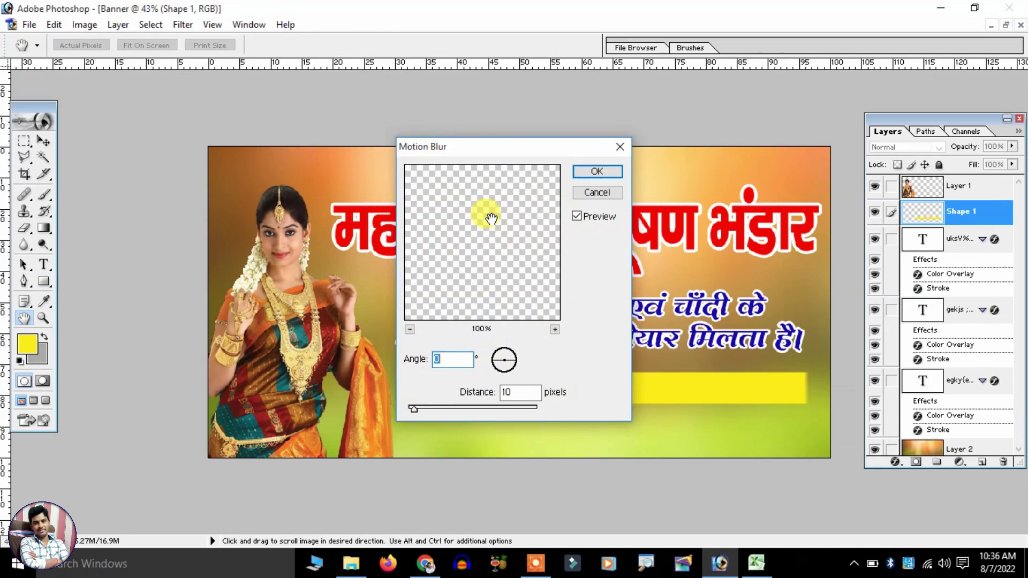
click(454, 406)
drag(460, 408, 505, 409)
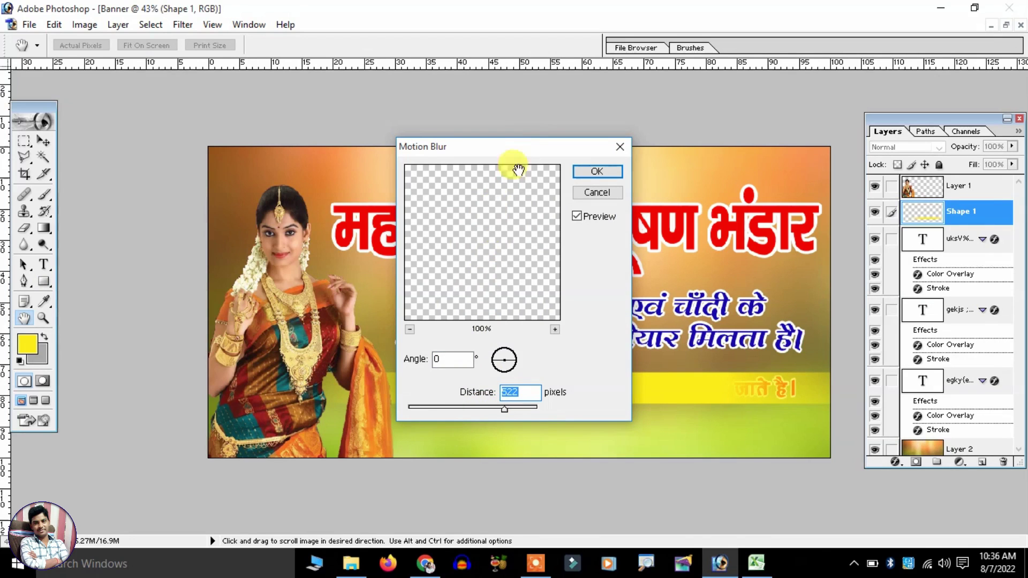
mouse_move(520, 148)
mouse_down()
mouse_move(317, 90)
mouse_move(332, 96)
mouse_up()
drag(317, 356, 300, 354)
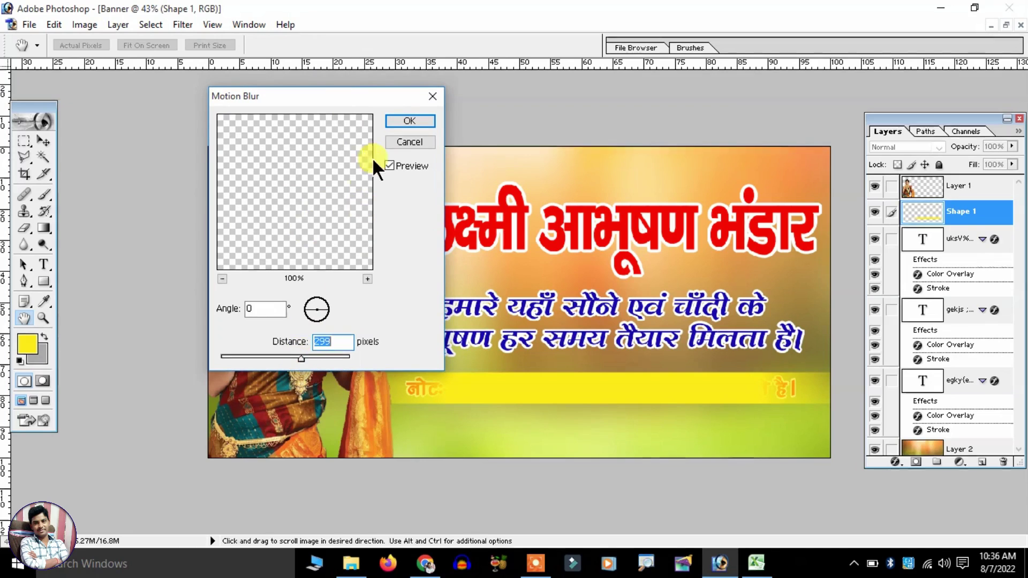
click(408, 119)
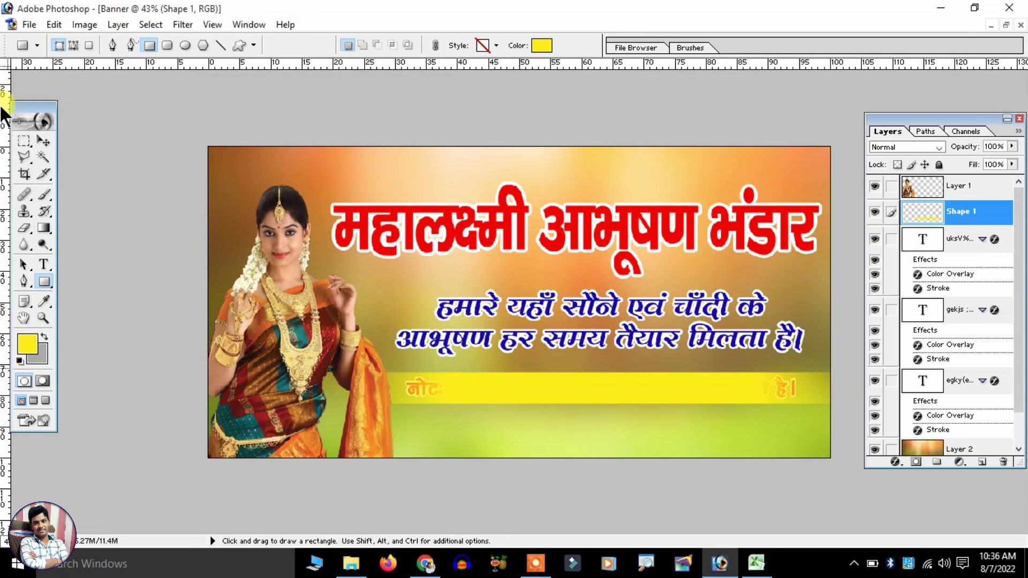
Move the yellow strip layer beneath the note text layer and nudge the red heading slightly
click(43, 141)
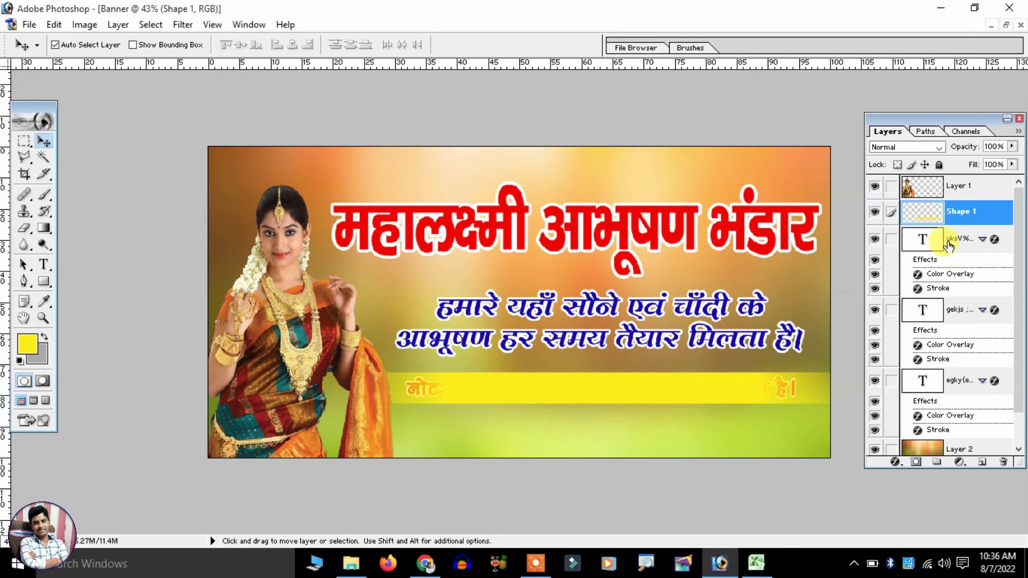
click(973, 217)
mouse_move(973, 217)
mouse_down()
mouse_move(972, 251)
mouse_move(940, 212)
mouse_move(942, 240)
mouse_up()
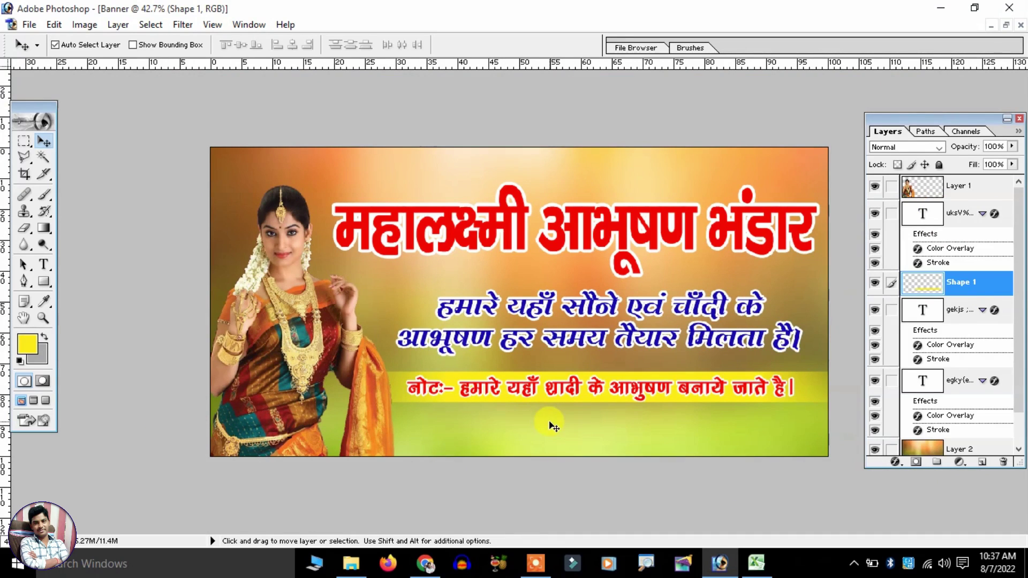
click(562, 246)
drag(562, 245, 567, 249)
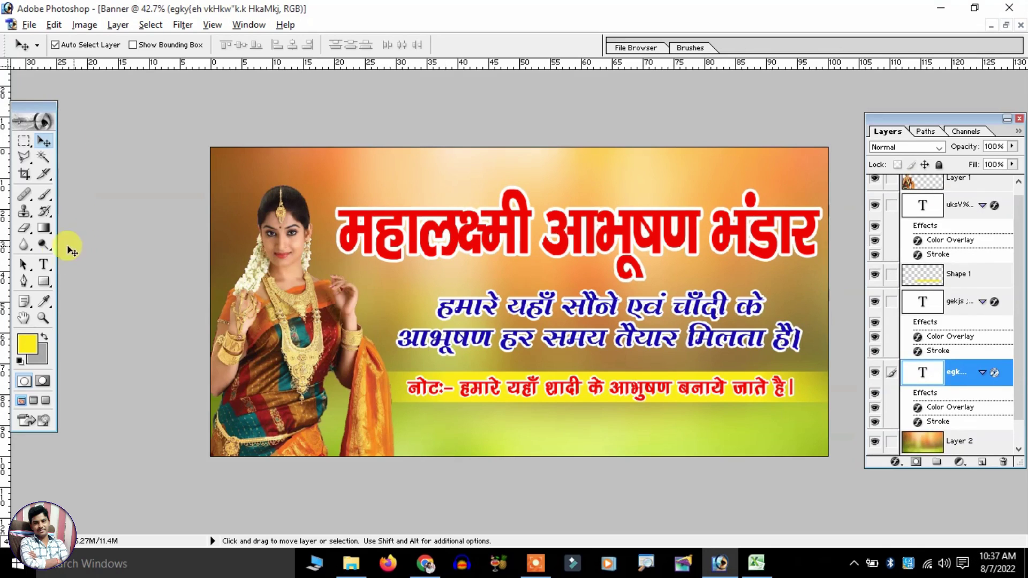
Add the phone number 123645897 at the top right in 120 pt text
click(44, 264)
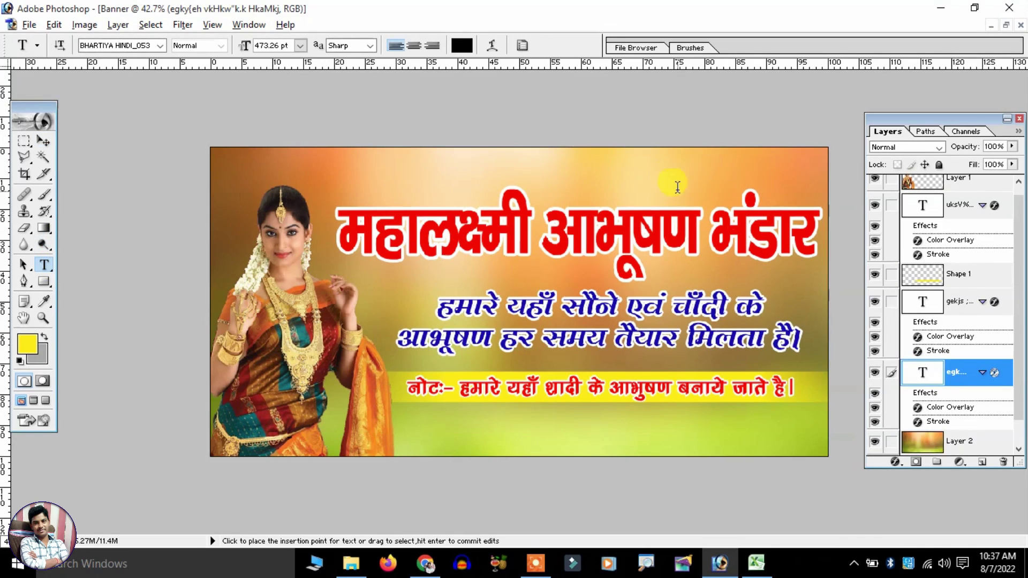
click(626, 172)
text(dkgsi)
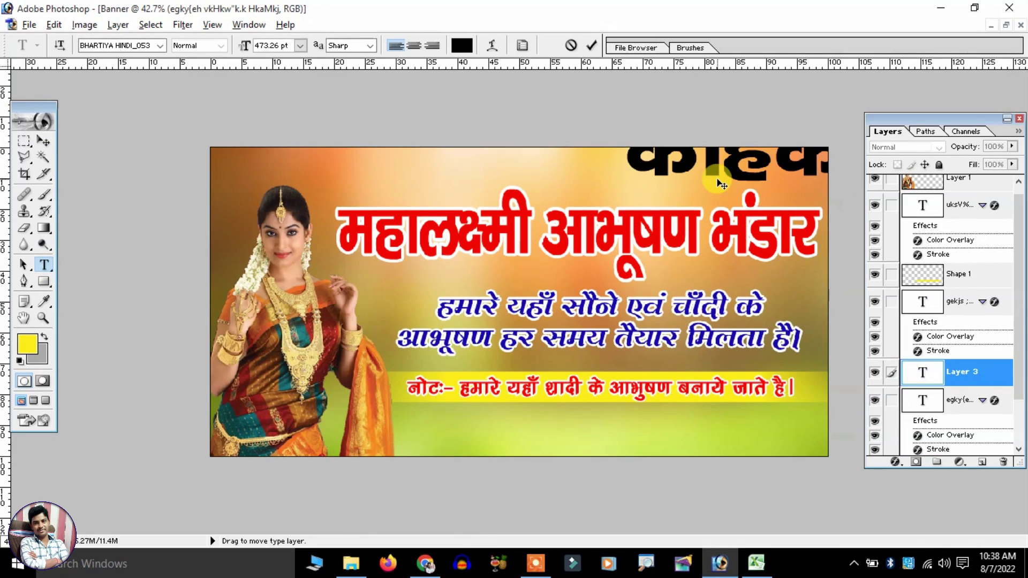
key(ctrl+a)
text(120)
key(Return)
text(123645897)
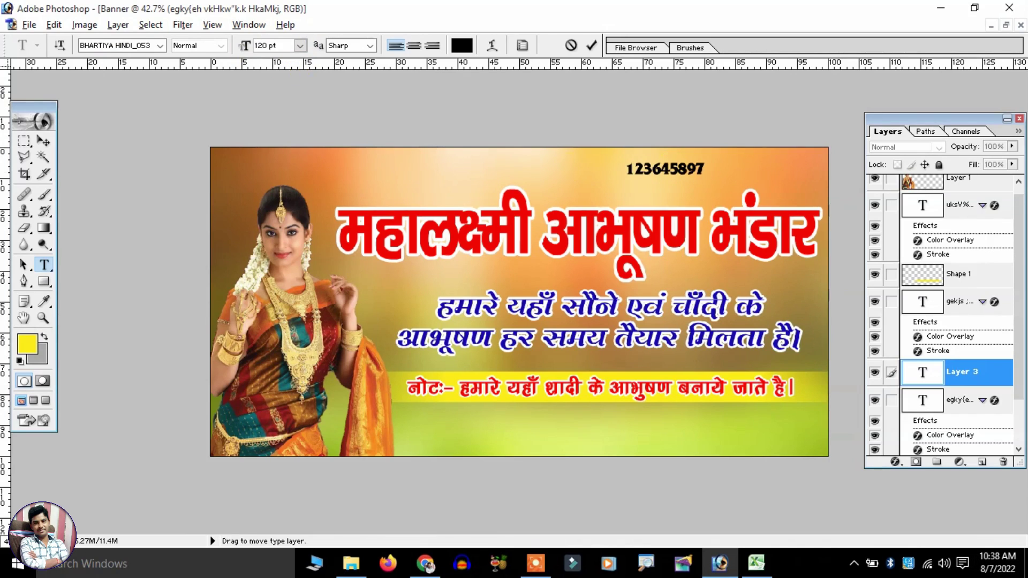
click(35, 140)
Enlarge the phone number to nearly double and move it into the top-right corner
key(ctrl+t)
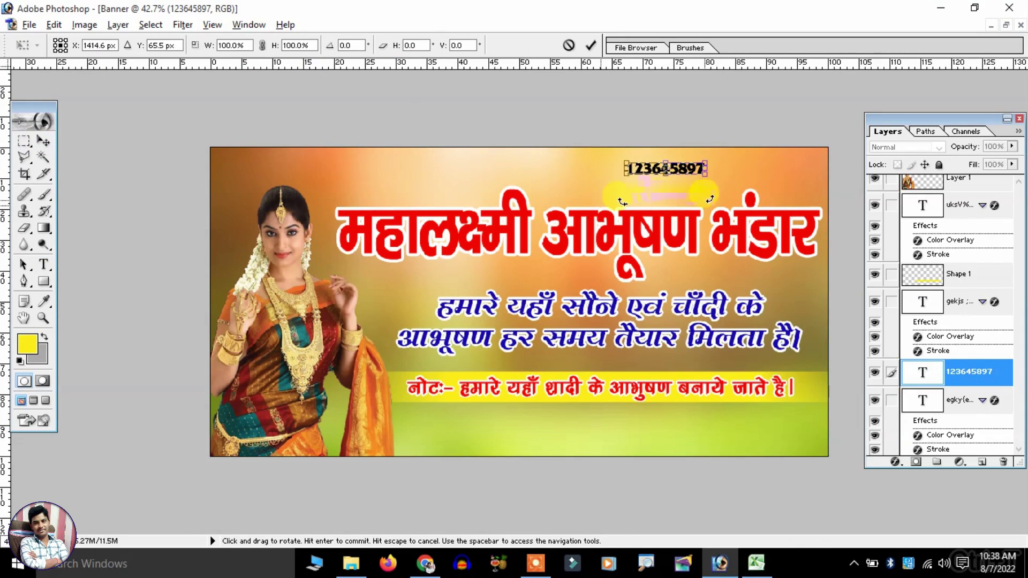
drag(705, 175, 776, 203)
key(Return)
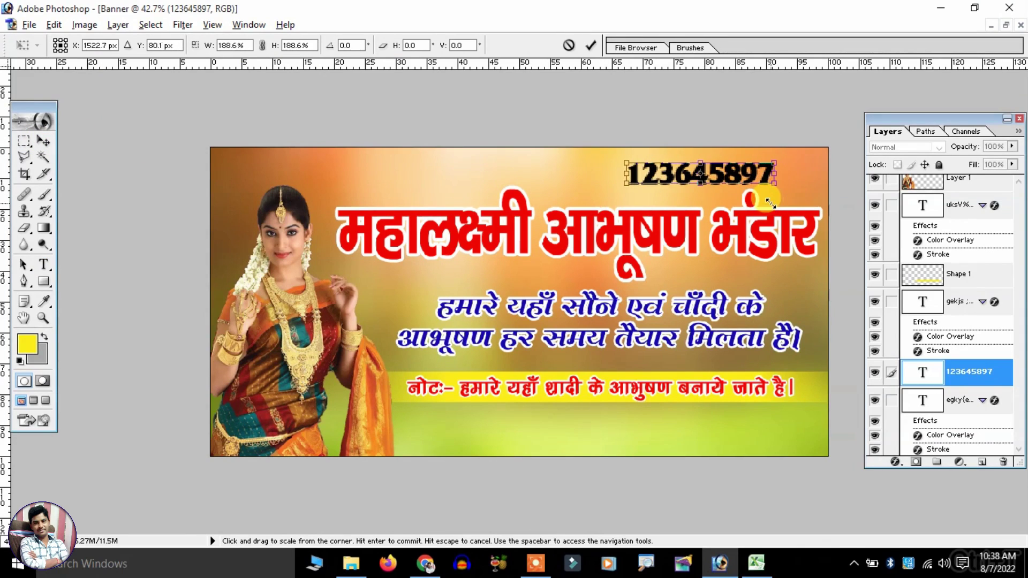
drag(756, 178, 796, 174)
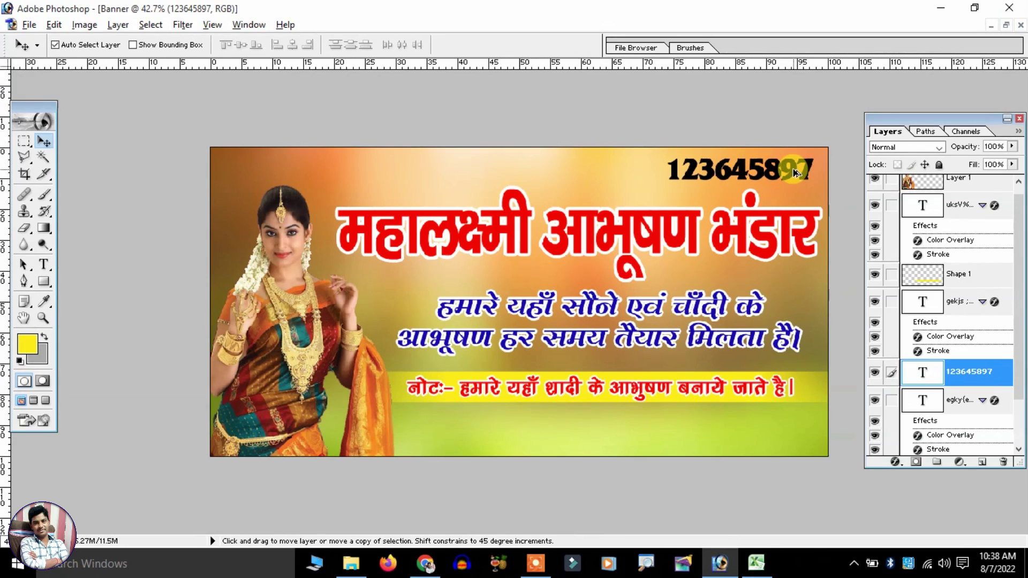
Give the phone number a white 3 px Stroke layer style
key(alt+l)
key(Down)
key(Down)
key(Down)
key(Right)
key(Escape)
key(Escape)
key(h)
key(alt+l)
key(y)
key(k)
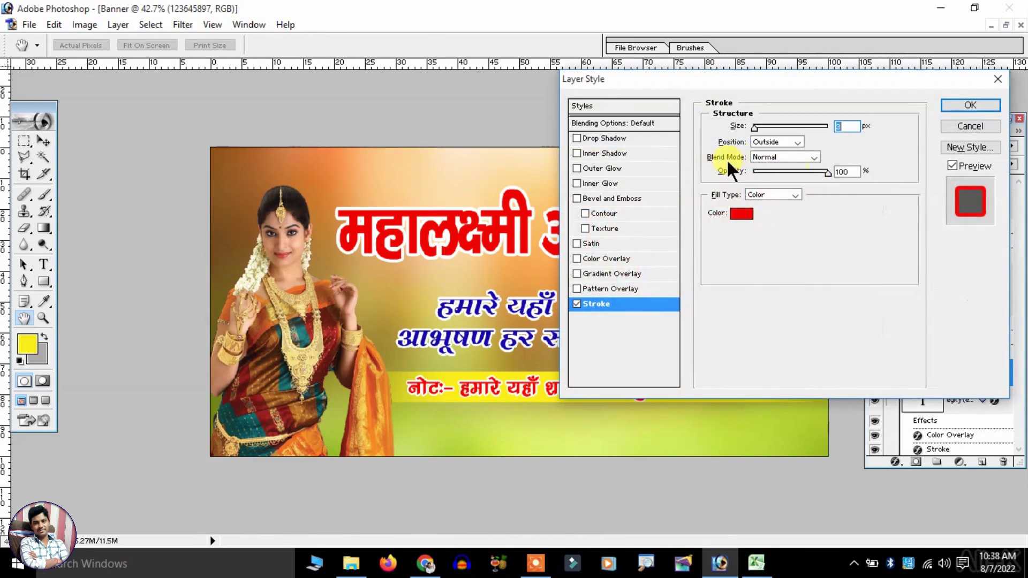
click(742, 214)
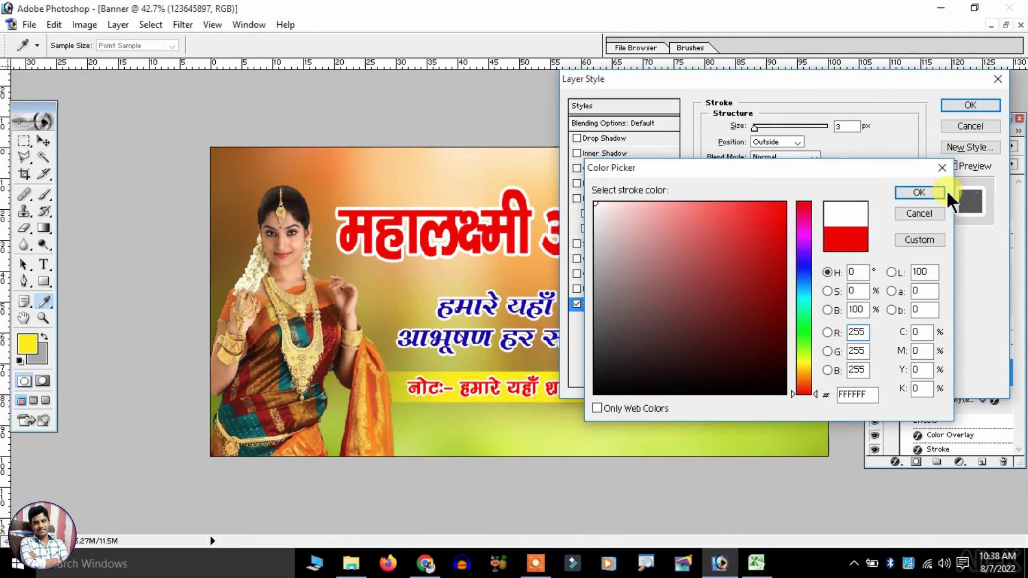
click(924, 189)
drag(861, 73, 828, 229)
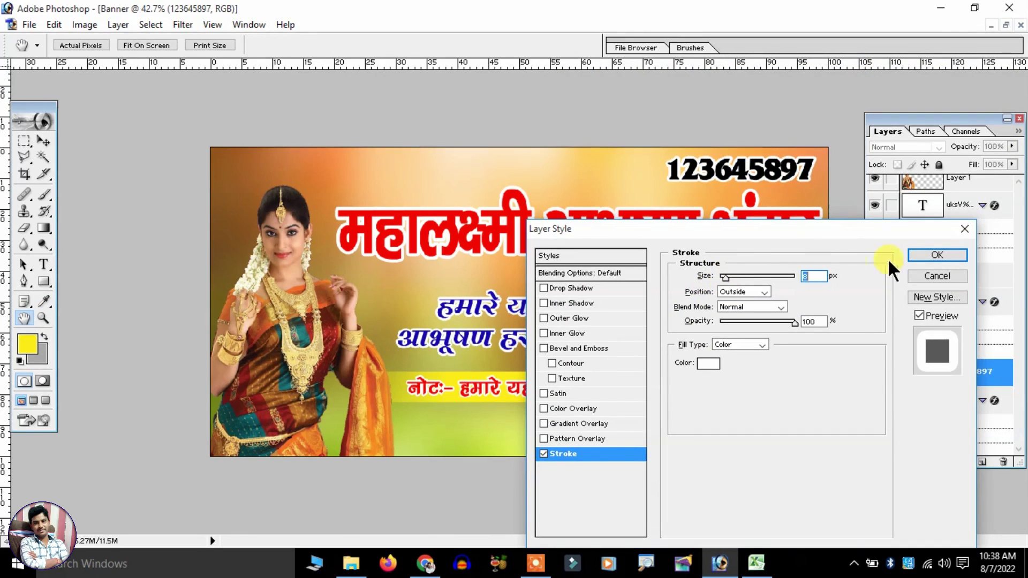
click(913, 259)
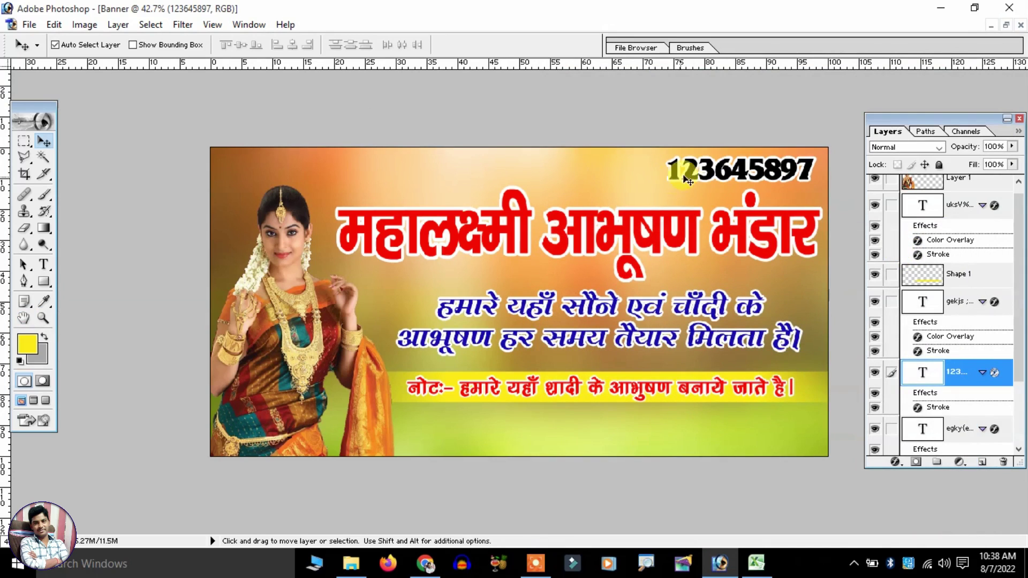
Nudge the phone number slightly right and down into its top-right position
alt+drag(696, 172, 344, 171)
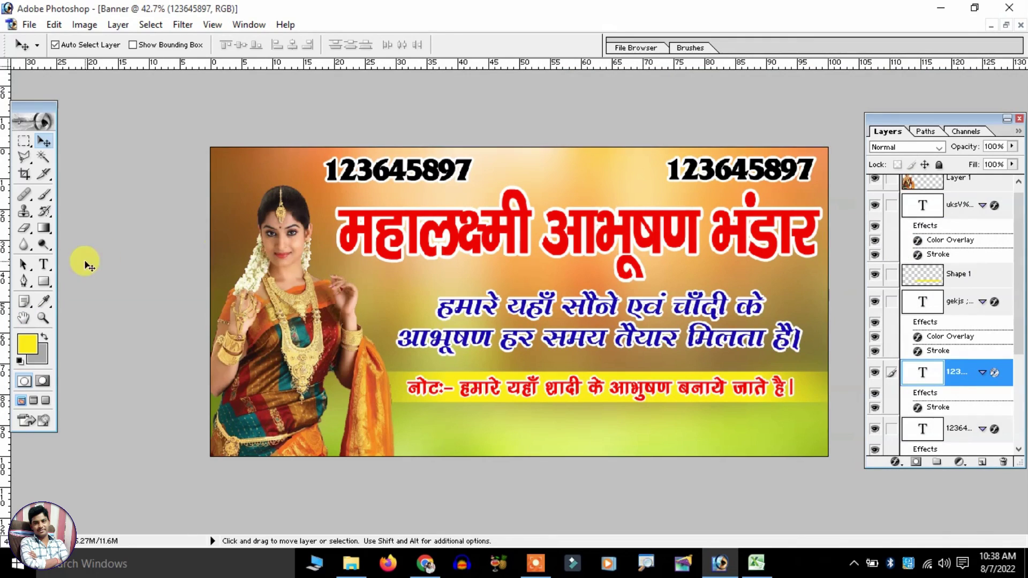
click(42, 263)
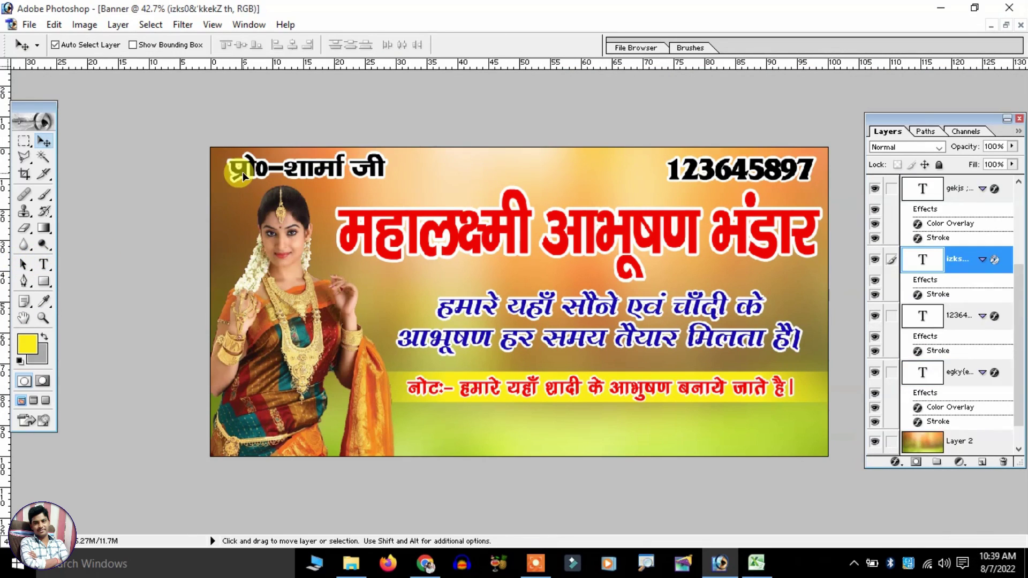
drag(673, 172, 677, 174)
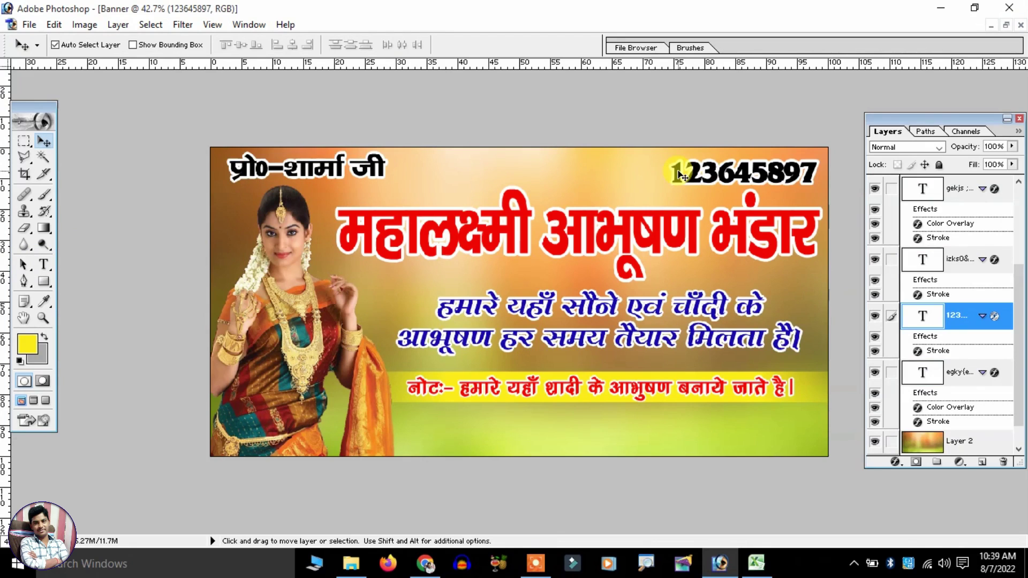
Open jwe.png from File Explorer as its own Photoshop document
click(549, 301)
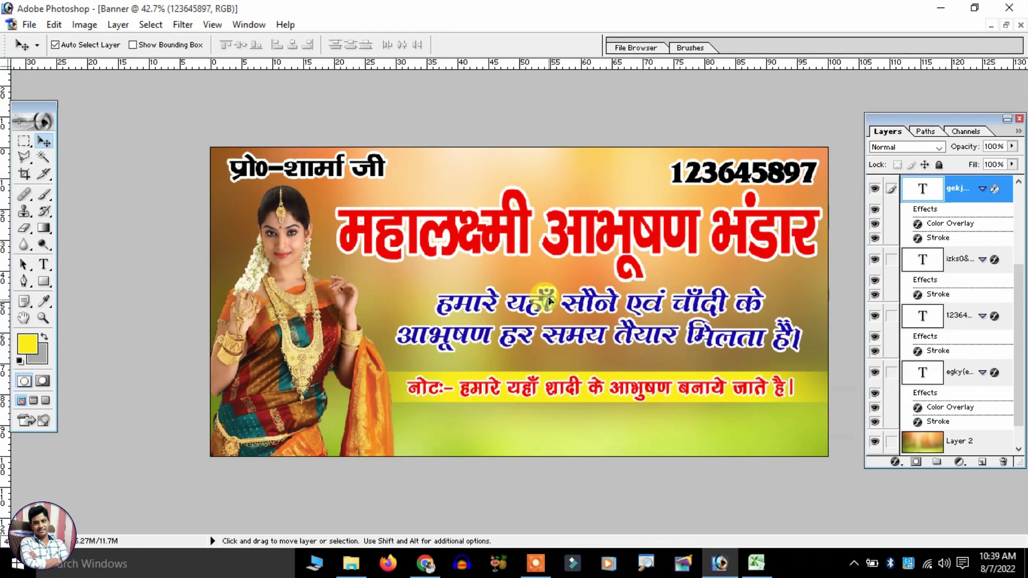
click(562, 389)
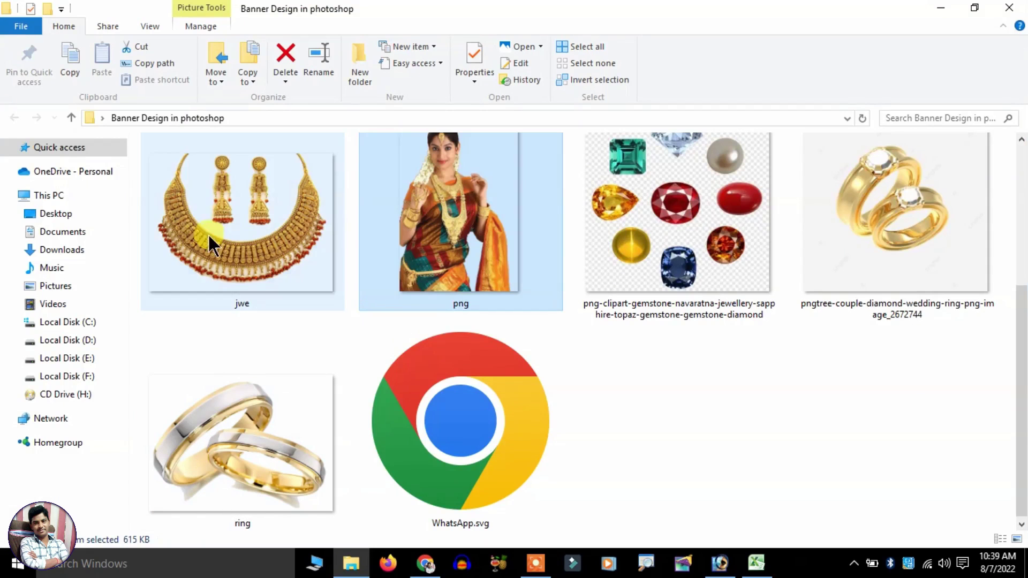
click(222, 219)
mouse_move(225, 214)
mouse_down()
mouse_move(723, 567)
mouse_move(523, 267)
mouse_up()
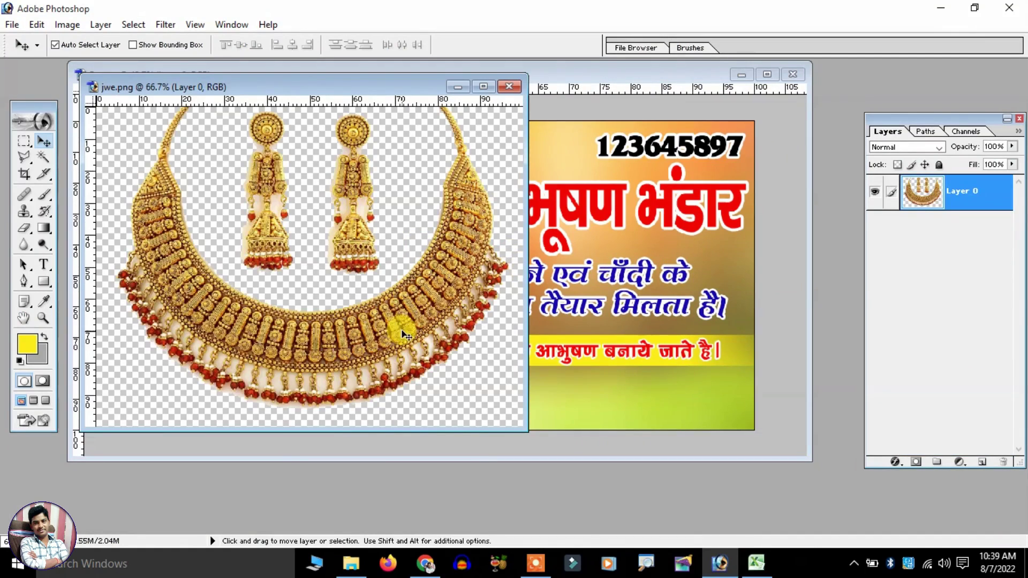
Bring the necklace into the Banner and scale it down to about 27%
mouse_move(625, 372)
mouse_down()
mouse_move(628, 383)
mouse_move(565, 368)
mouse_up()
key(ctrl+t)
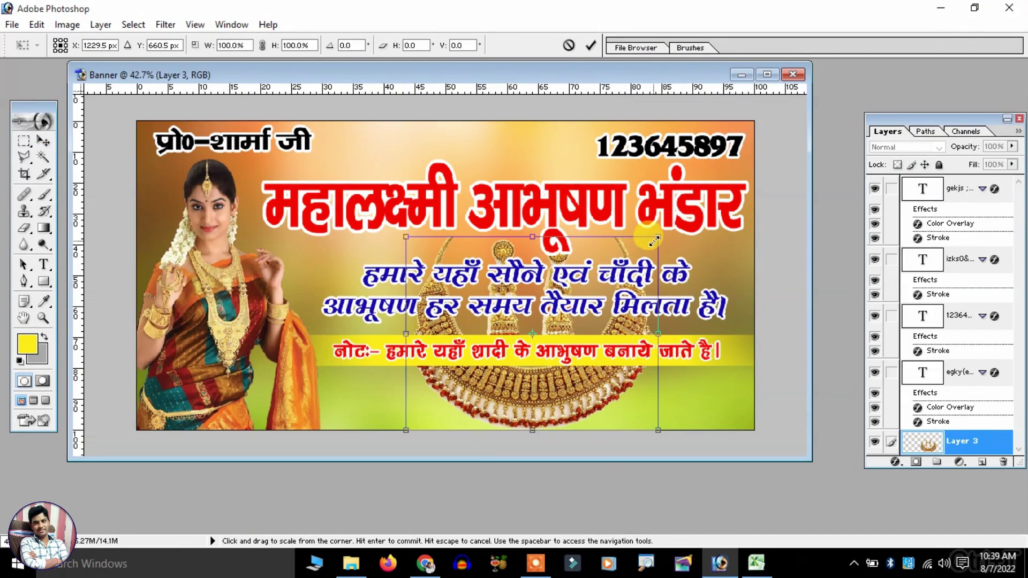
drag(564, 320, 474, 378)
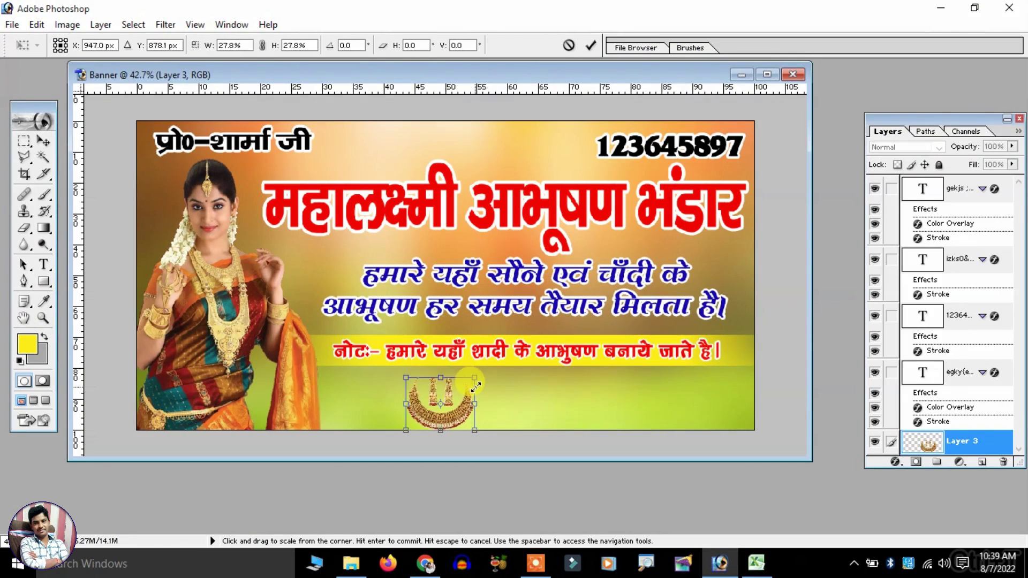
key(Return)
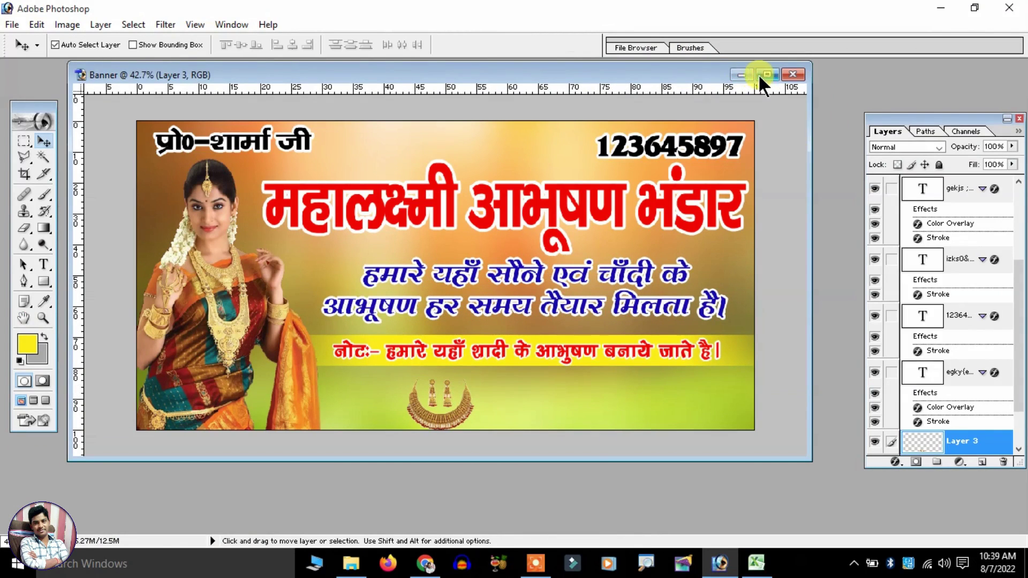
Place the necklace centred below the note strip on the maximized banner
click(766, 74)
scroll(675, 125, up, 5)
scroll(562, 316, up, 3)
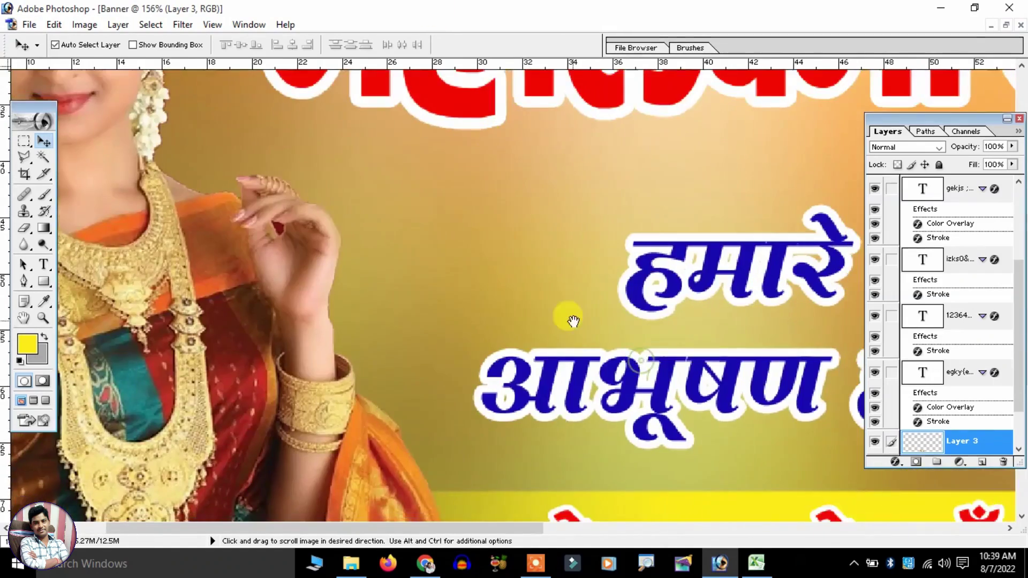
scroll(612, 259, right, 3)
drag(595, 459, 335, 456)
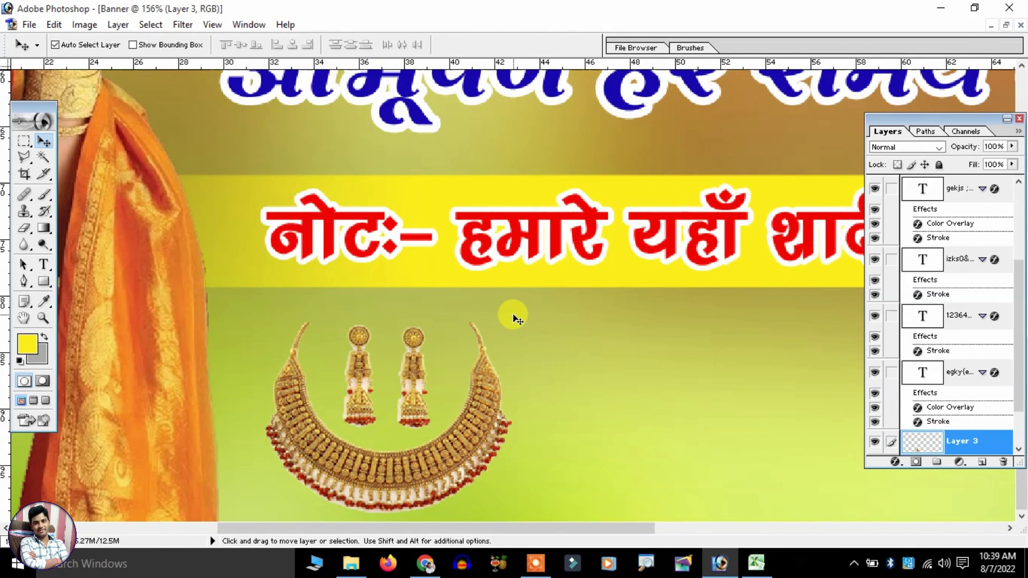
click(115, 25)
mouse_move(149, 114)
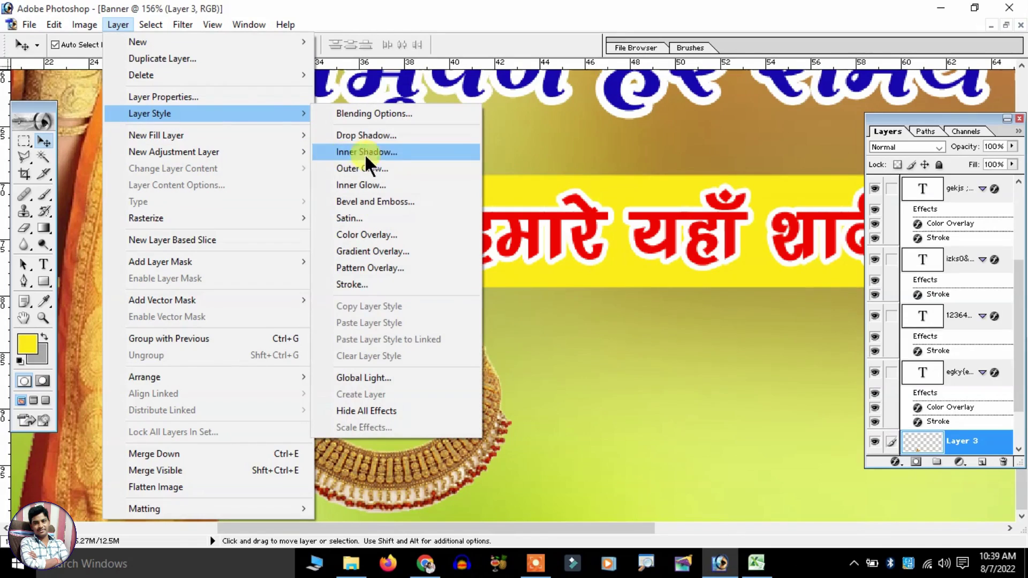
Add a white drop shadow to the necklace: Normal blending, 100% opacity, 3 px size
click(388, 136)
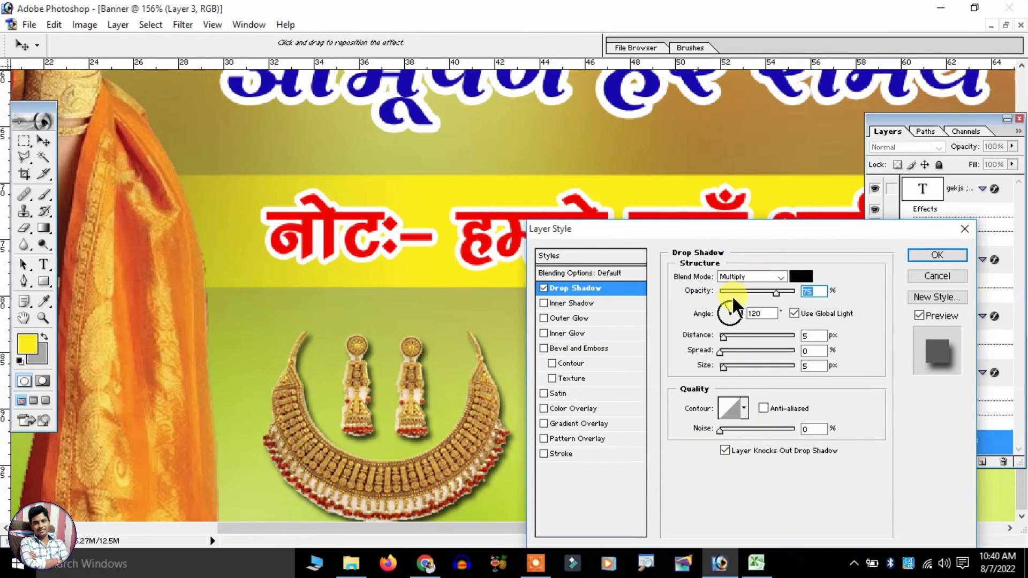
click(800, 275)
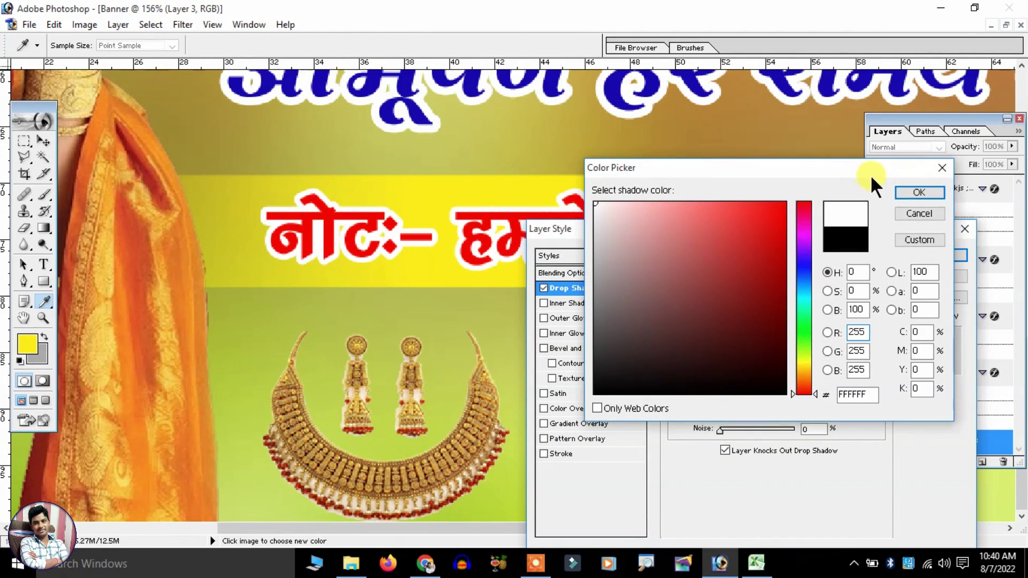
click(902, 193)
drag(732, 367, 749, 367)
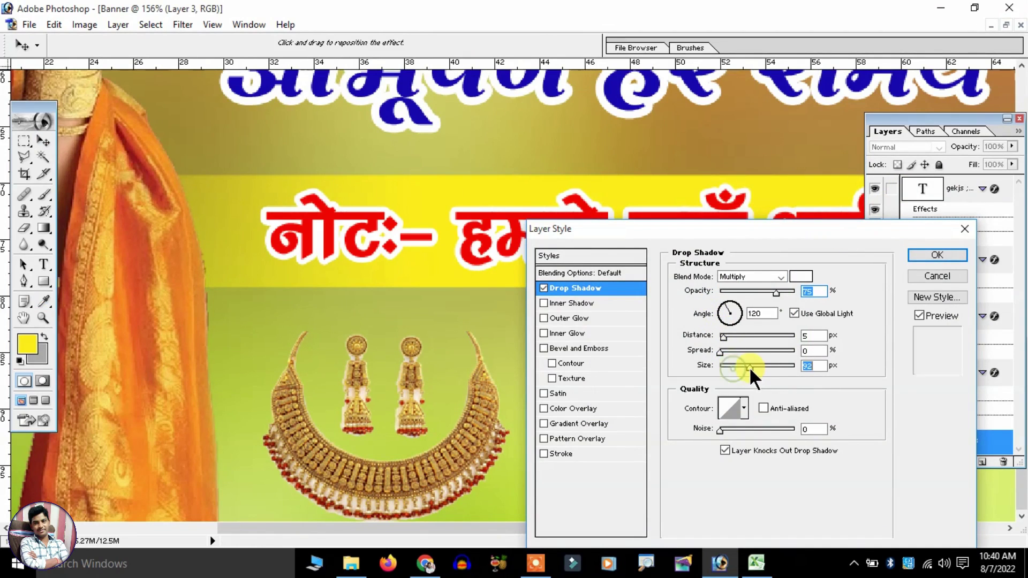
click(754, 274)
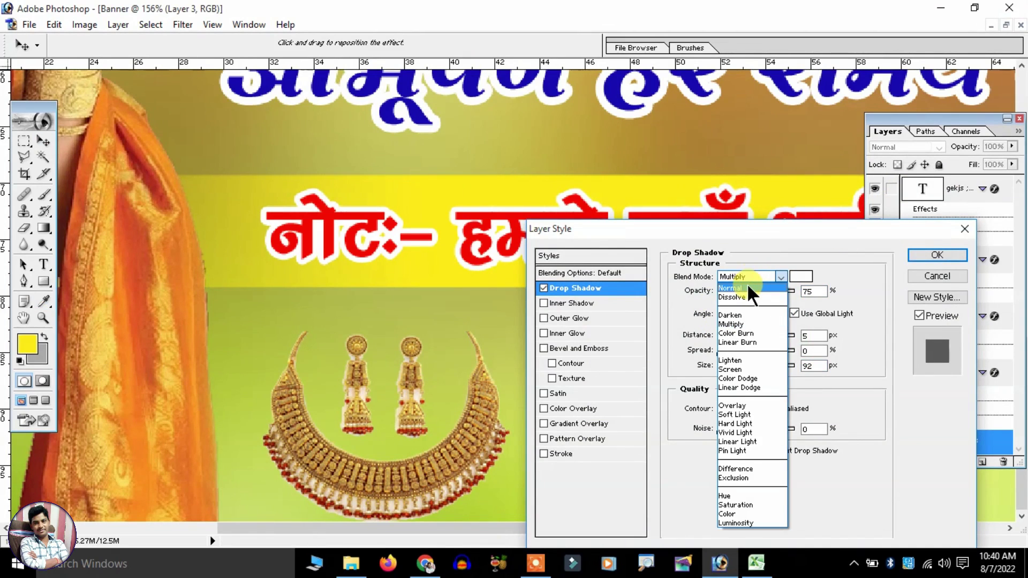
click(746, 286)
drag(777, 293, 795, 293)
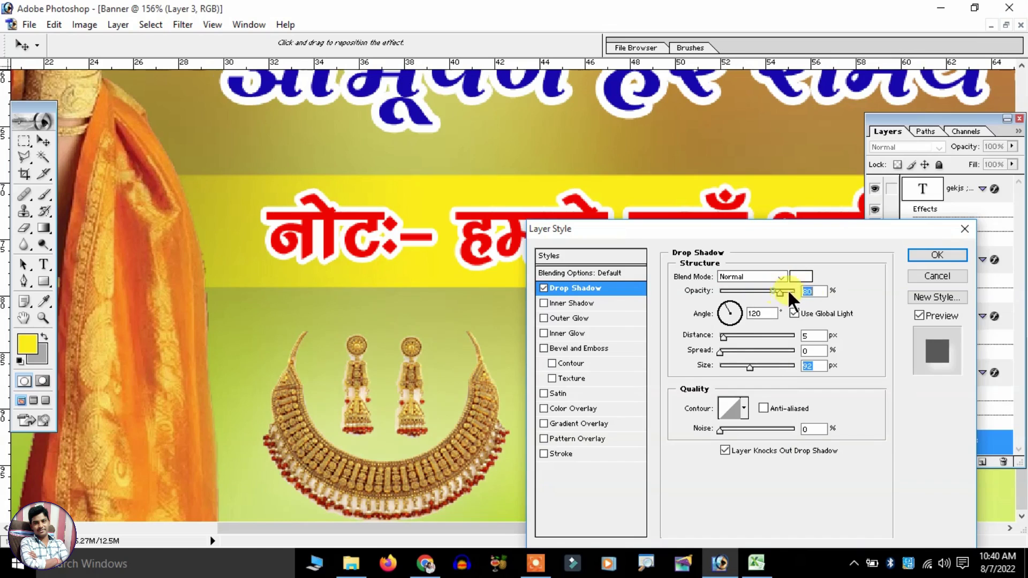
mouse_move(730, 366)
mouse_down()
mouse_move(721, 367)
mouse_move(737, 351)
mouse_move(736, 367)
mouse_move(726, 367)
mouse_move(731, 335)
mouse_move(722, 336)
mouse_move(728, 365)
mouse_up()
click(937, 254)
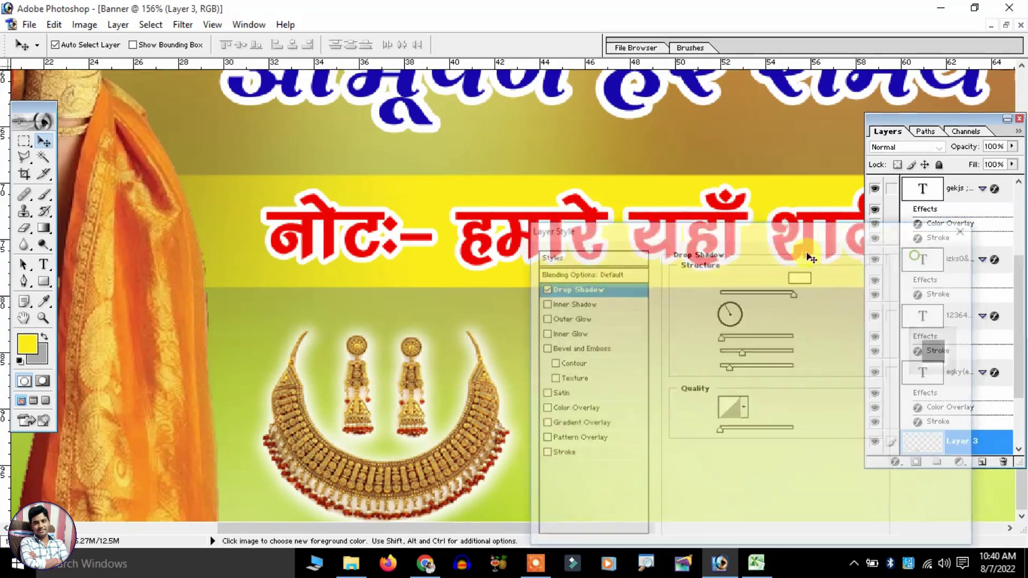
scroll(472, 343, down, 2)
scroll(473, 343, down, 3)
scroll(473, 343, up, 4)
Shift the necklace slightly up and to the right on the banner
scroll(472, 343, up, 2)
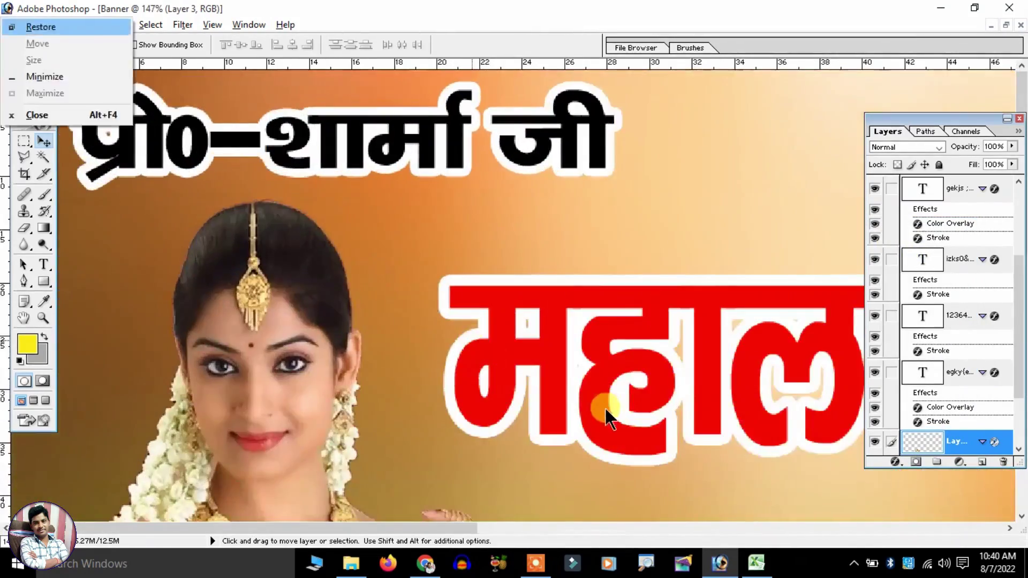
scroll(608, 133, down, 5)
scroll(489, 168, right, 2)
drag(585, 442, 585, 424)
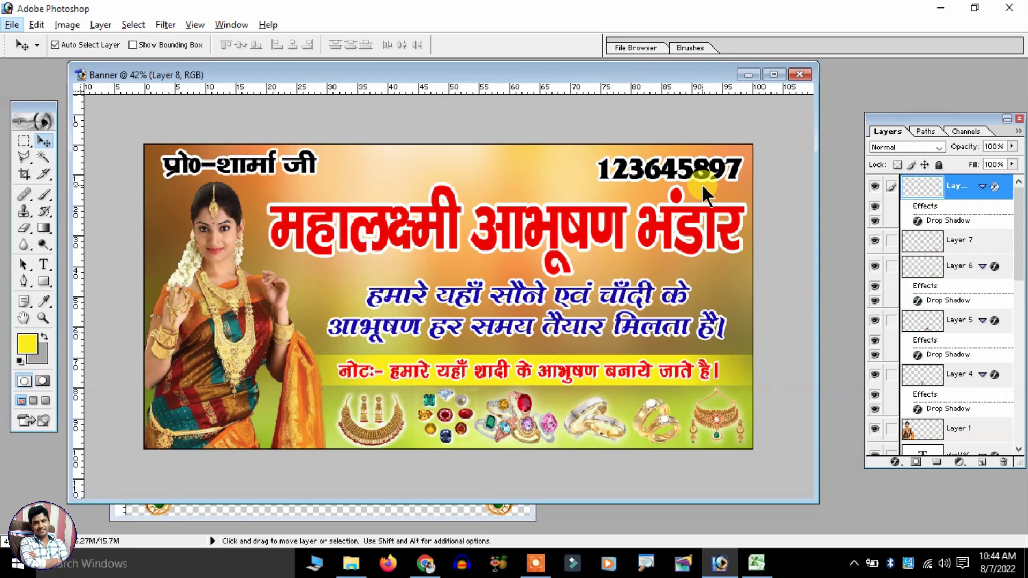
Save the banner as Banner copy.jpg in JPEG format at Maximum quality 12
click(11, 25)
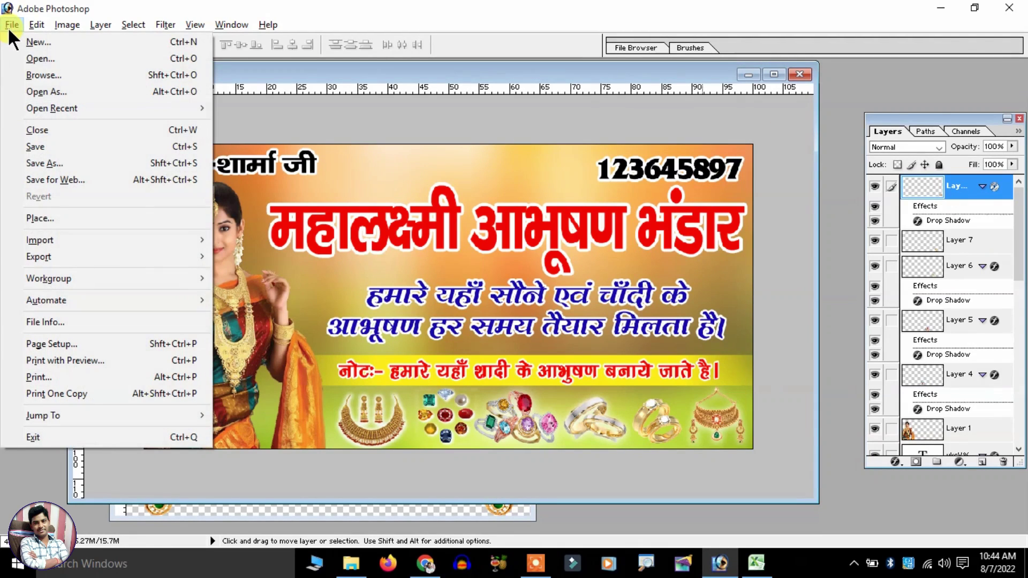
click(28, 159)
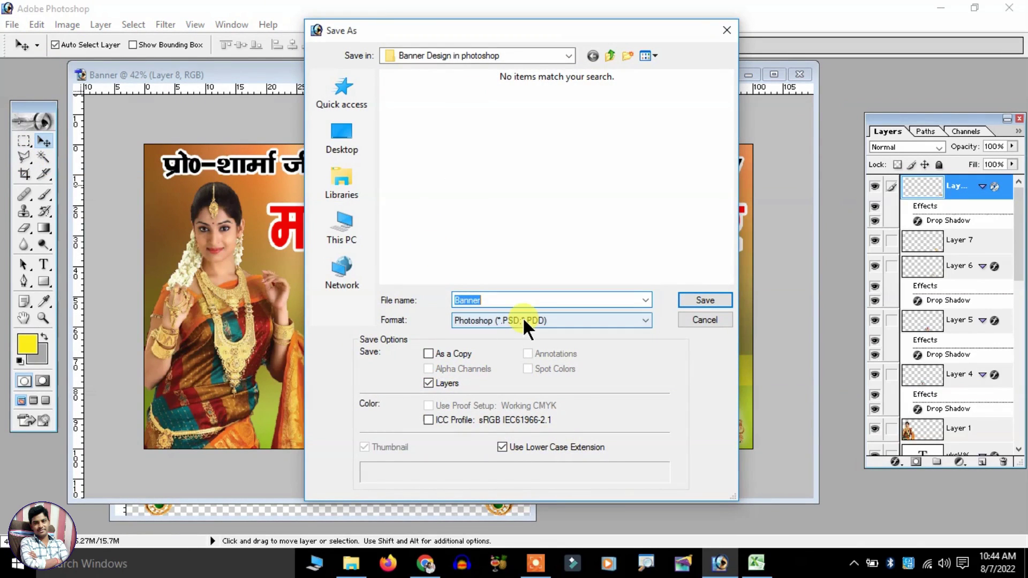
click(523, 321)
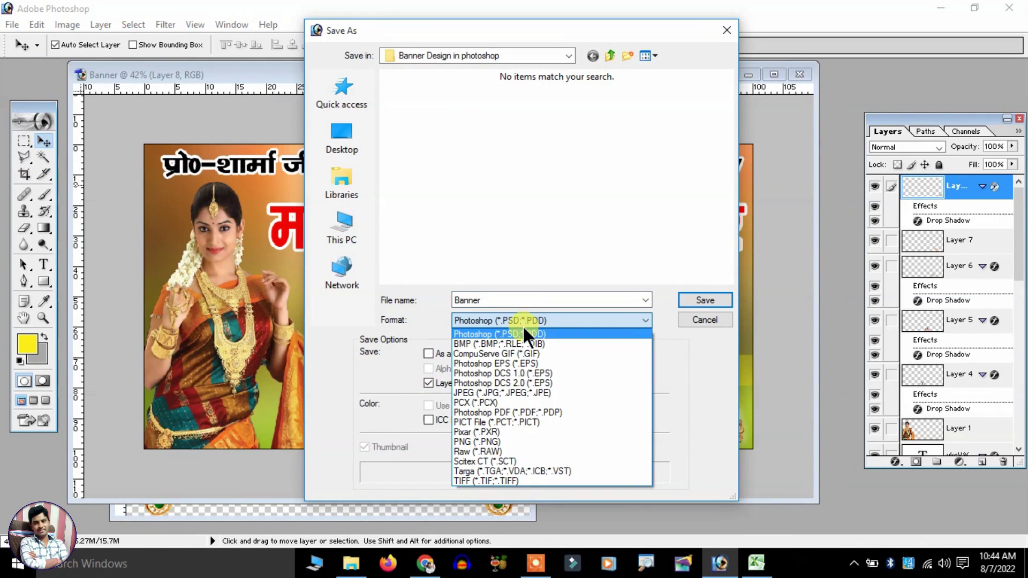
click(499, 480)
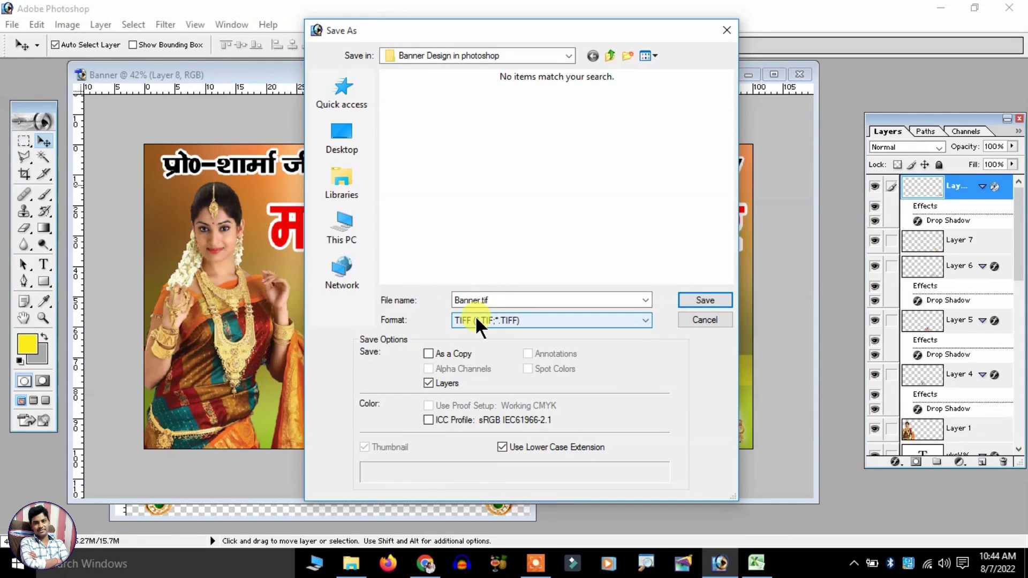
click(509, 321)
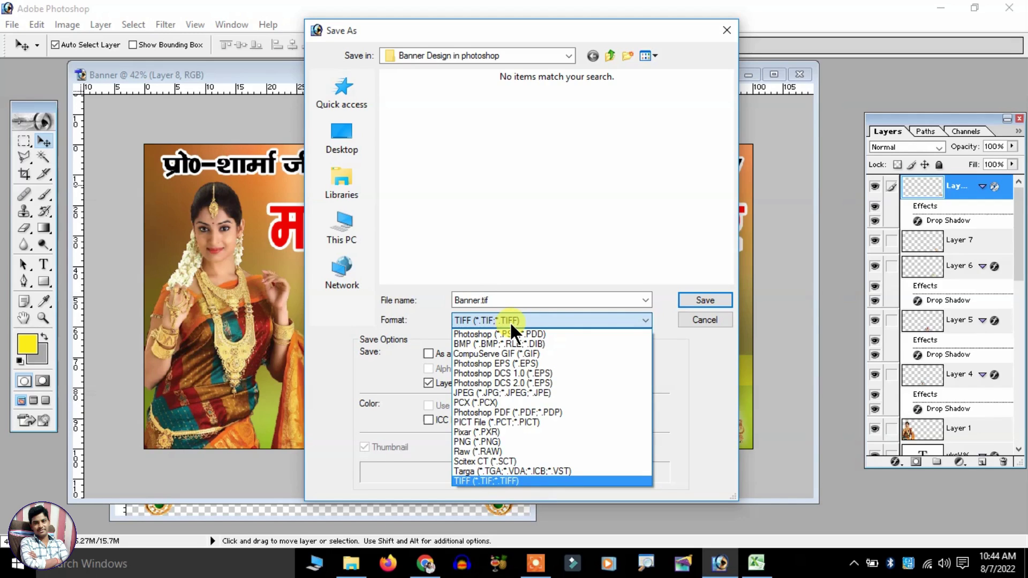
click(505, 392)
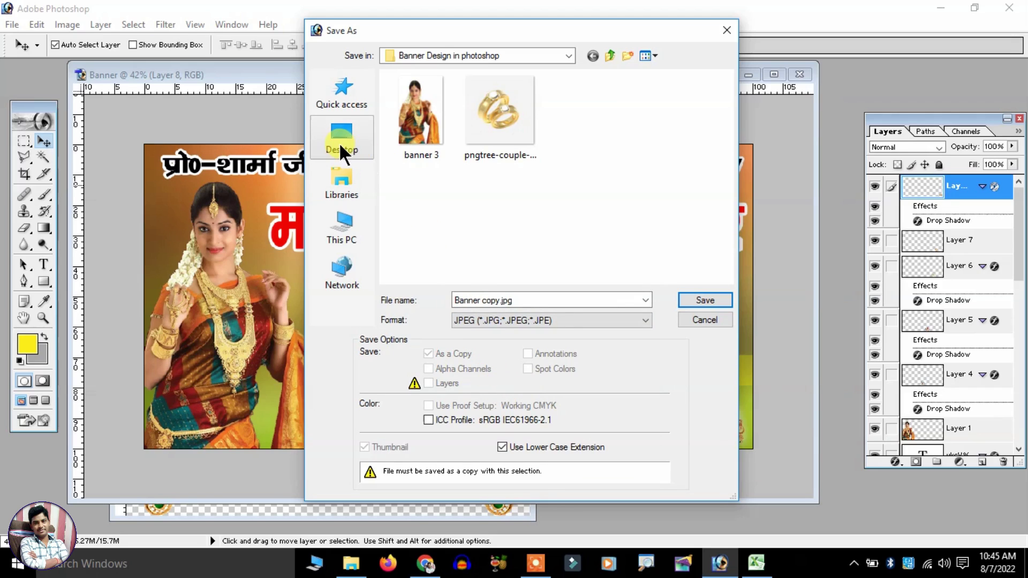
click(712, 299)
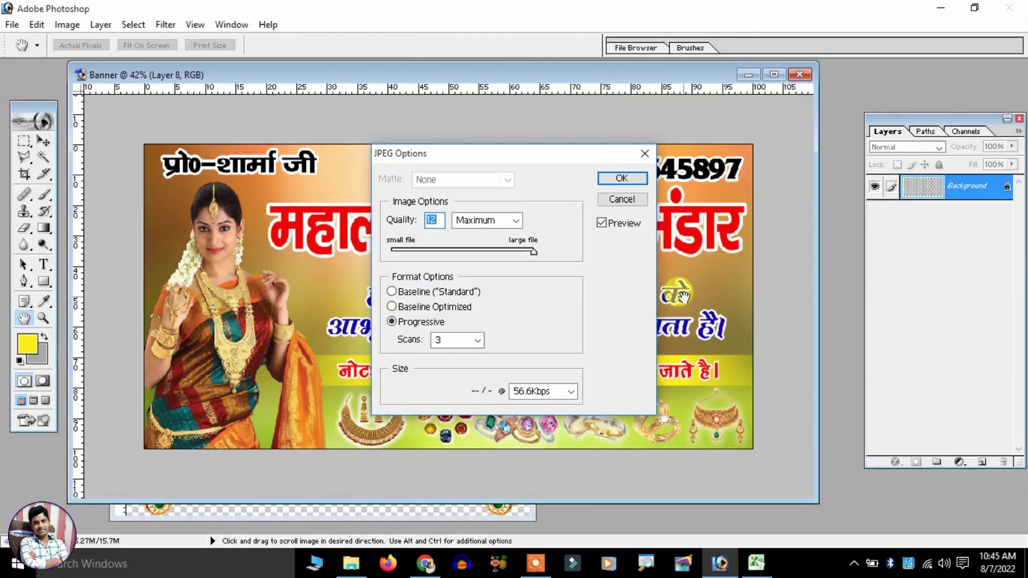
click(637, 201)
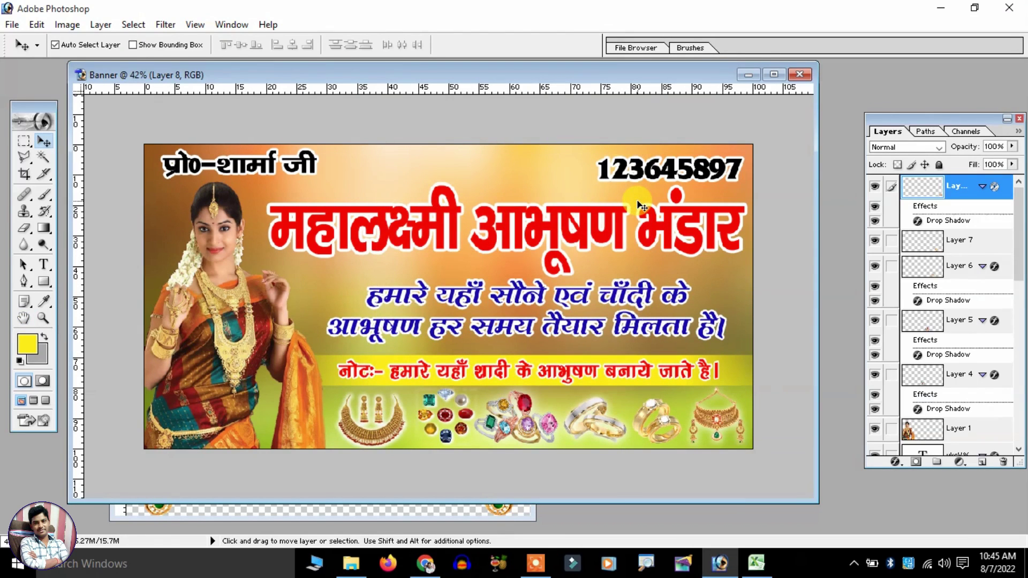
Show the finished banner maximized and fit to screen with toolbox and panels hidden
click(774, 75)
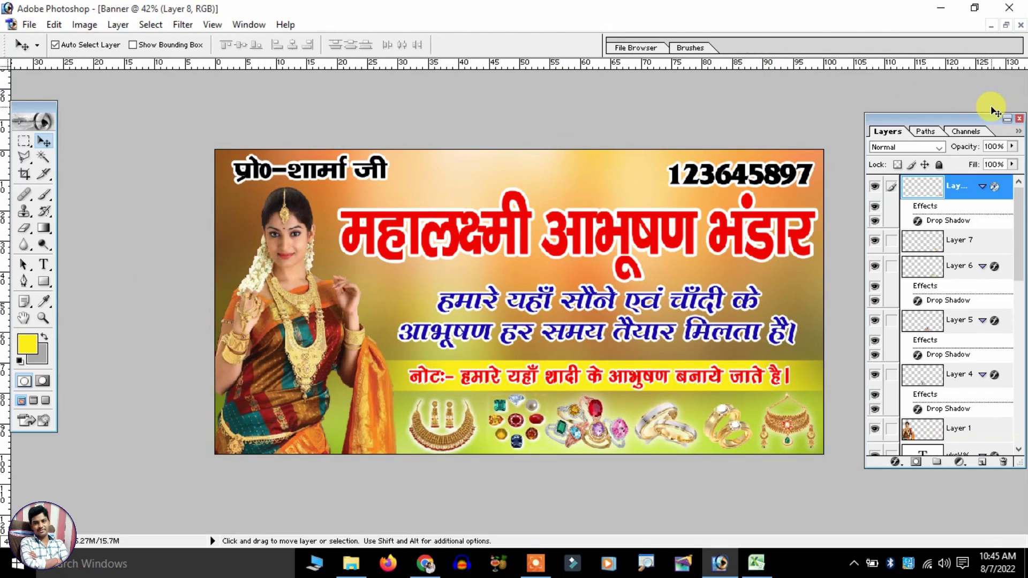
key(Tab)
key(ctrl+0)
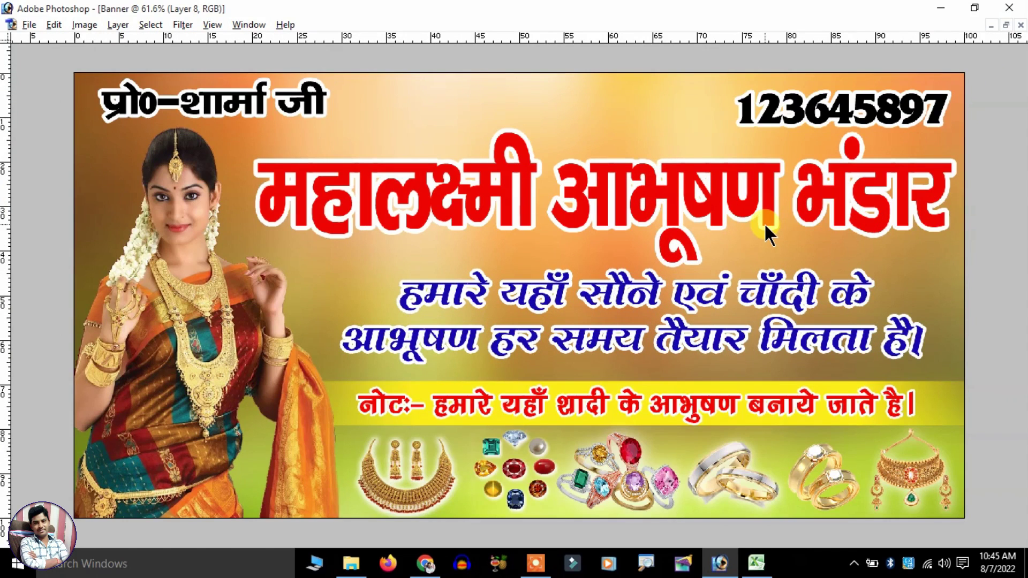